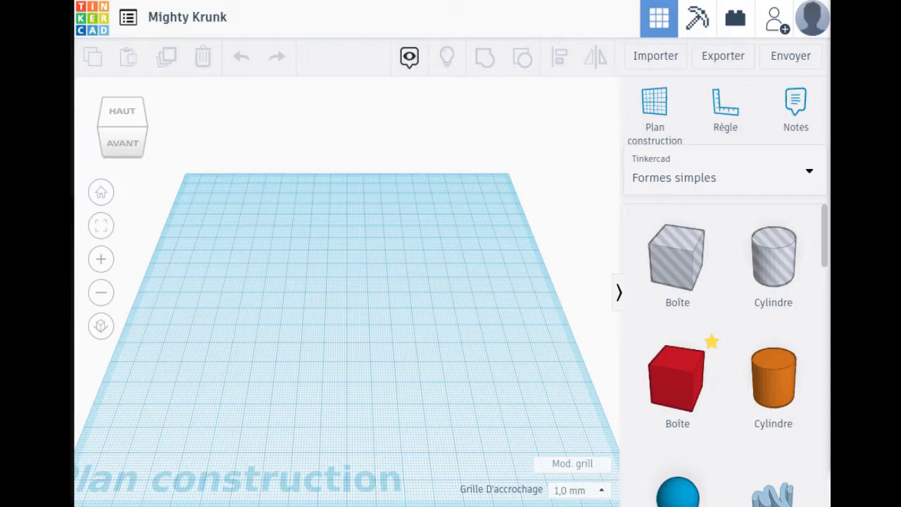
Rename the design as butterfly.
click(222, 24)
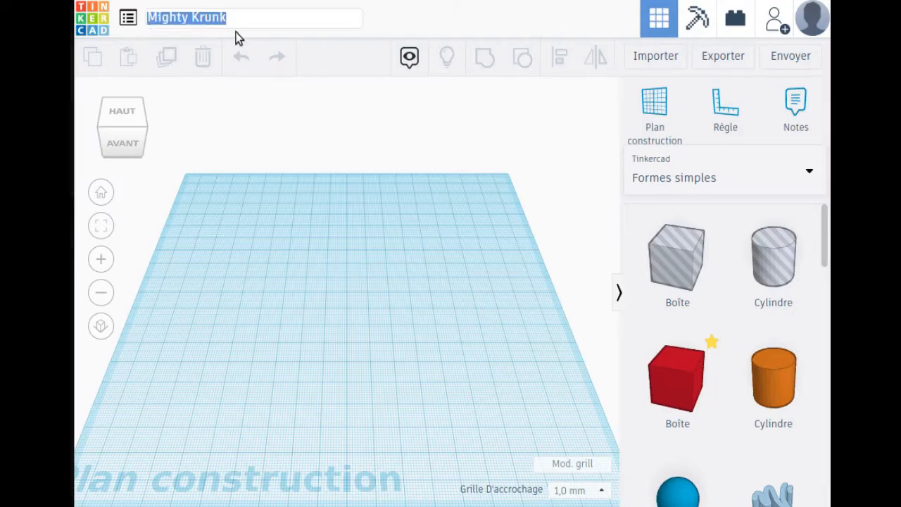
text(b)
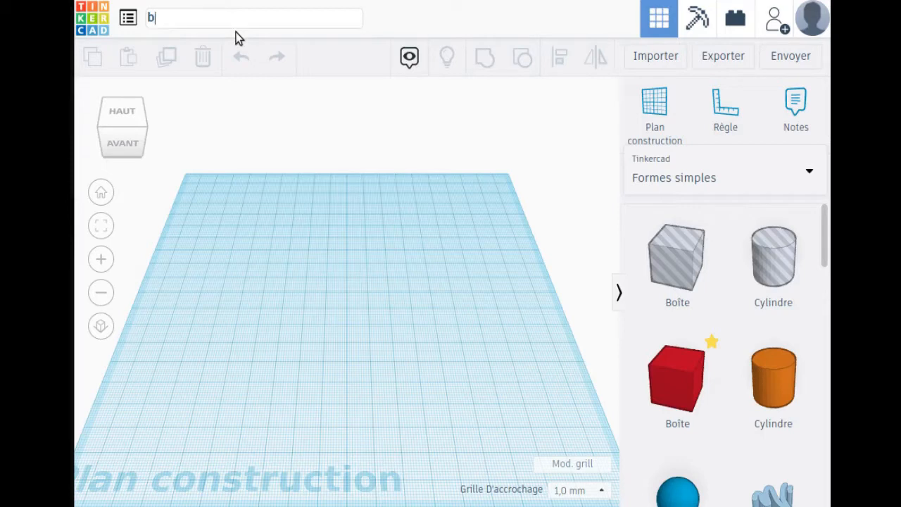
text(utterfly)
scroll(410, 183, down, 2)
scroll(411, 180, up, 2)
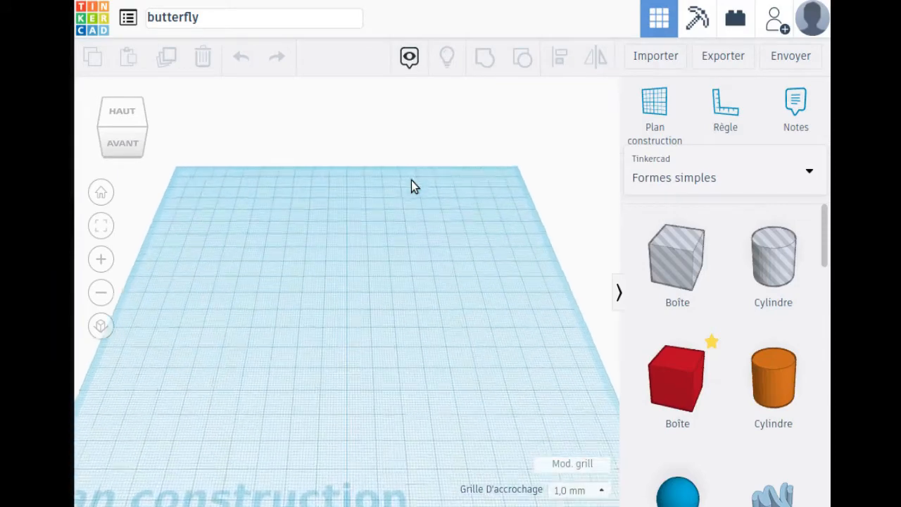
scroll(412, 183, down, 1)
scroll(412, 188, up, 1)
scroll(412, 189, down, 1)
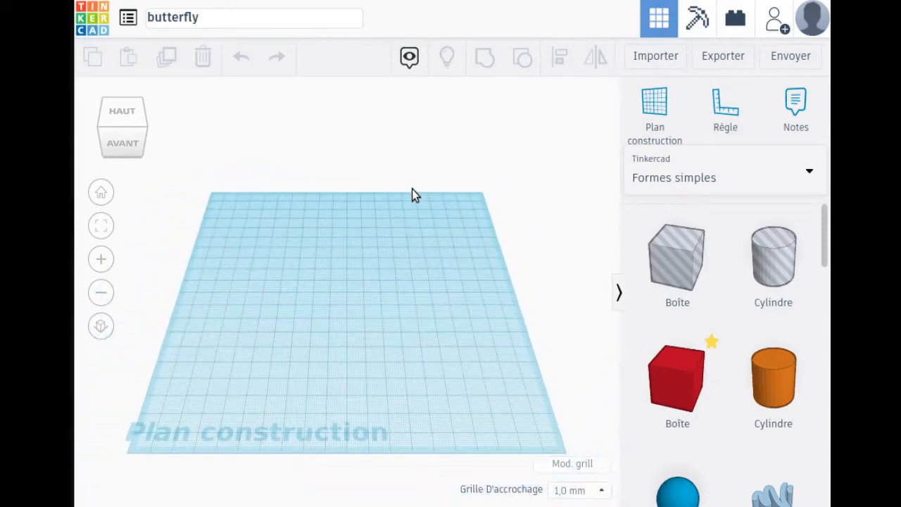
scroll(412, 189, up, 2)
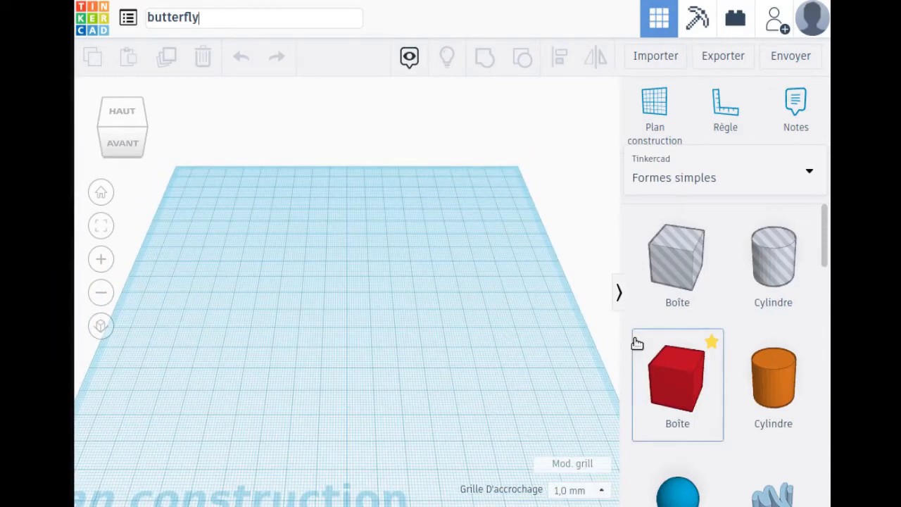
click(765, 248)
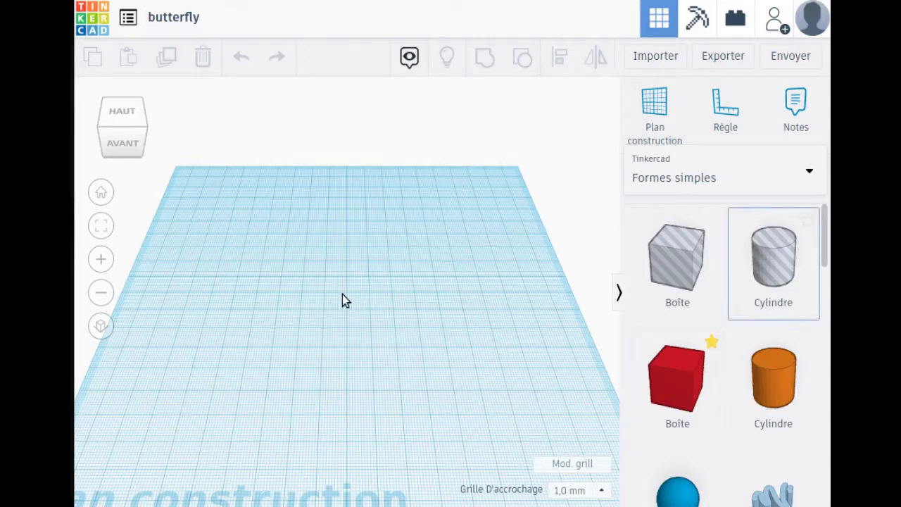
click(365, 266)
click(370, 246)
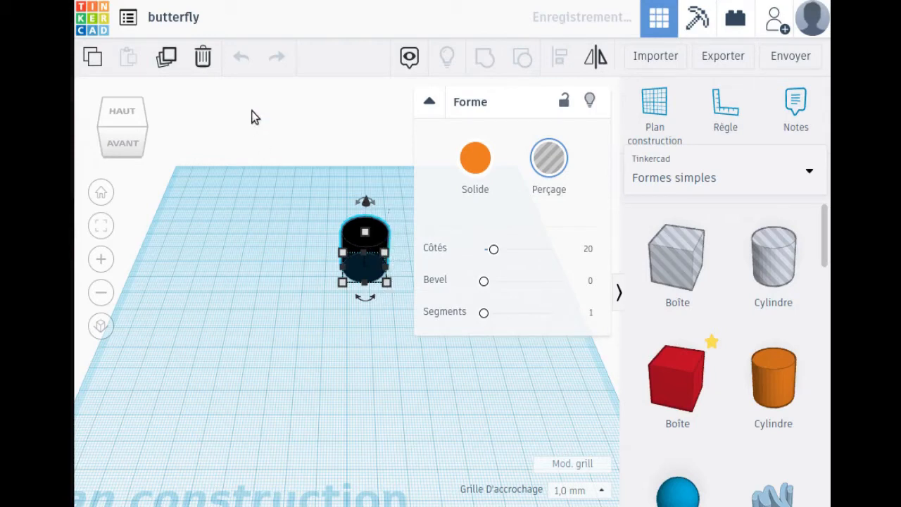
click(204, 58)
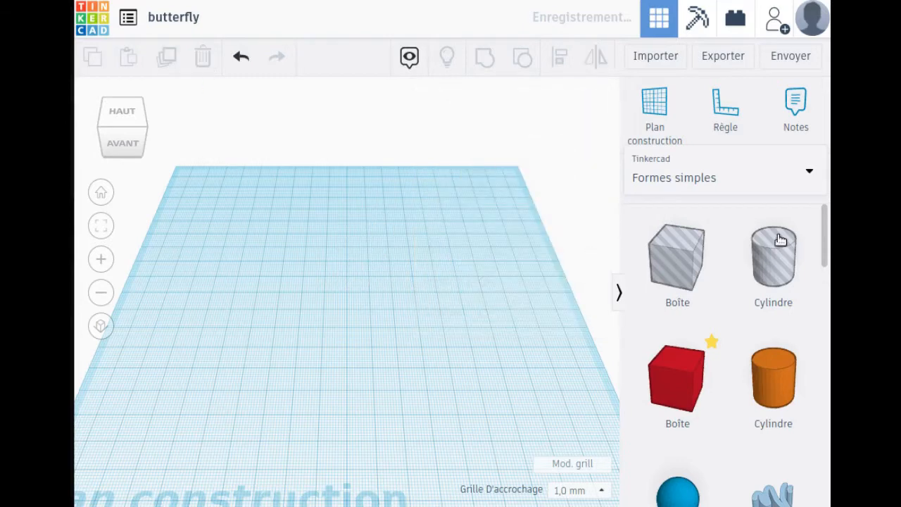
scroll(735, 267, down, 1)
scroll(739, 281, down, 2)
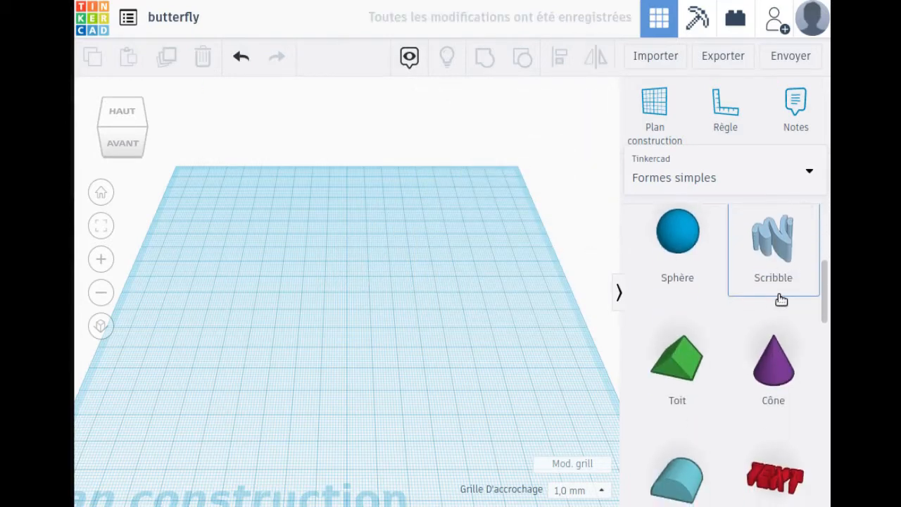
mouse_move(780, 261)
mouse_down()
mouse_move(446, 278)
mouse_move(325, 300)
mouse_up()
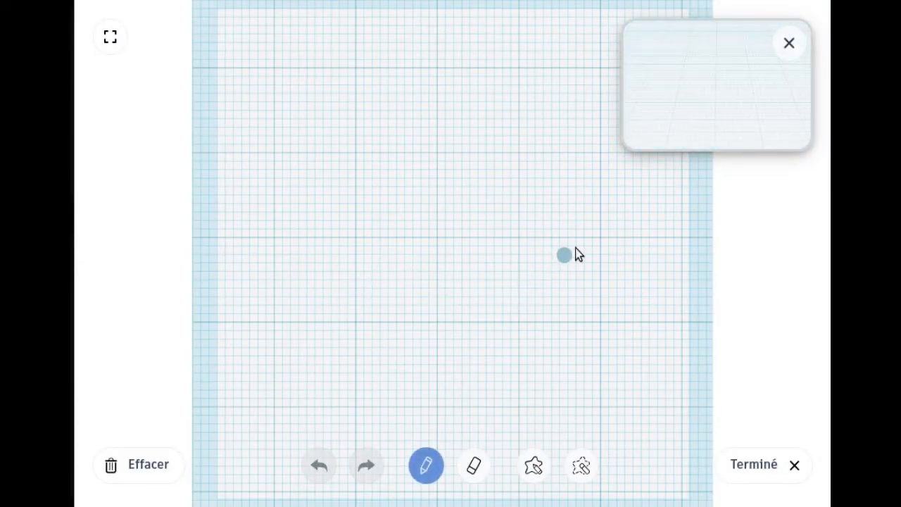
click(788, 44)
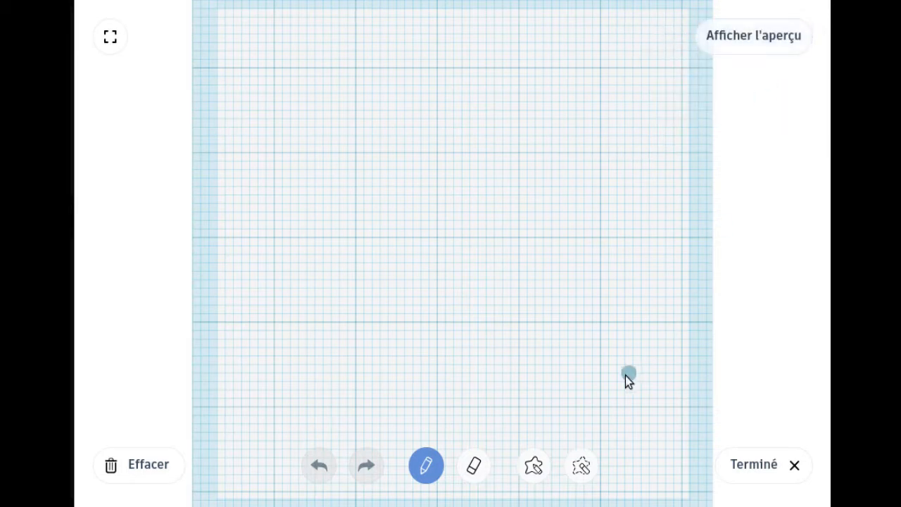
click(751, 468)
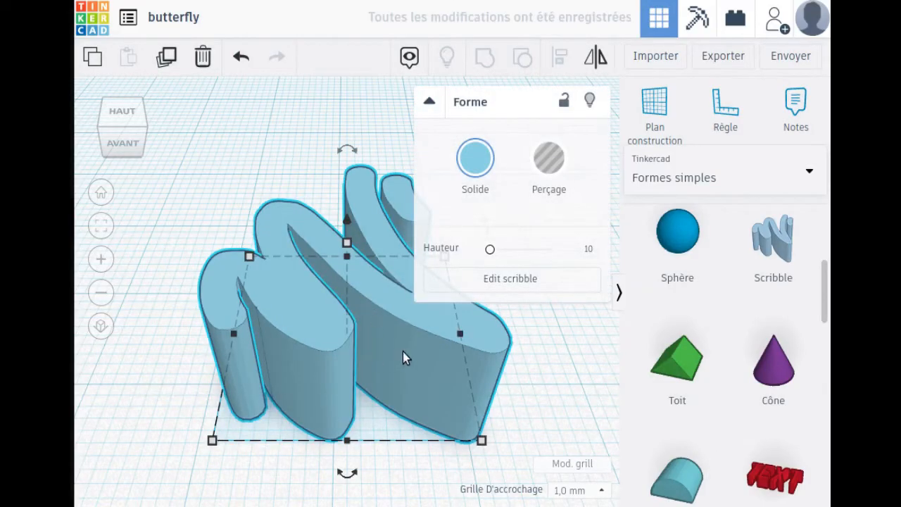
mouse_move(382, 295)
mouse_down()
mouse_move(347, 287)
mouse_move(351, 245)
mouse_move(353, 259)
mouse_move(292, 287)
mouse_move(347, 272)
mouse_move(335, 270)
mouse_up()
scroll(353, 259, down, 3)
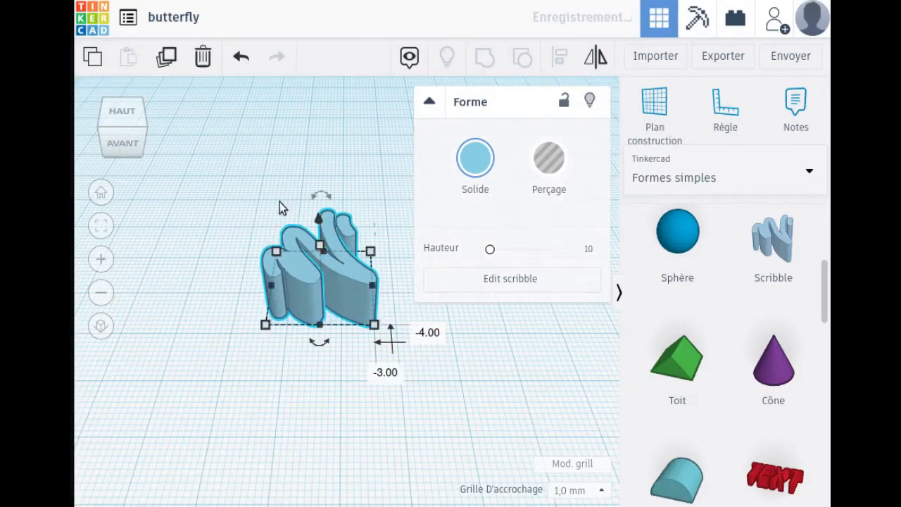
click(204, 62)
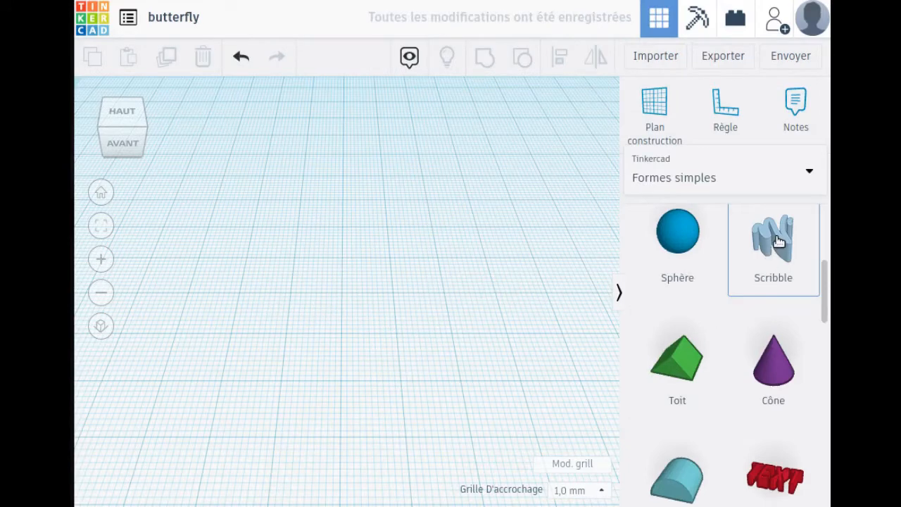
Add a Scribble shape to the workplane and draw the outline of a butterfly's left half, with an upper and a lower wing.
mouse_move(777, 241)
mouse_down()
mouse_move(187, 246)
mouse_move(337, 265)
mouse_move(328, 264)
mouse_up()
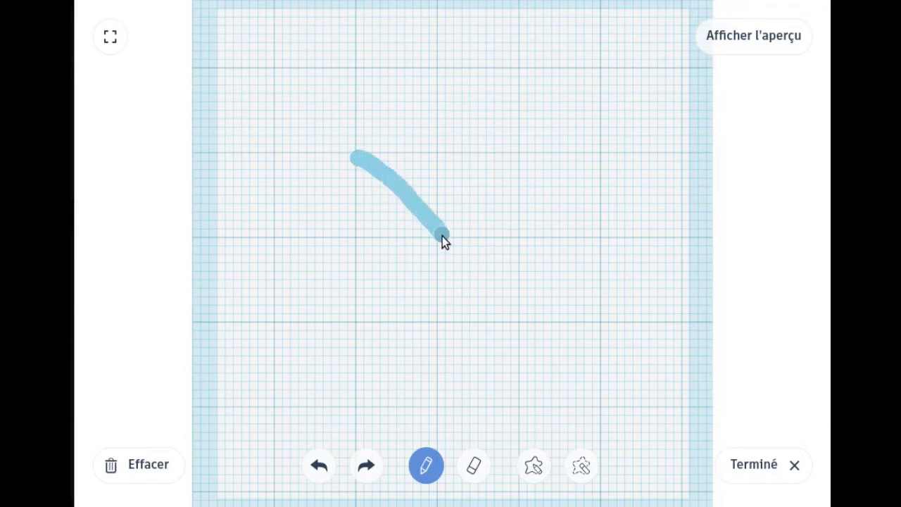
drag(466, 287, 461, 317)
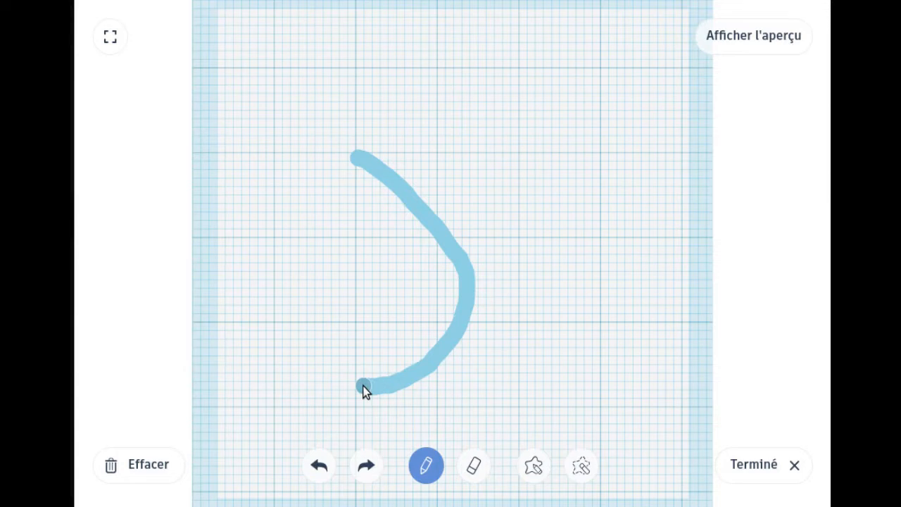
drag(363, 390, 362, 389)
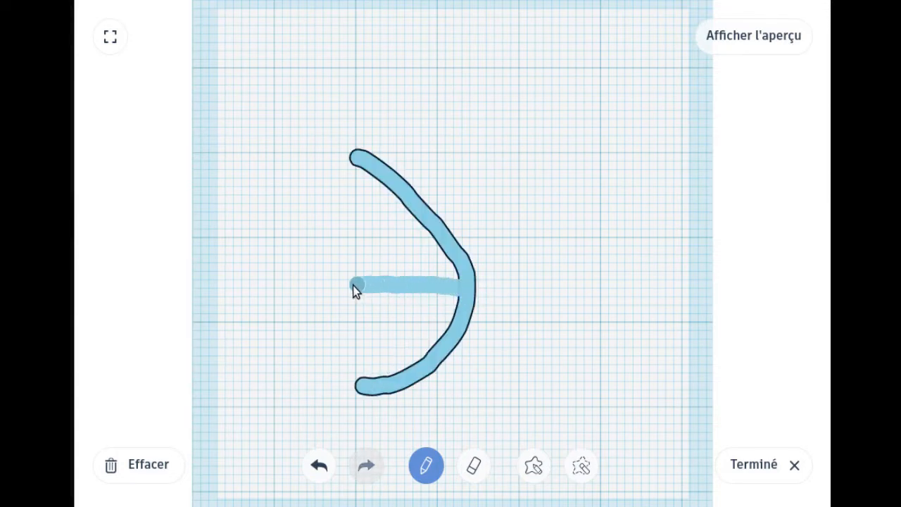
drag(328, 295, 317, 324)
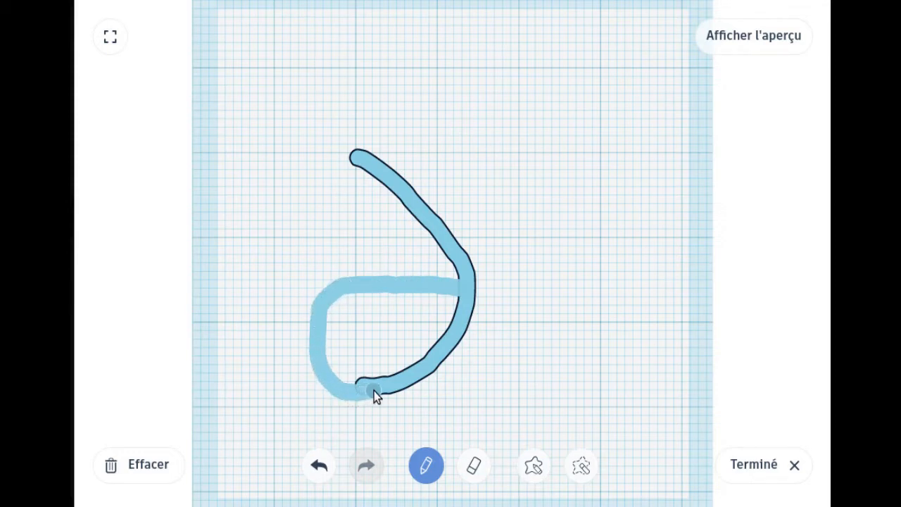
drag(382, 390, 397, 387)
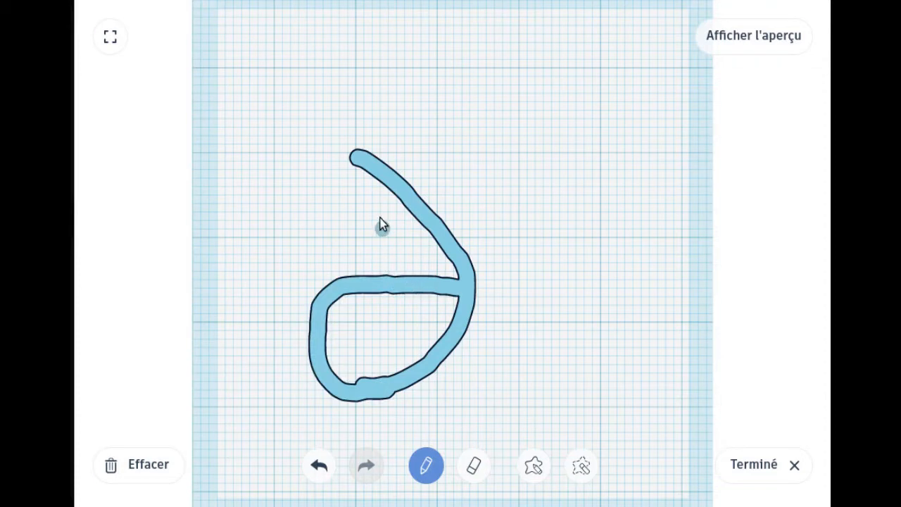
drag(364, 165, 308, 102)
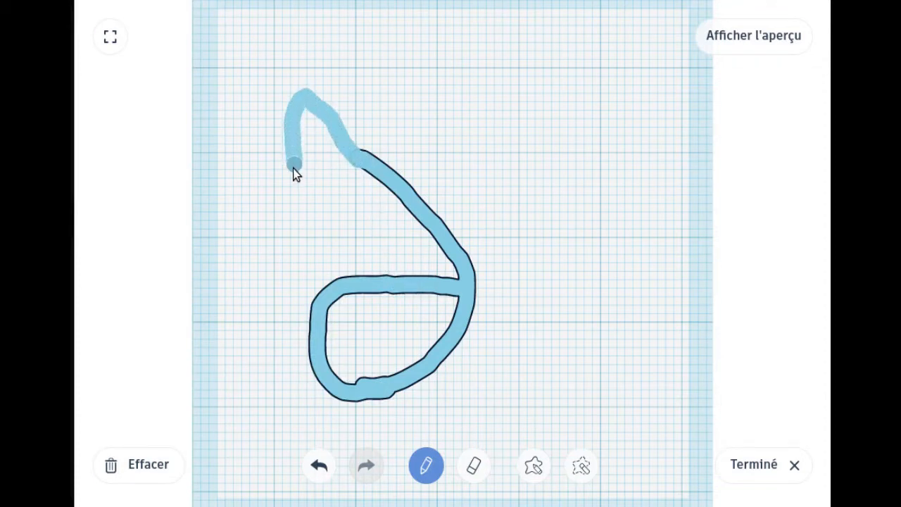
mouse_move(278, 201)
mouse_down()
mouse_move(284, 245)
mouse_move(348, 261)
mouse_move(365, 279)
mouse_up()
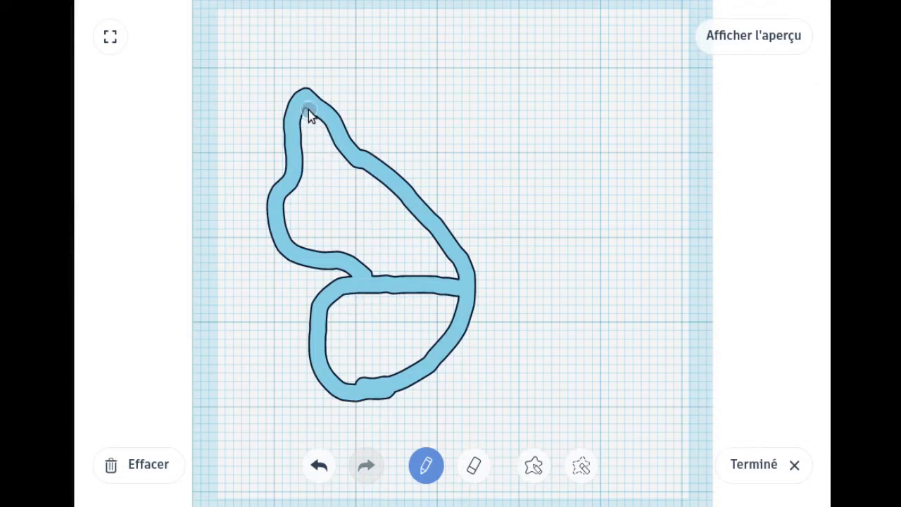
Fill the insides of the upper and lower wing outlines completely with the scribble pencil.
drag(306, 124, 331, 154)
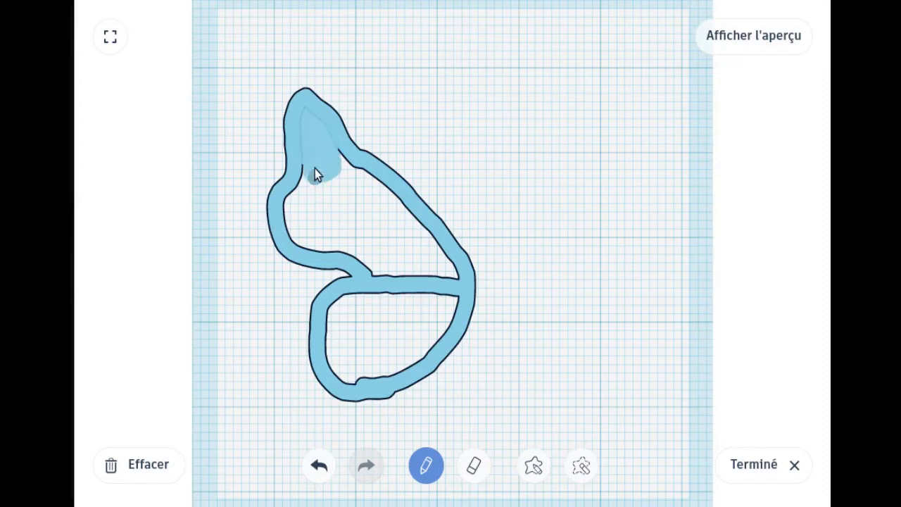
drag(300, 184, 295, 203)
mouse_move(304, 248)
mouse_down()
mouse_move(311, 241)
mouse_move(299, 243)
mouse_up()
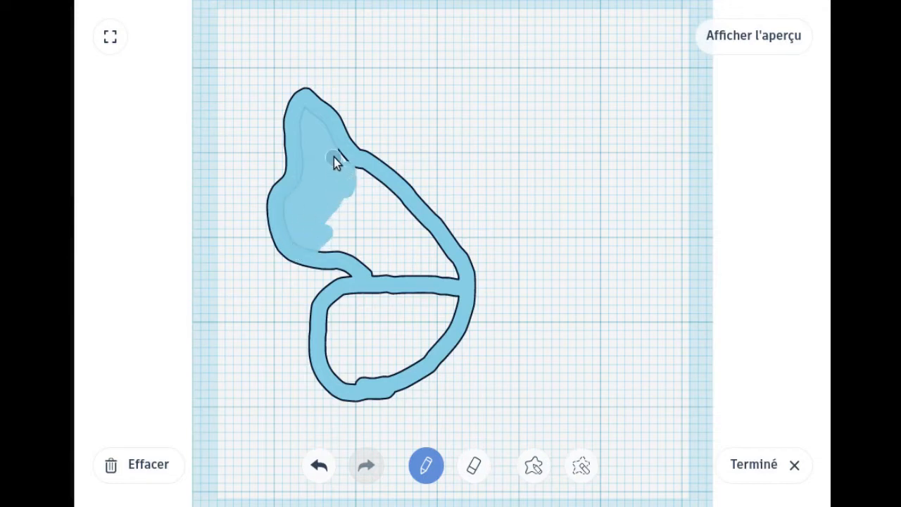
drag(333, 160, 355, 179)
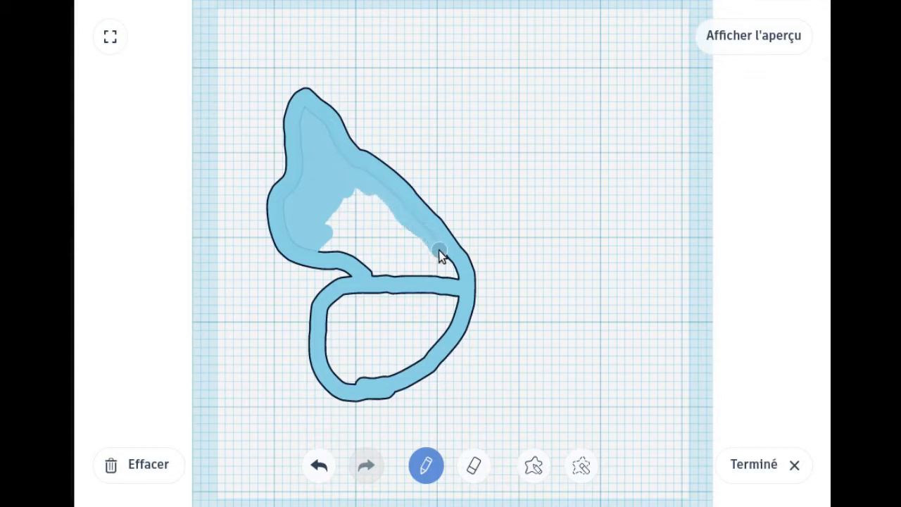
mouse_move(440, 255)
mouse_down()
mouse_move(449, 280)
mouse_move(374, 266)
mouse_move(424, 284)
mouse_move(459, 279)
mouse_move(354, 249)
mouse_move(390, 269)
mouse_up()
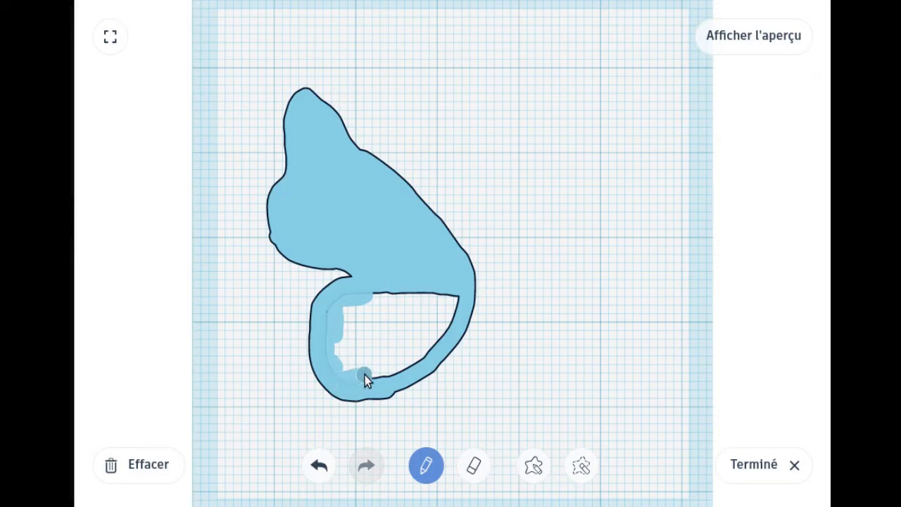
drag(364, 378, 419, 372)
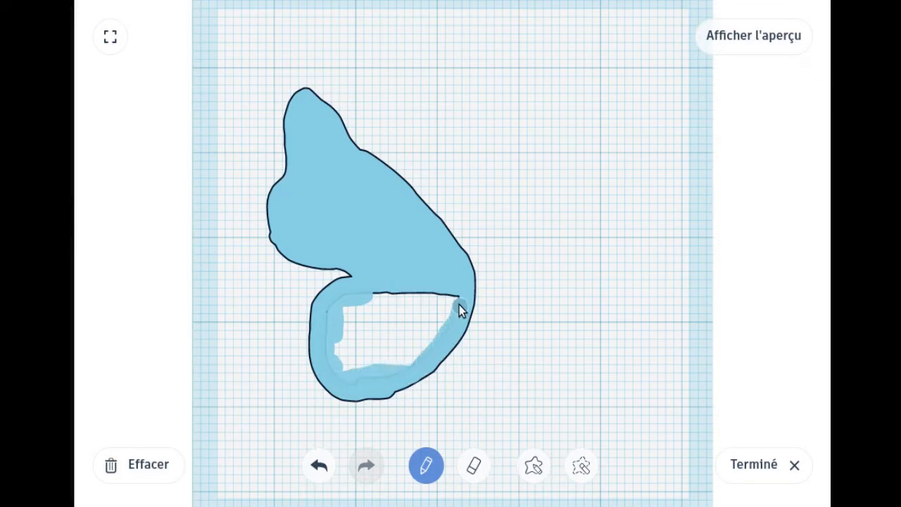
drag(429, 295, 365, 304)
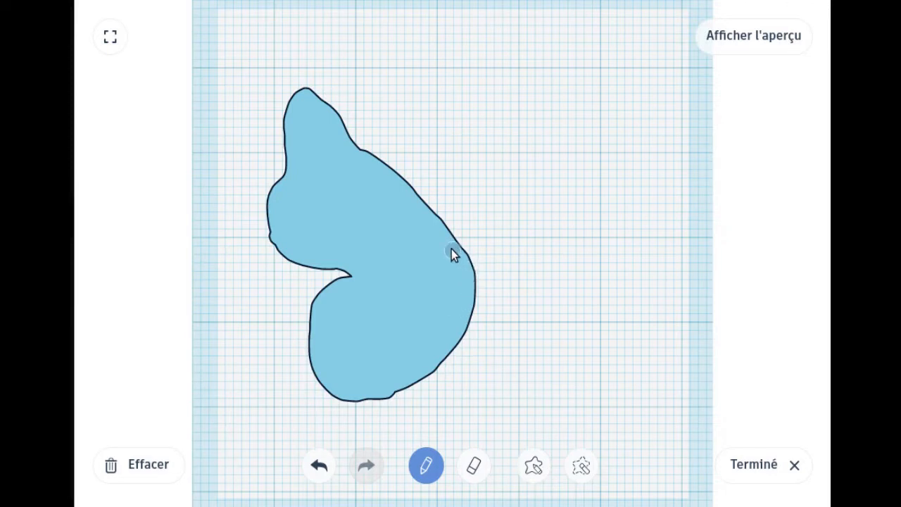
Draw a filled body bump on the inner edge where the wings meet and finish the scribble.
drag(480, 264, 491, 271)
mouse_move(493, 309)
mouse_down()
mouse_move(493, 319)
mouse_move(475, 305)
mouse_move(477, 290)
mouse_move(442, 293)
mouse_up()
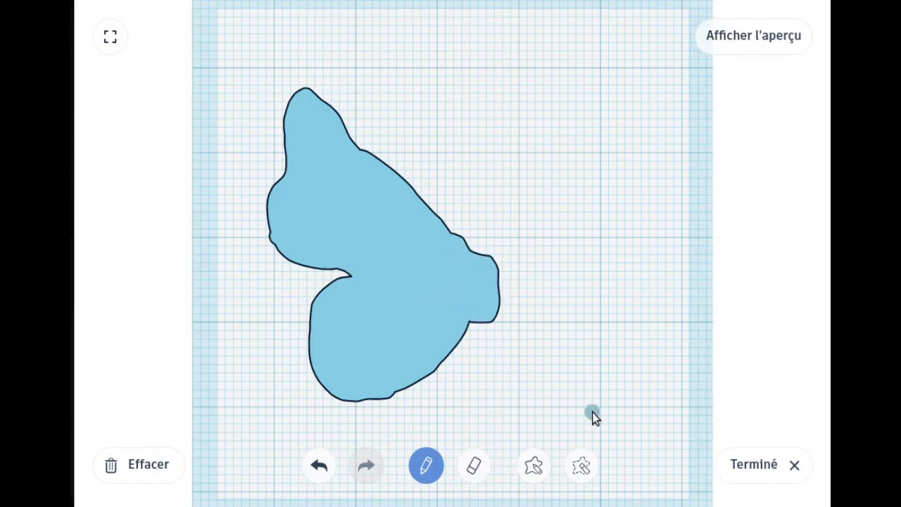
click(748, 463)
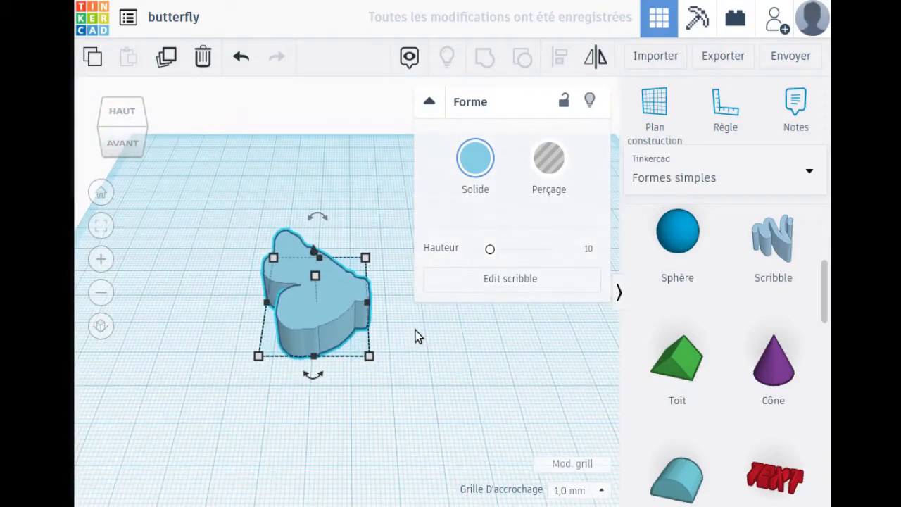
click(408, 349)
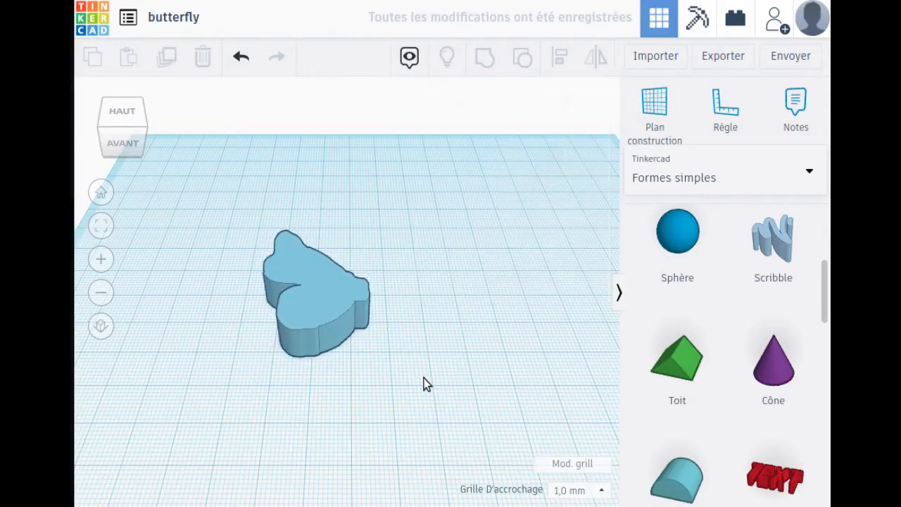
Set the height of the butterfly half to 6 mm.
right_drag(424, 378, 332, 286)
click(319, 304)
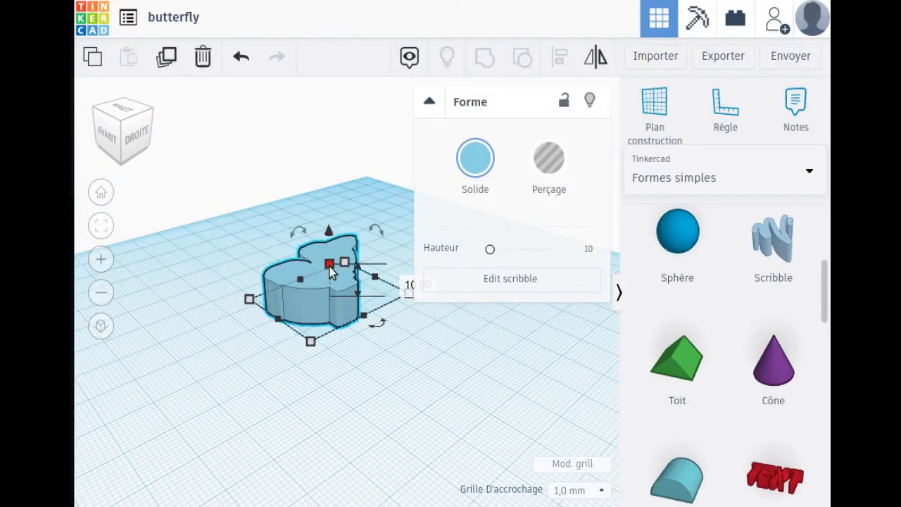
right_drag(317, 342, 318, 271)
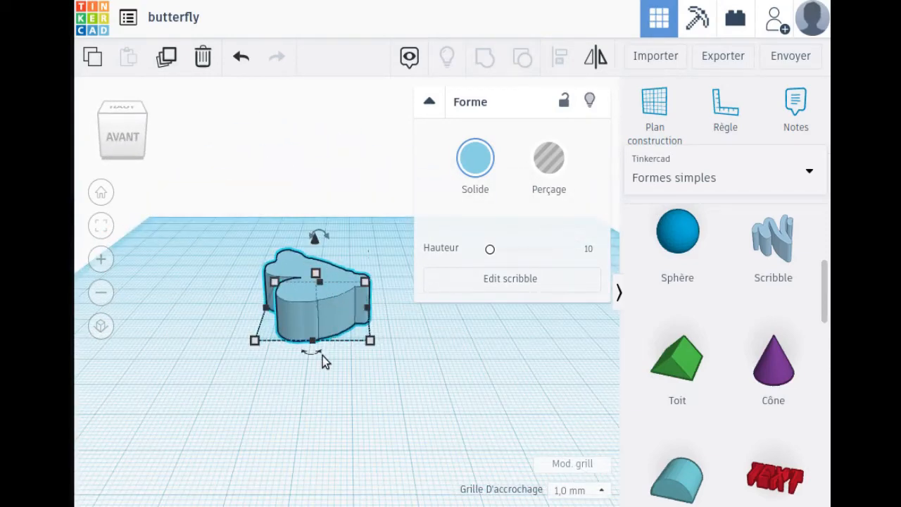
scroll(322, 355, down, 4)
right_drag(326, 354, 333, 372)
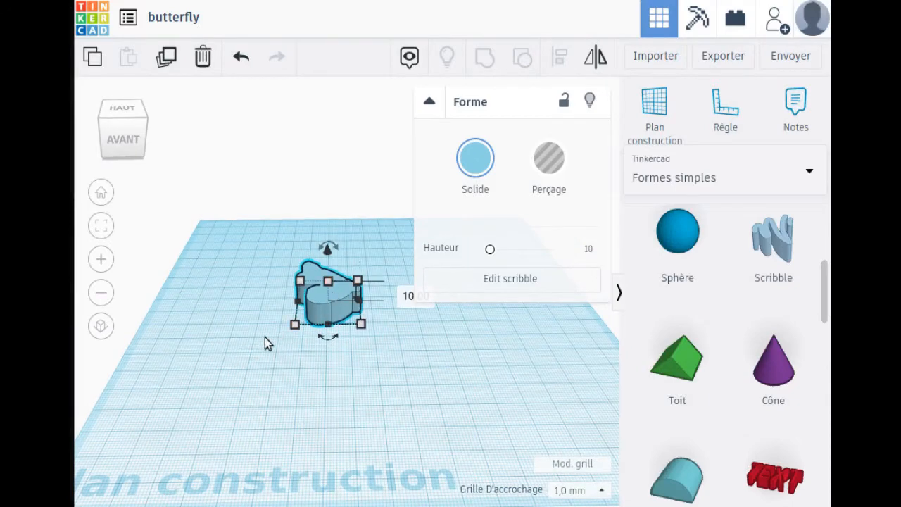
mouse_move(264, 337)
right_down()
mouse_move(280, 384)
mouse_move(347, 393)
mouse_move(361, 366)
right_up()
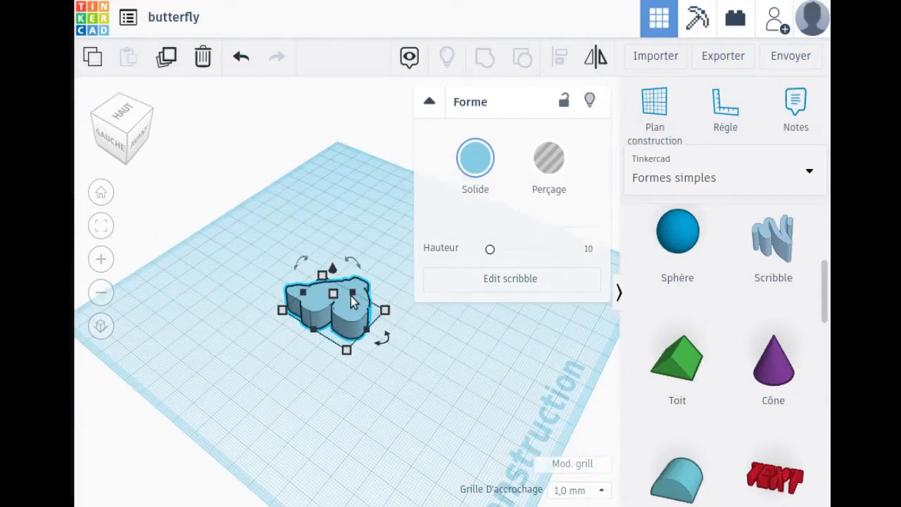
mouse_move(338, 300)
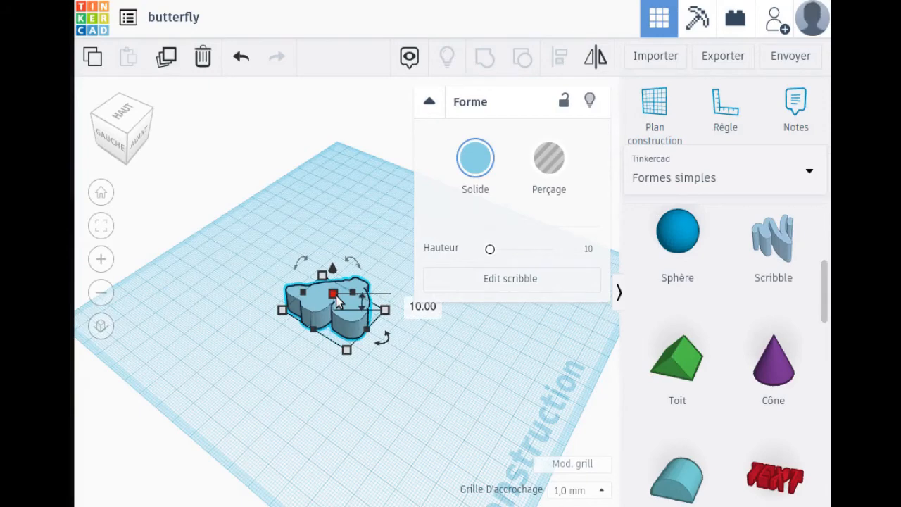
scroll(338, 299, down, 4)
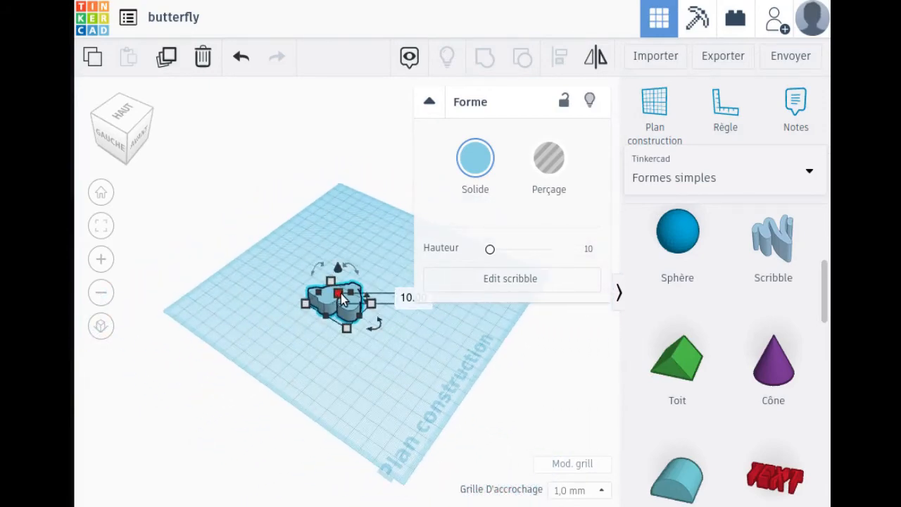
scroll(341, 298, up, 5)
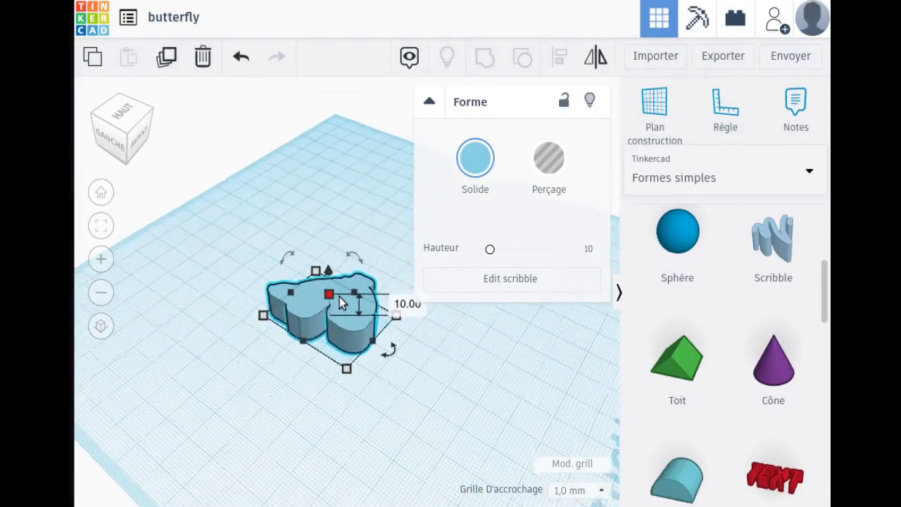
scroll(339, 297, up, 5)
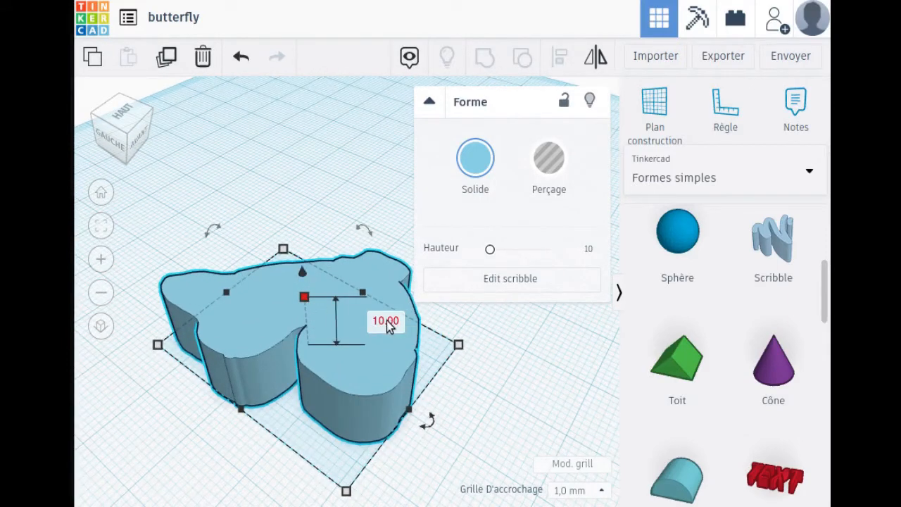
click(385, 322)
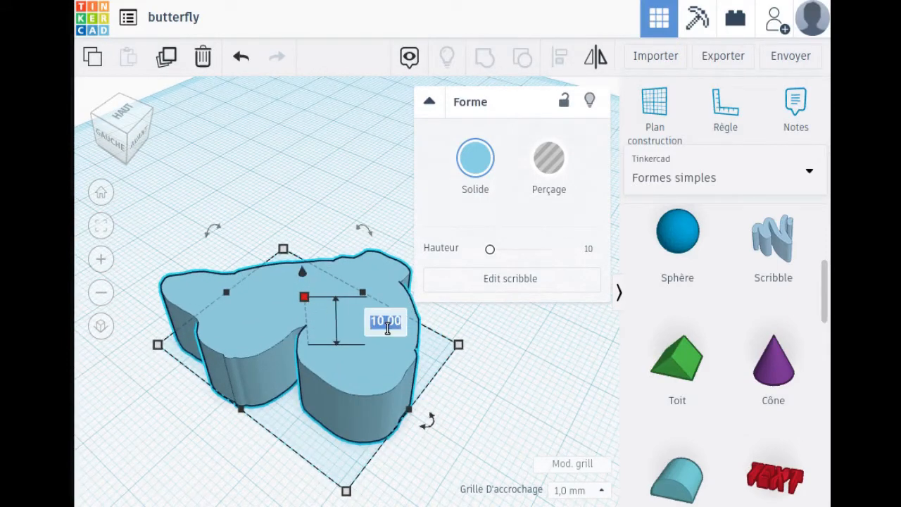
text(6)
key(Return)
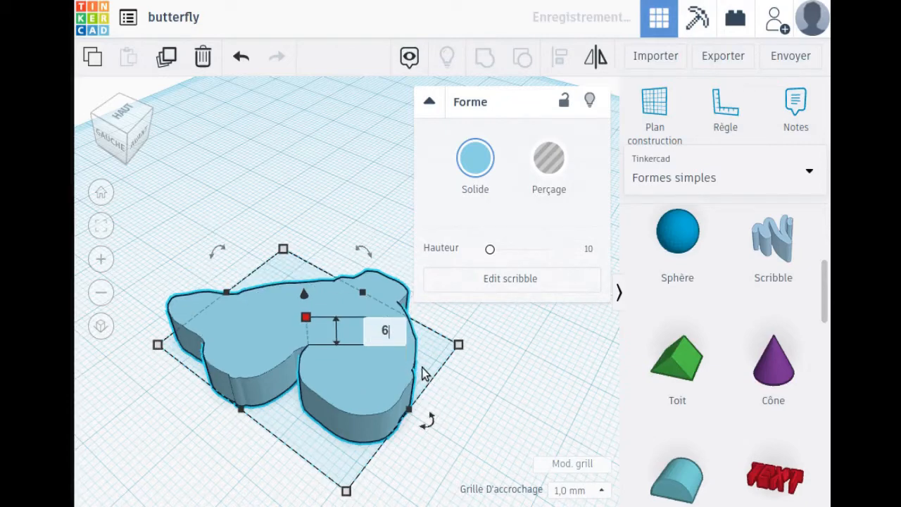
Duplicate the butterfly half and place the two pieces side by side on the workplane with a gap between them.
right_drag(497, 409, 405, 401)
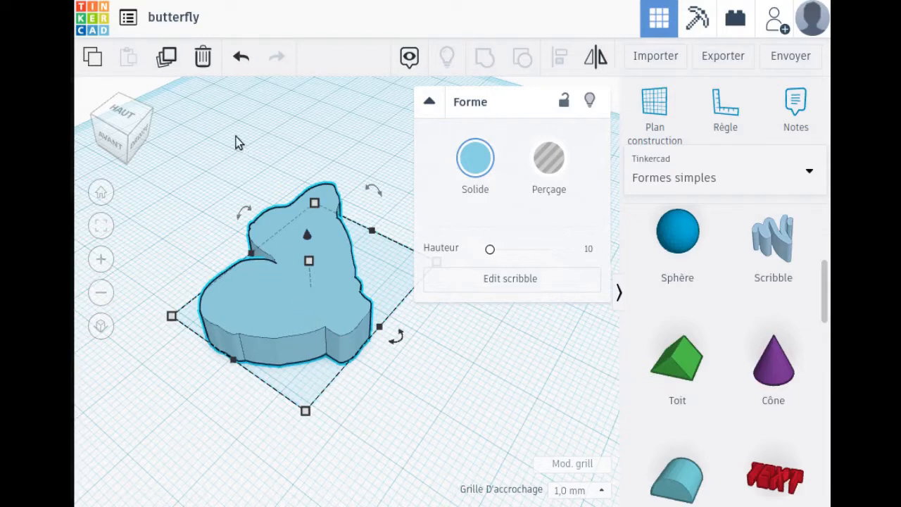
click(167, 59)
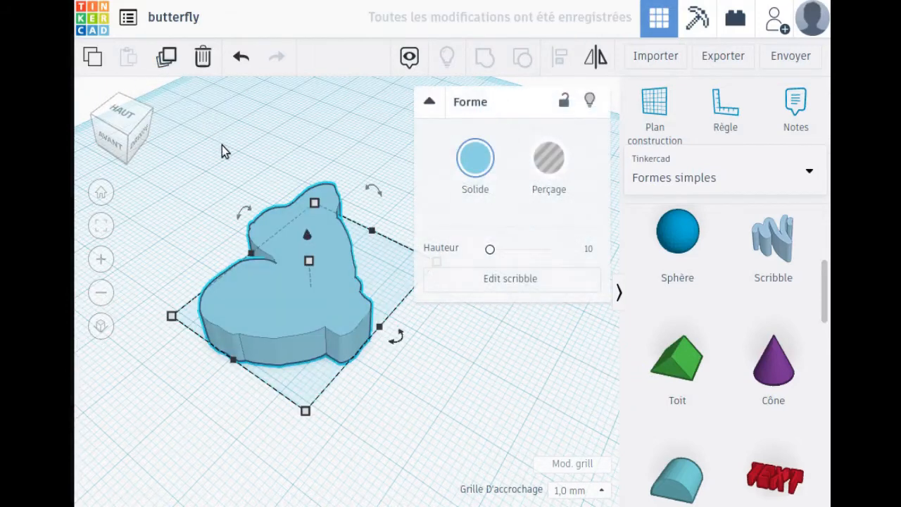
drag(308, 316, 240, 155)
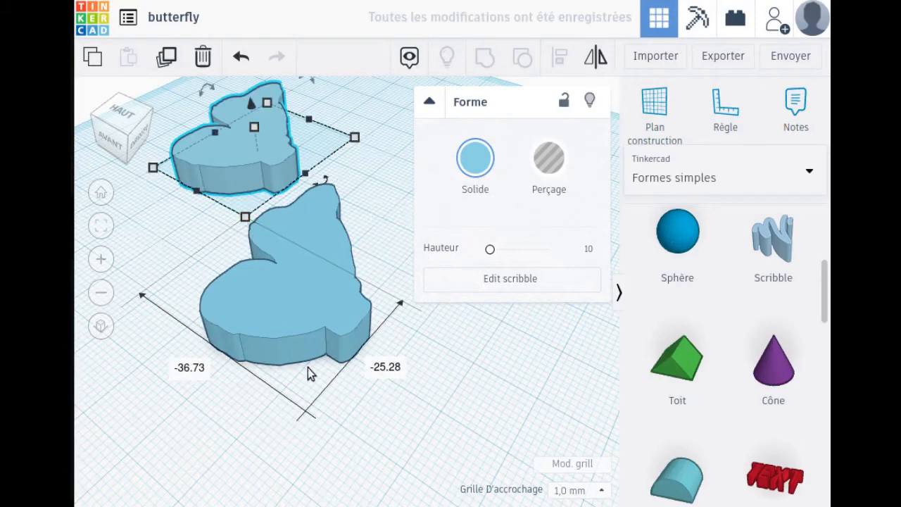
scroll(271, 411, up, 3)
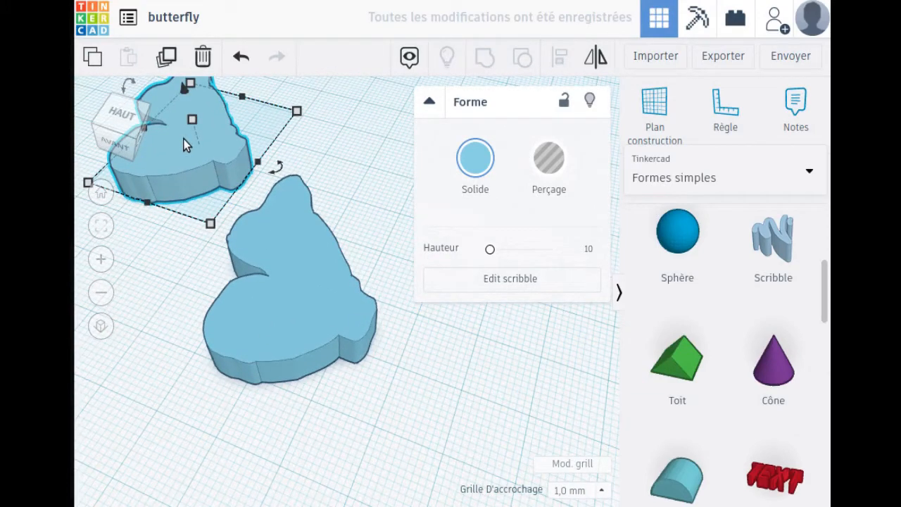
drag(183, 138, 164, 253)
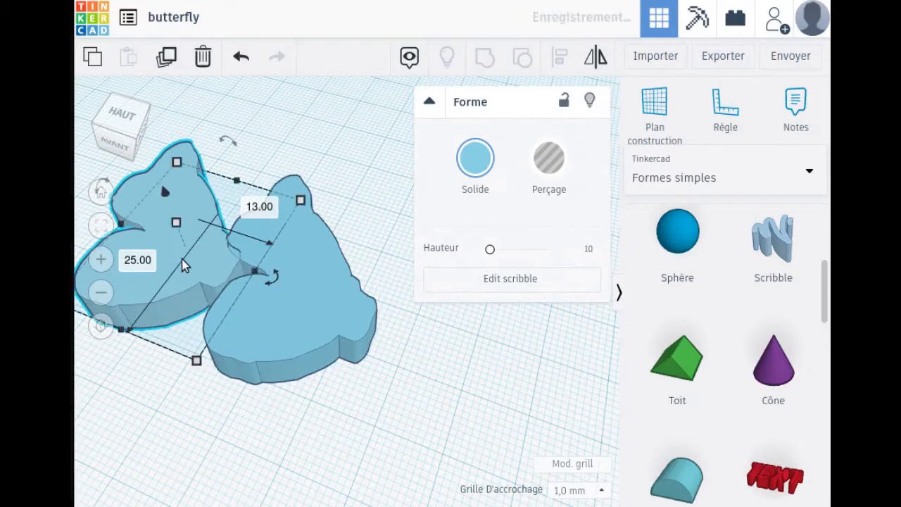
click(307, 299)
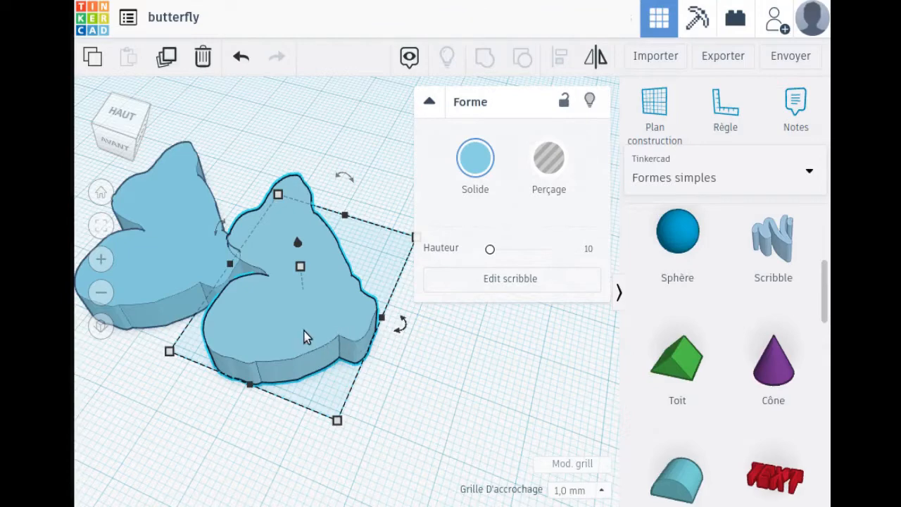
drag(304, 330, 343, 368)
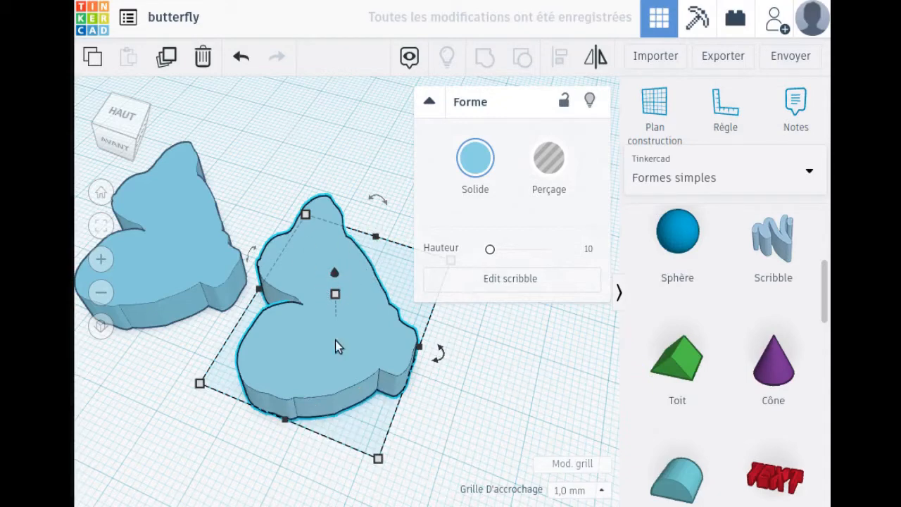
Flip the selected butterfly half by rotating it 180° about its front-to-back axis so its wings point away from the other half.
scroll(410, 433, down, 2)
scroll(416, 428, up, 3)
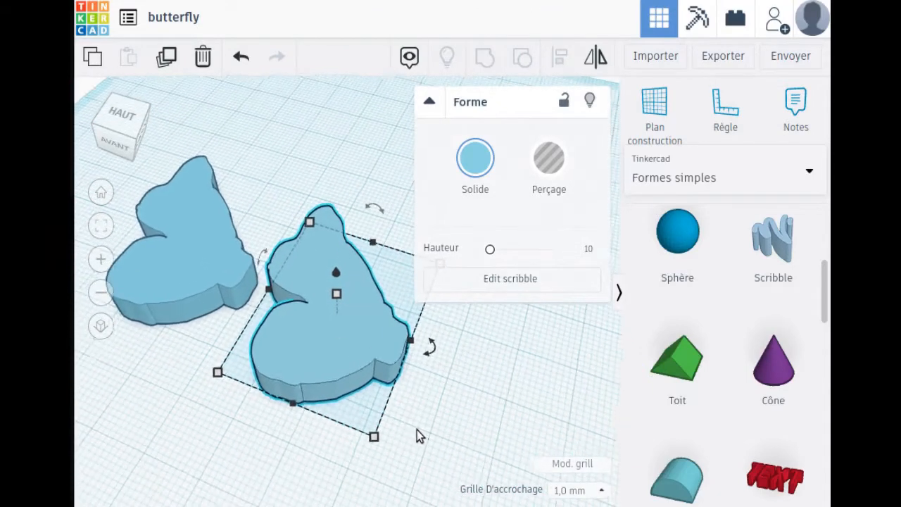
right_drag(248, 442, 298, 407)
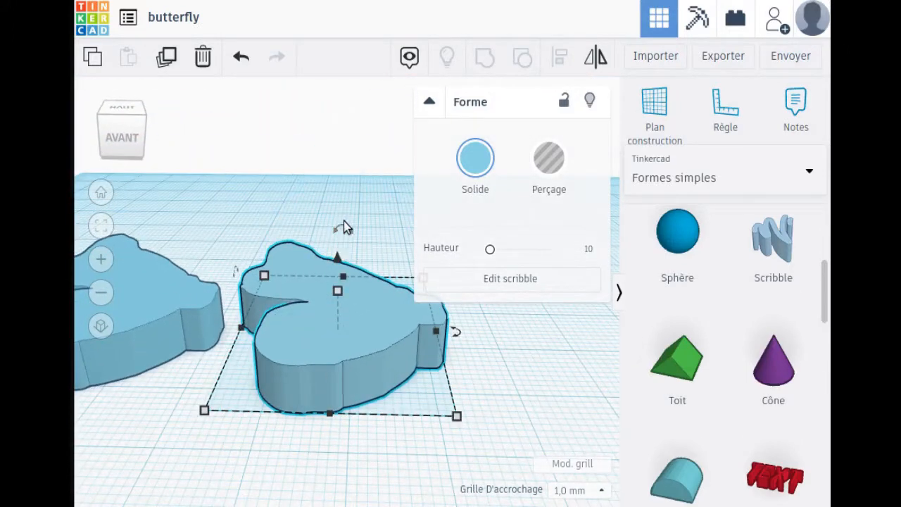
mouse_move(341, 231)
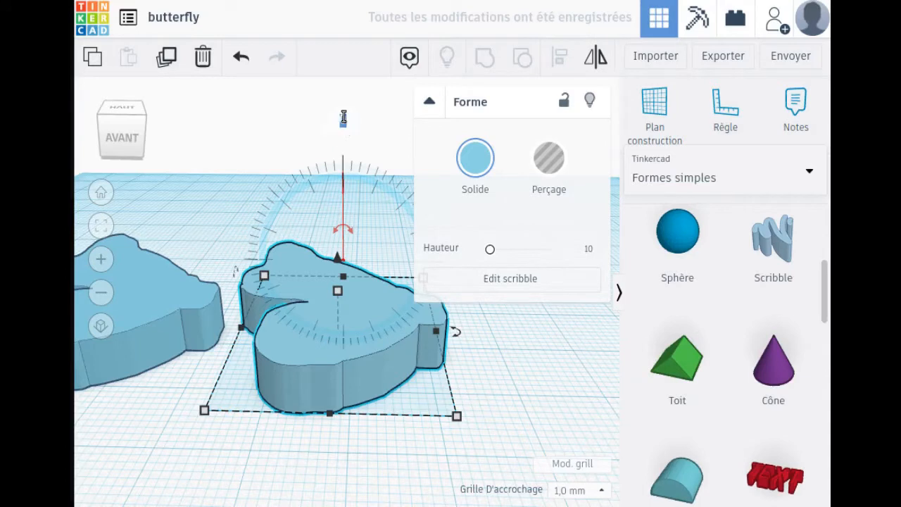
click(342, 119)
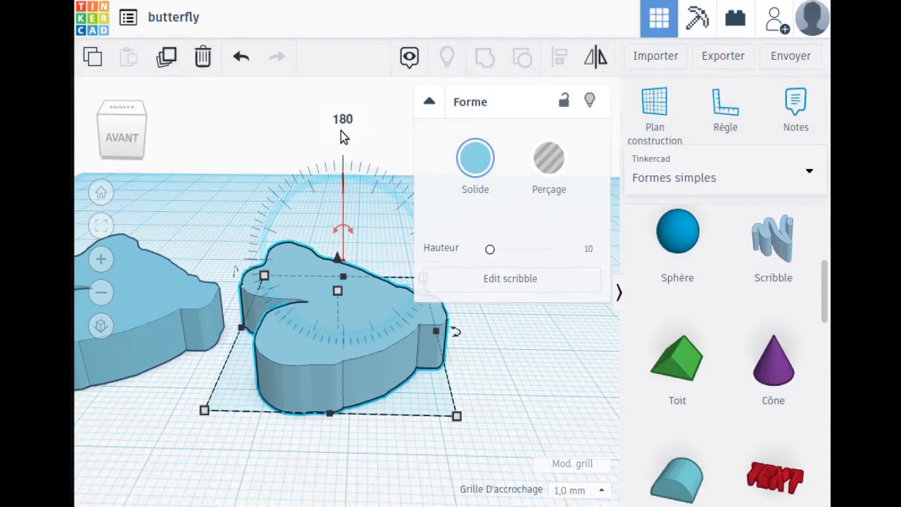
key(Return)
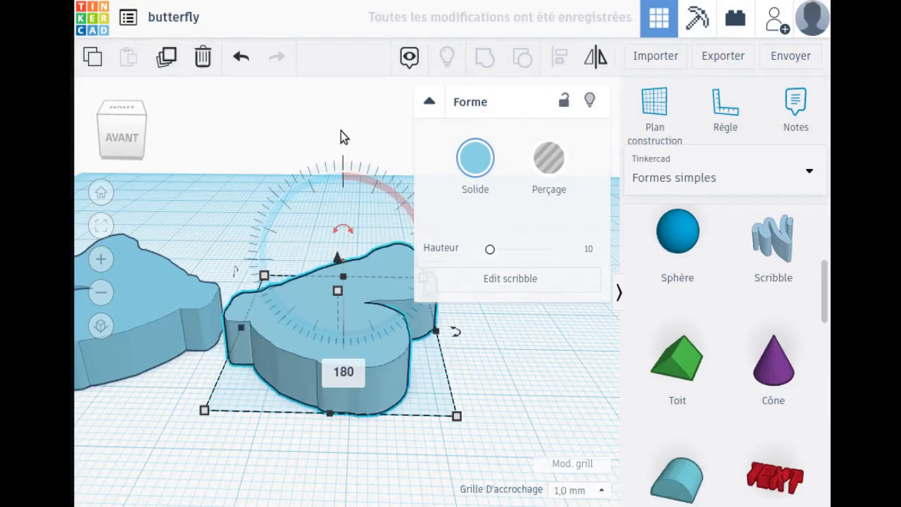
Shift the flipped half about 3 mm away from the other half and about 2.5 mm back, and deselect it.
scroll(242, 207, down, 5)
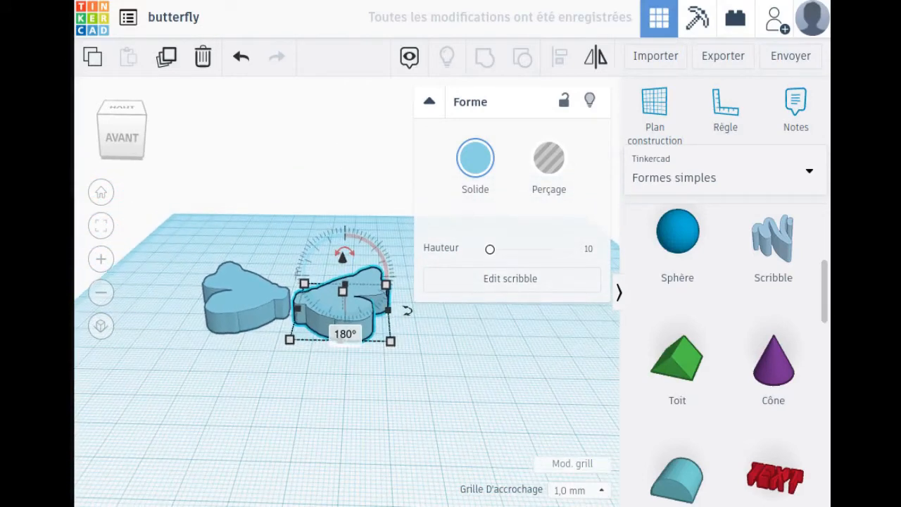
right_drag(282, 437, 317, 423)
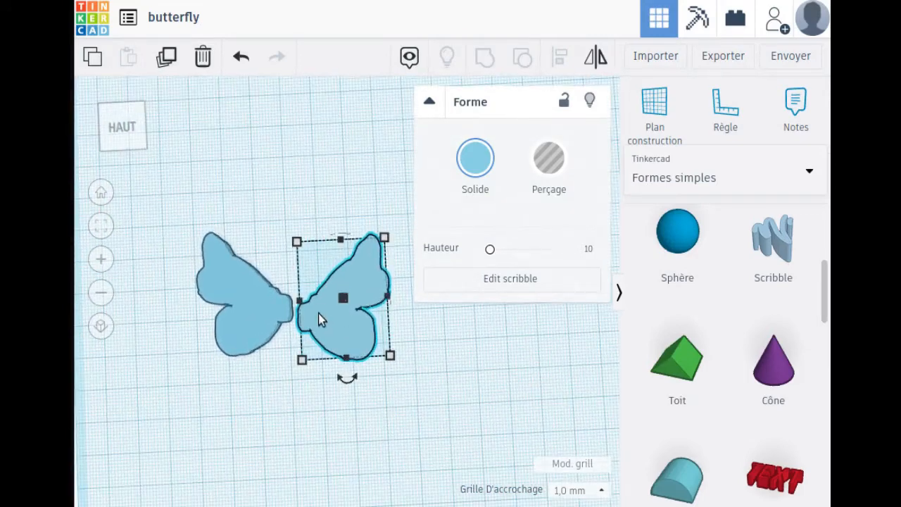
click(285, 194)
mouse_move(342, 275)
mouse_down()
mouse_move(345, 262)
mouse_move(342, 281)
mouse_move(340, 273)
mouse_up()
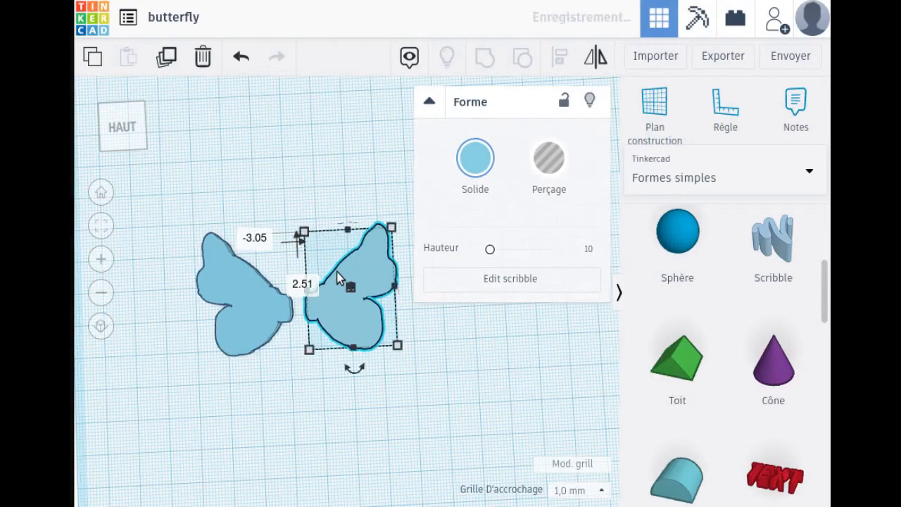
click(289, 248)
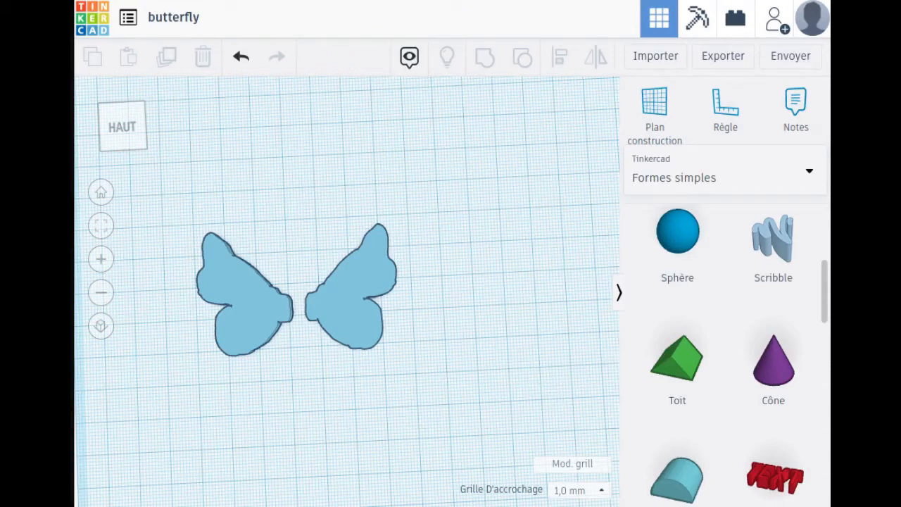
Add a solid red box to the workplane and place it behind the gap between the two butterfly halves.
scroll(765, 348, up, 3)
scroll(766, 349, up, 1)
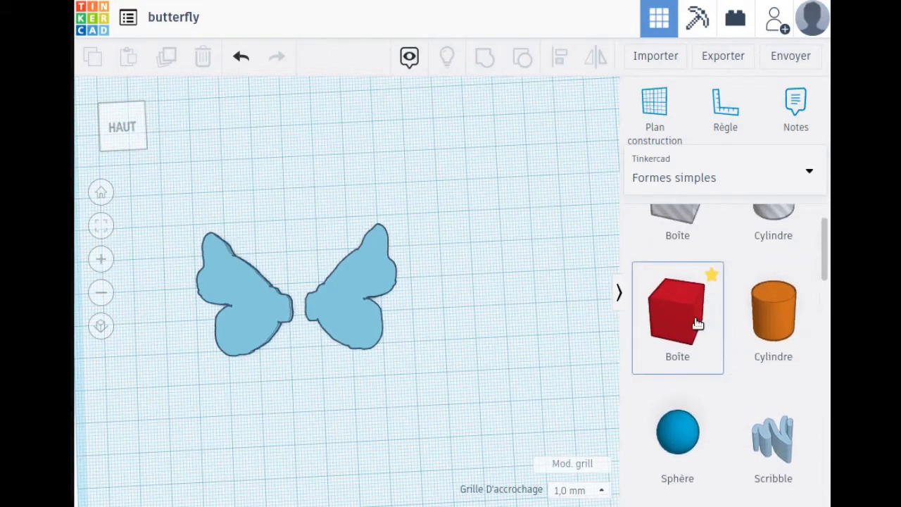
drag(698, 322, 460, 256)
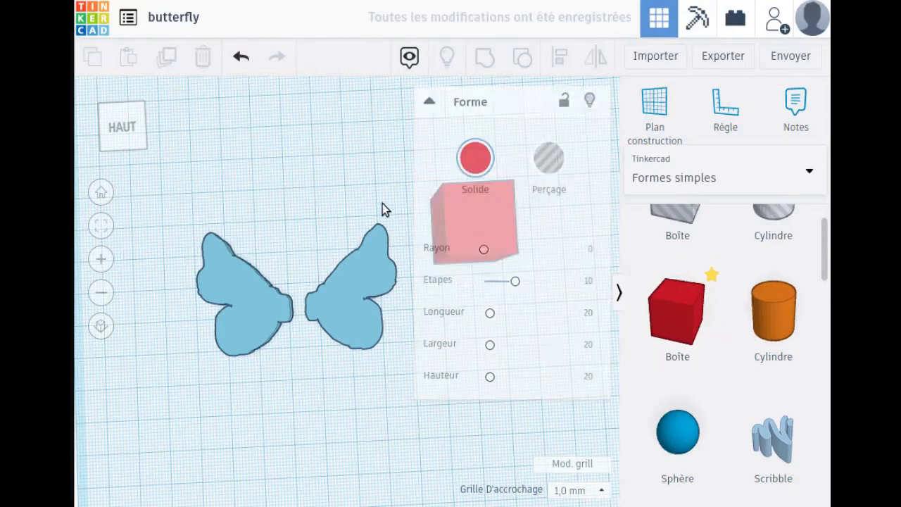
drag(454, 211, 277, 180)
Stretch the box through the gap between the halves into a bar about 58 mm long and 10 mm wide.
right_drag(312, 328, 259, 261)
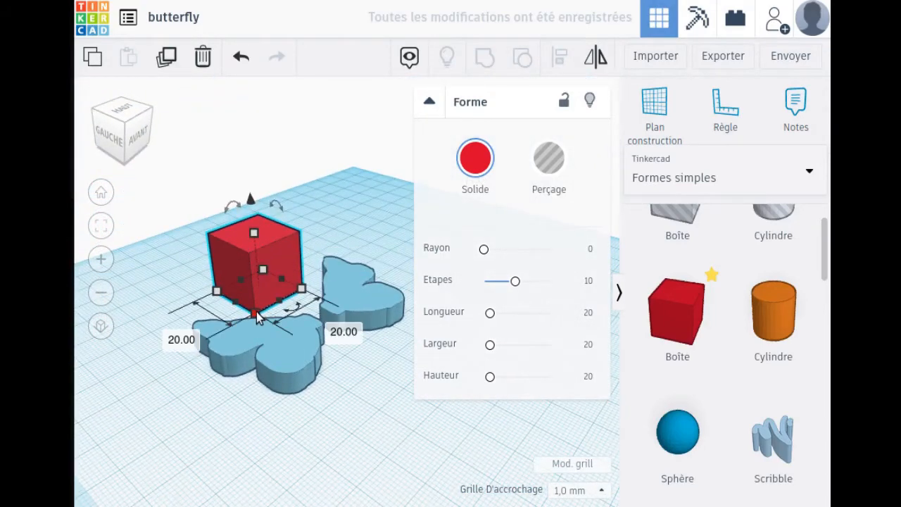
drag(255, 313, 349, 359)
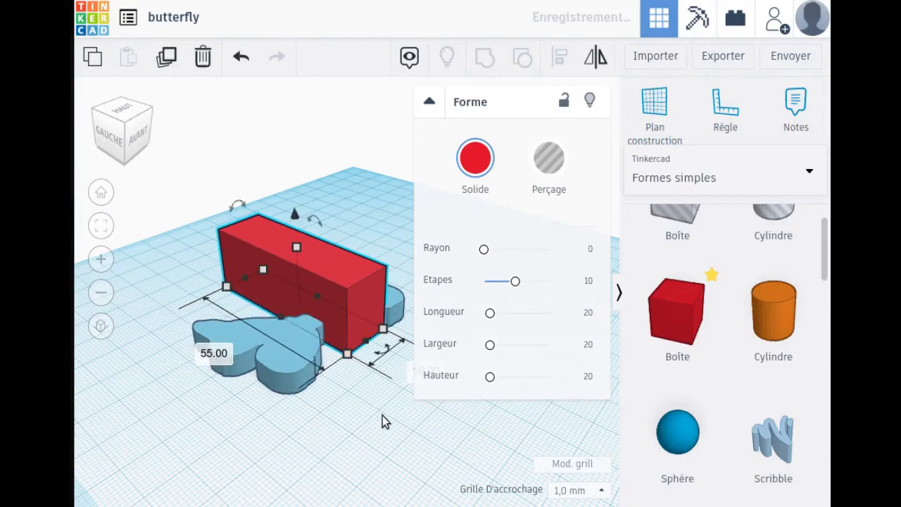
right_drag(382, 416, 333, 345)
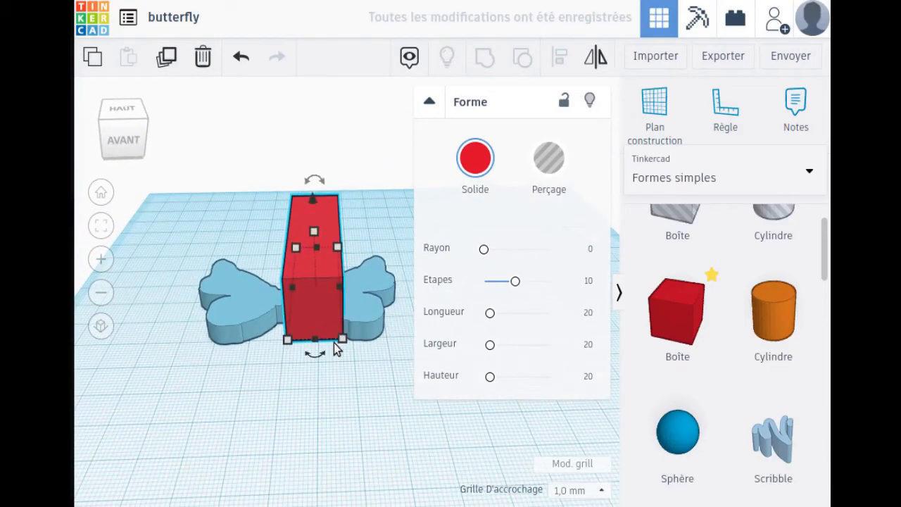
mouse_move(341, 338)
drag(342, 341, 322, 343)
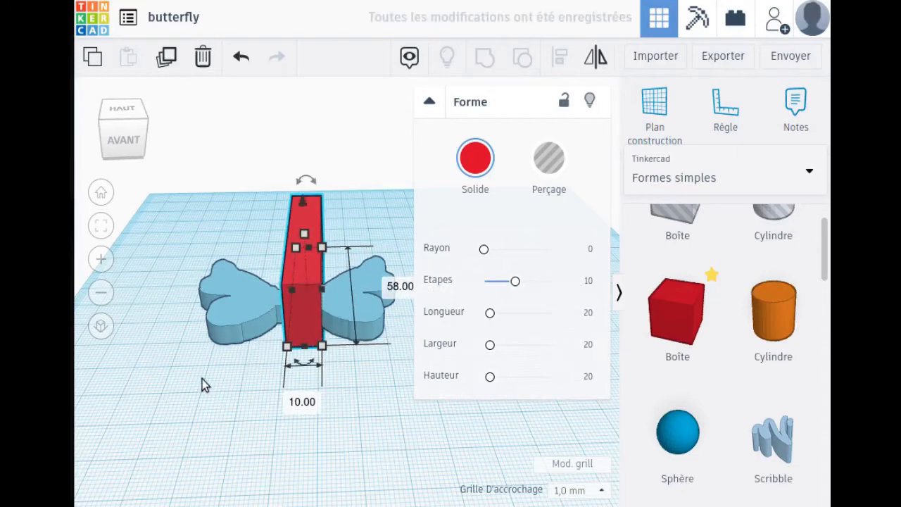
Round the edges of the red bar between the butterfly halves with a radius of 3.1.
right_drag(202, 379, 233, 363)
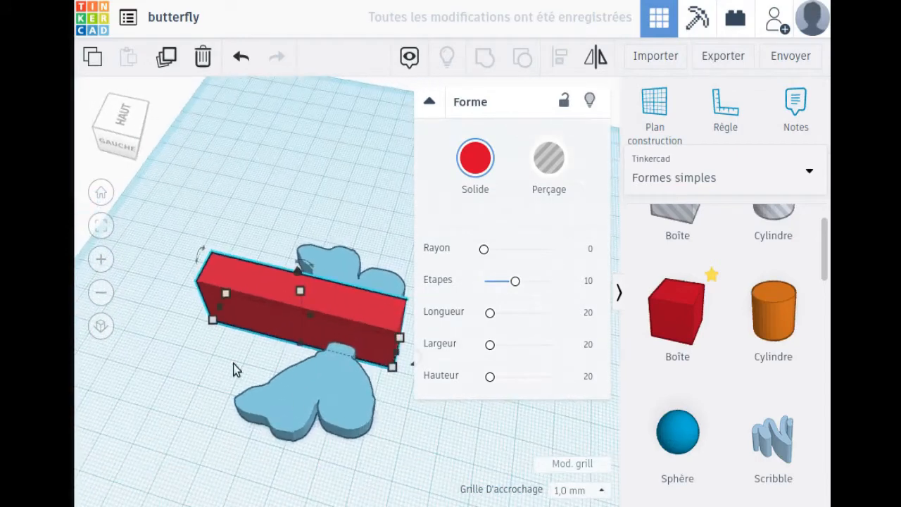
mouse_move(223, 299)
right_drag(195, 394, 214, 384)
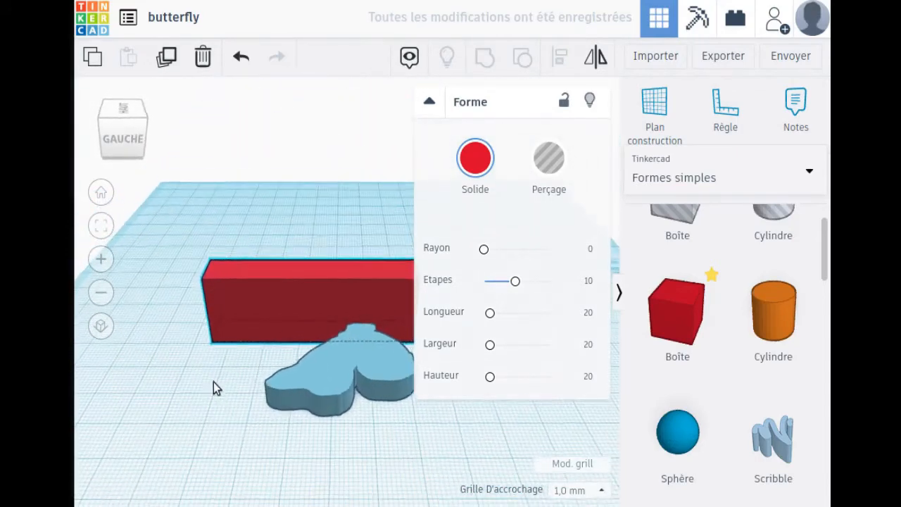
mouse_move(312, 268)
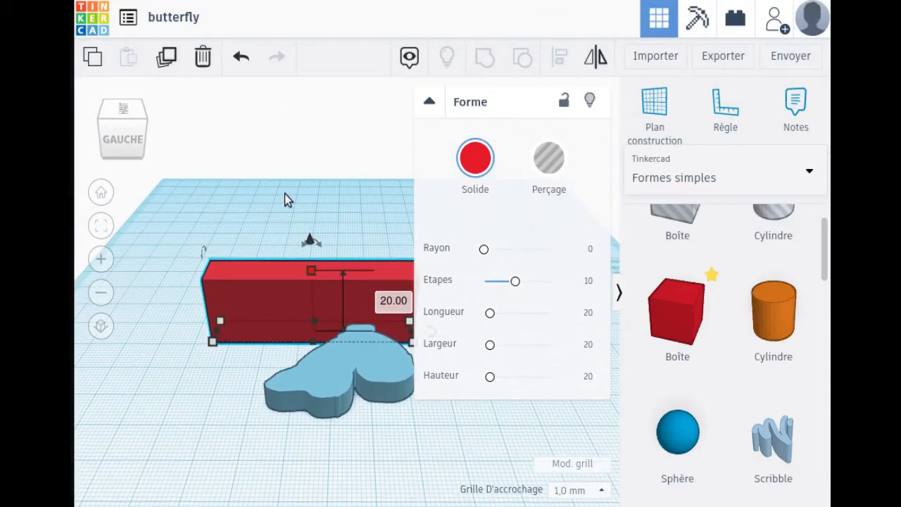
right_drag(345, 448, 416, 436)
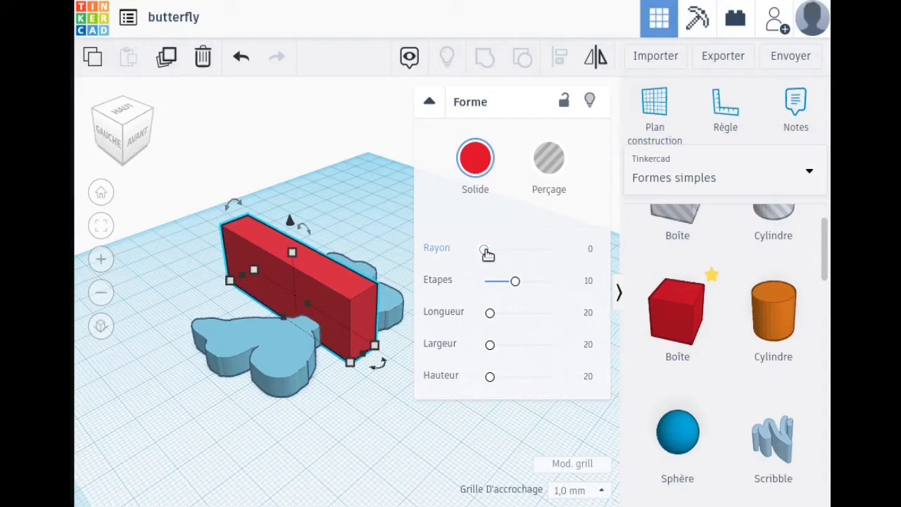
mouse_move(487, 255)
mouse_down()
mouse_move(508, 253)
mouse_move(494, 253)
mouse_up()
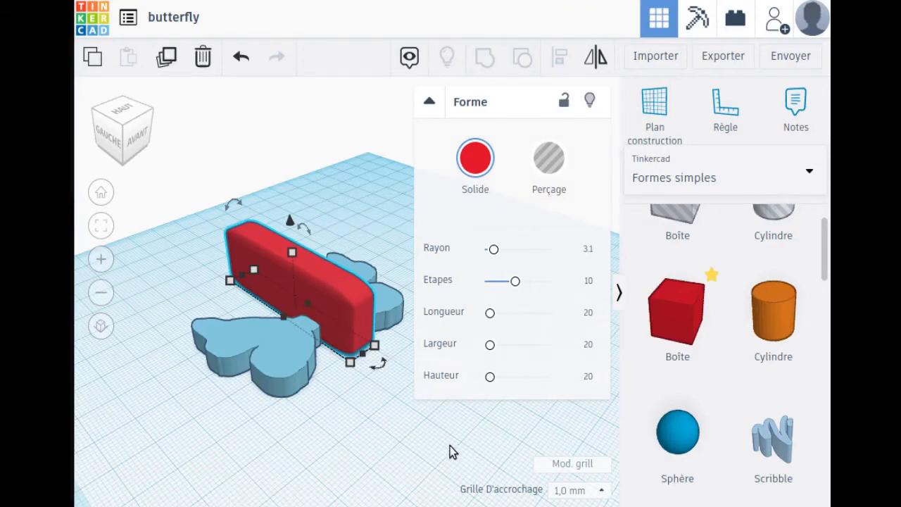
Lower the red bar's height to 6 mm and deselect it.
right_drag(450, 446, 497, 435)
drag(298, 259, 301, 303)
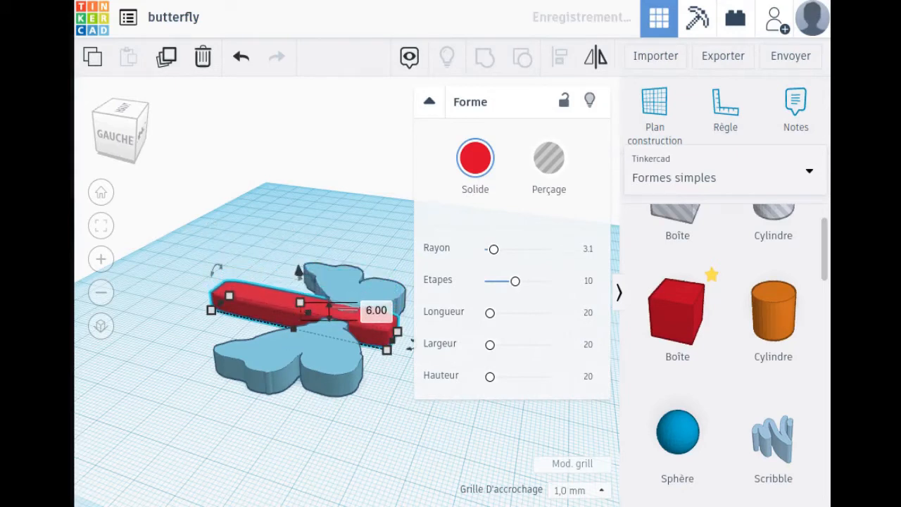
click(295, 488)
Shorten the red bar from its back end to about 32 mm and trim that end slightly more.
click(276, 304)
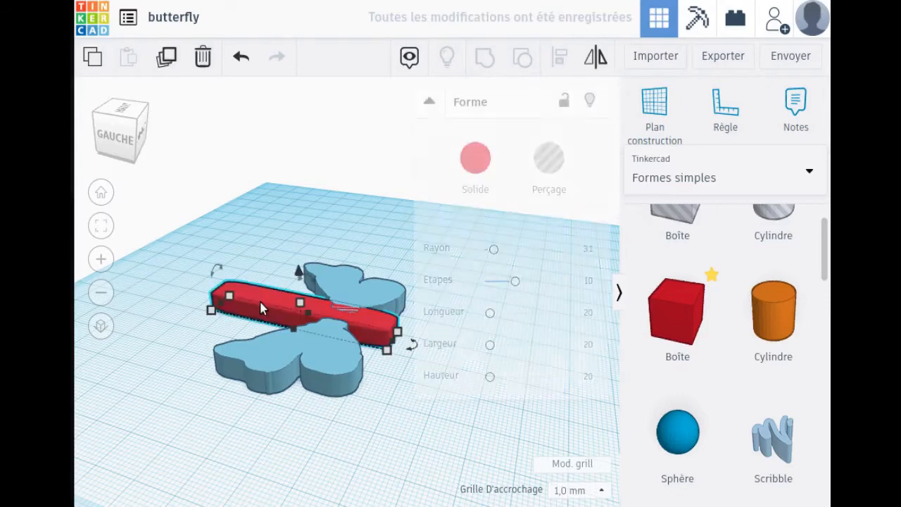
drag(213, 312, 284, 335)
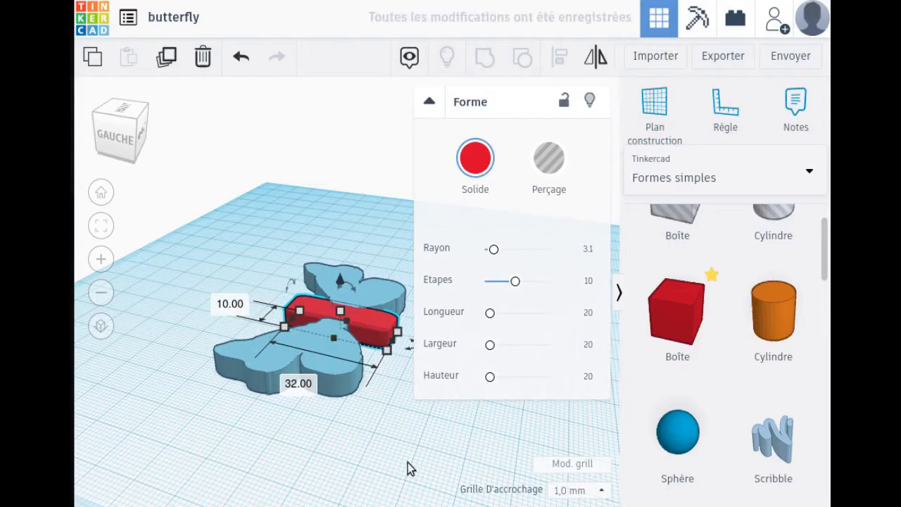
right_drag(407, 462, 262, 461)
right_drag(279, 388, 294, 496)
mouse_move(320, 258)
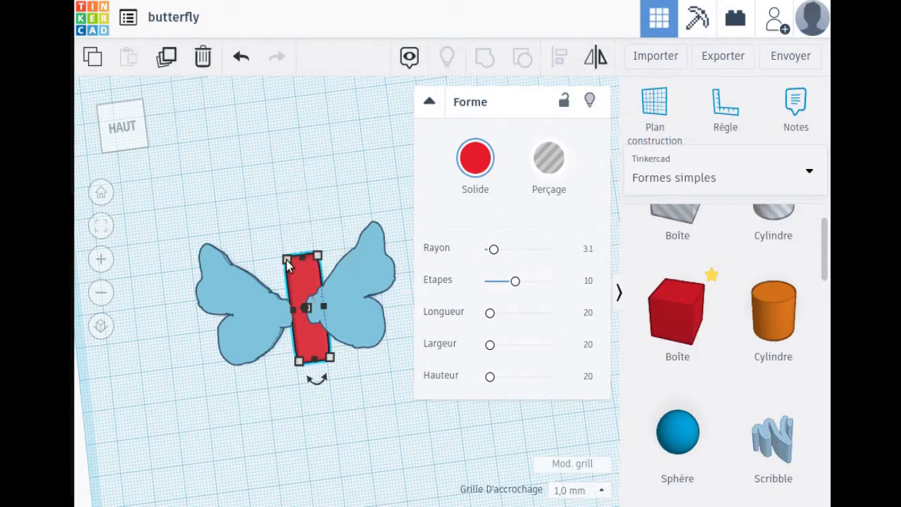
mouse_move(287, 259)
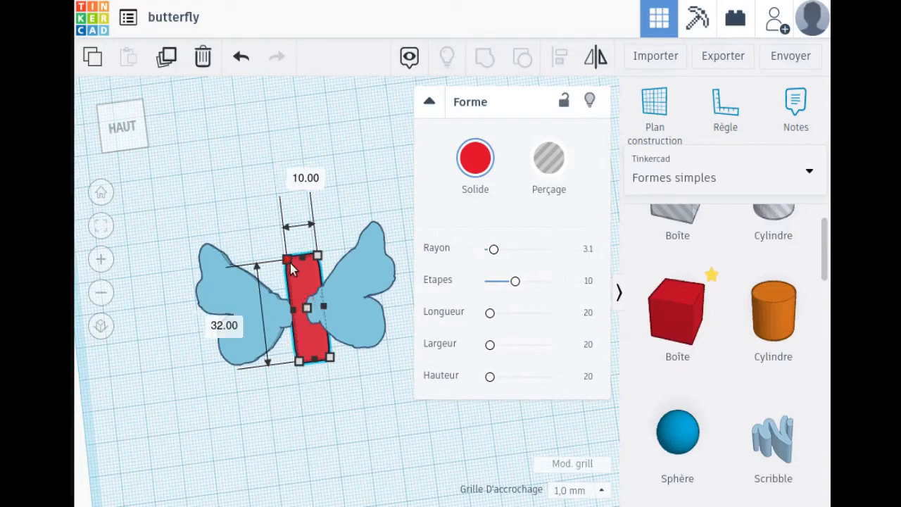
drag(290, 263, 290, 274)
click(321, 421)
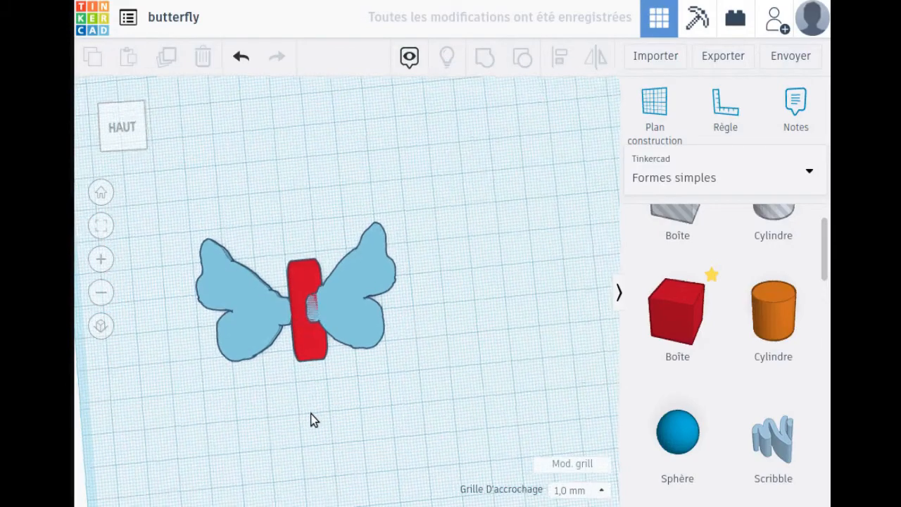
Move the right butterfly half about 20.5 mm outward, and shift the red bar 9 mm the same way and 3 mm back.
right_drag(309, 418, 335, 362)
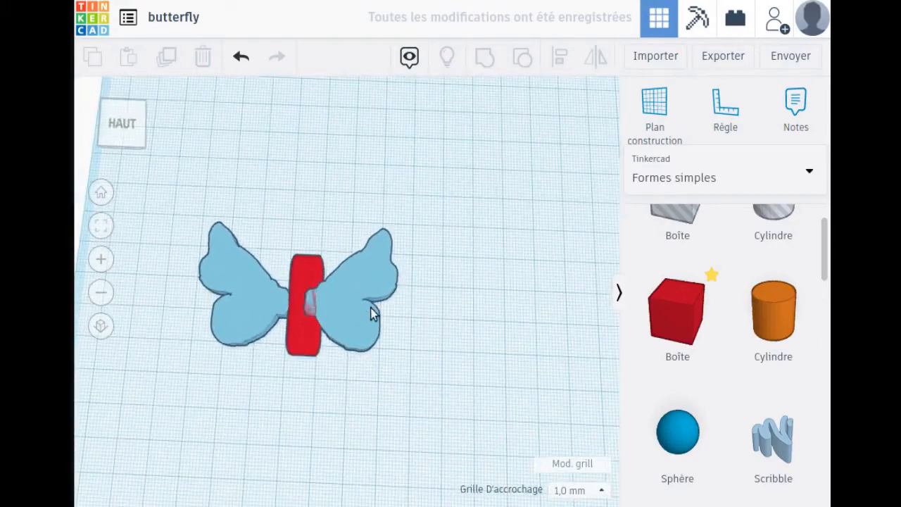
drag(370, 312, 423, 316)
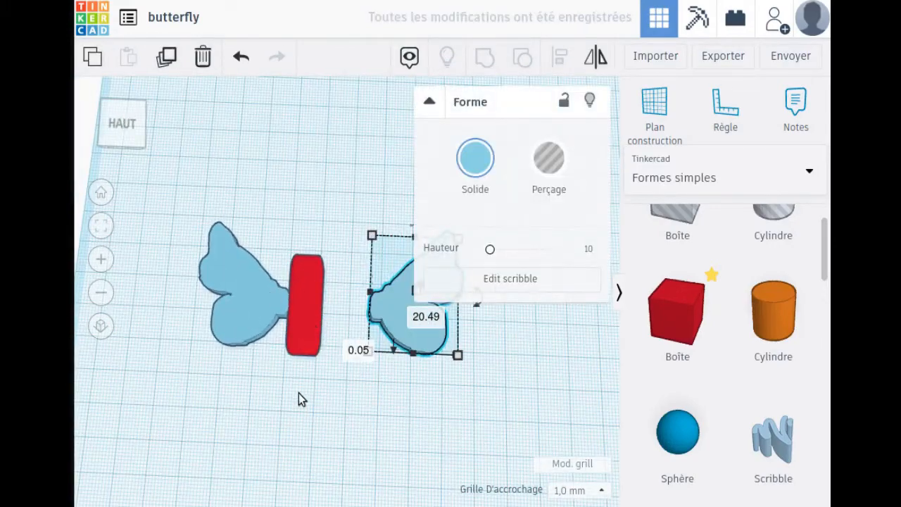
scroll(309, 399, up, 5)
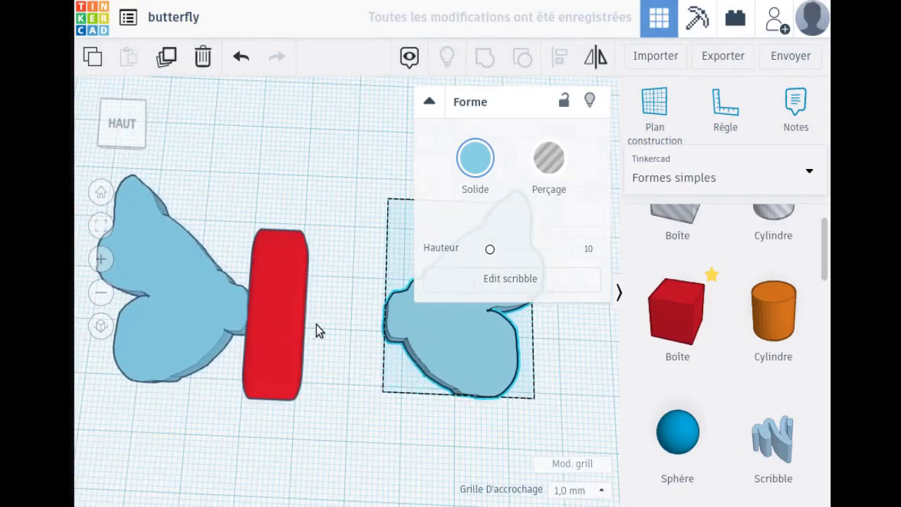
drag(291, 318, 338, 315)
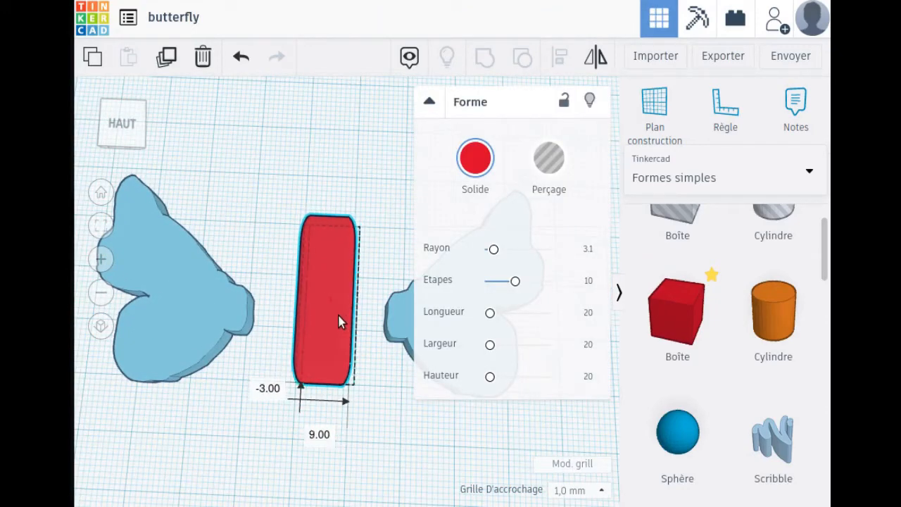
click(245, 423)
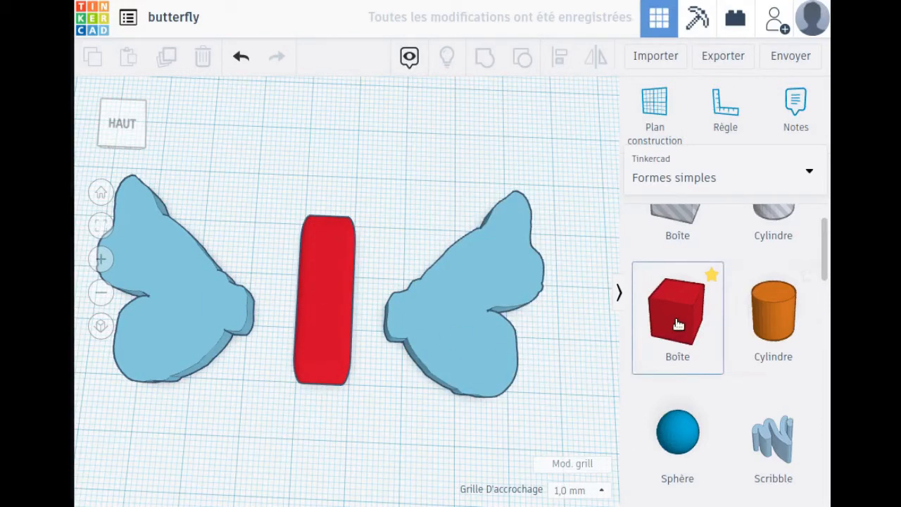
Add a solid red box behind the bar's back end and lower its height to 6 mm.
drag(677, 318, 339, 180)
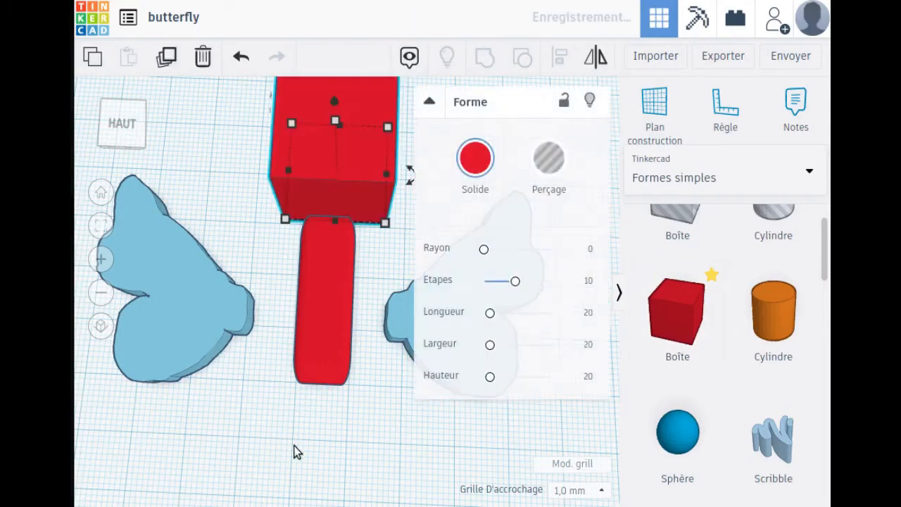
right_drag(294, 450, 452, 421)
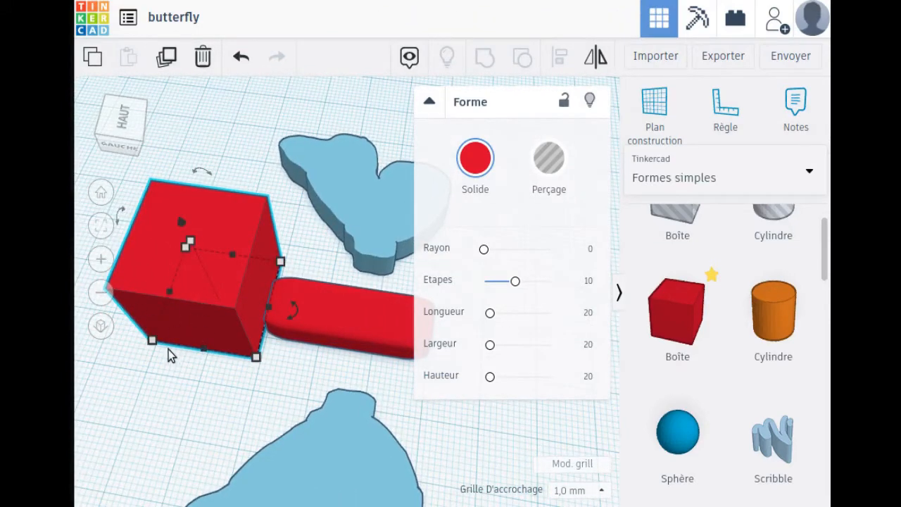
right_drag(179, 372, 212, 294)
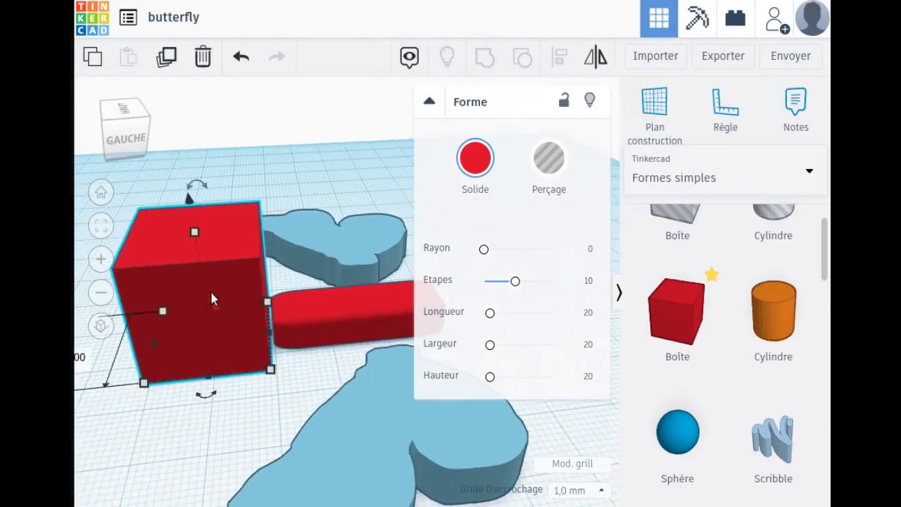
drag(196, 233, 199, 305)
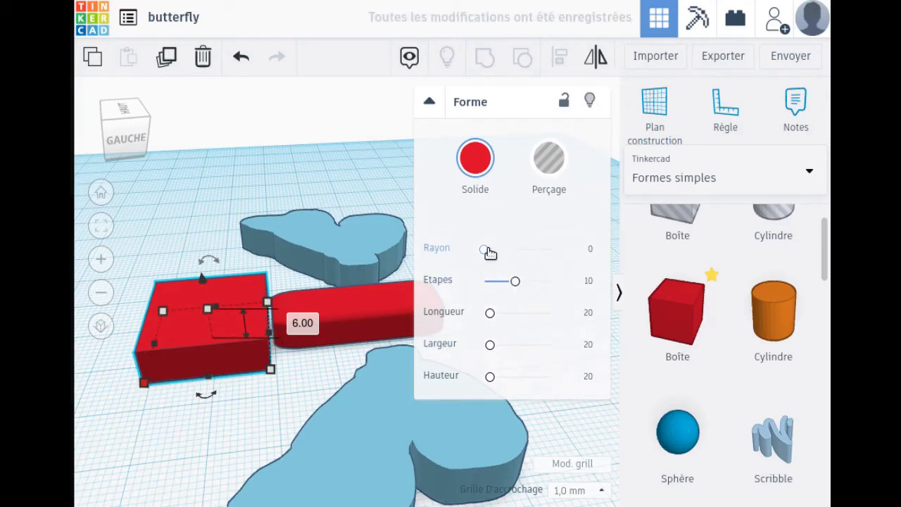
Round the new box's edges with a radius of 2.87 and shrink its base to 10 by 10 mm.
drag(485, 253, 496, 253)
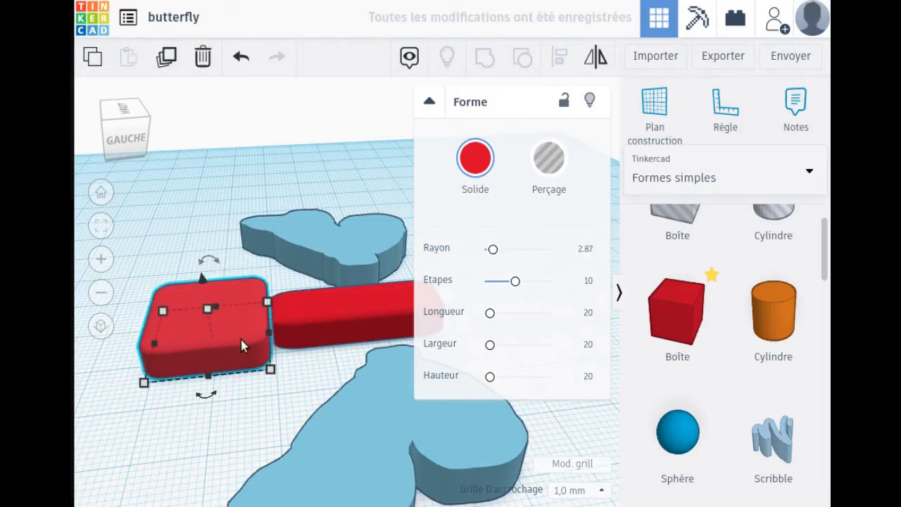
drag(270, 369, 211, 345)
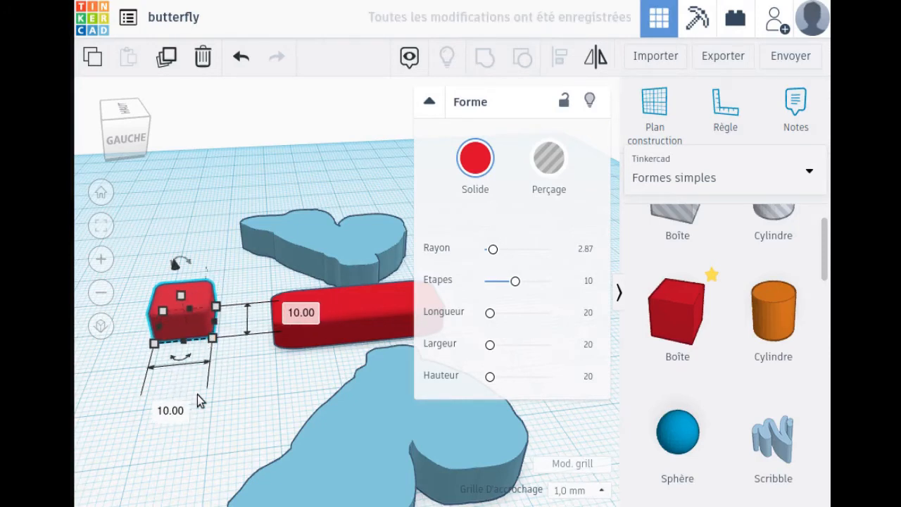
click(247, 392)
Move the small box 10 mm toward the bar and 6 mm sideways so it sits against the bar's back end as a head.
right_drag(205, 407, 336, 456)
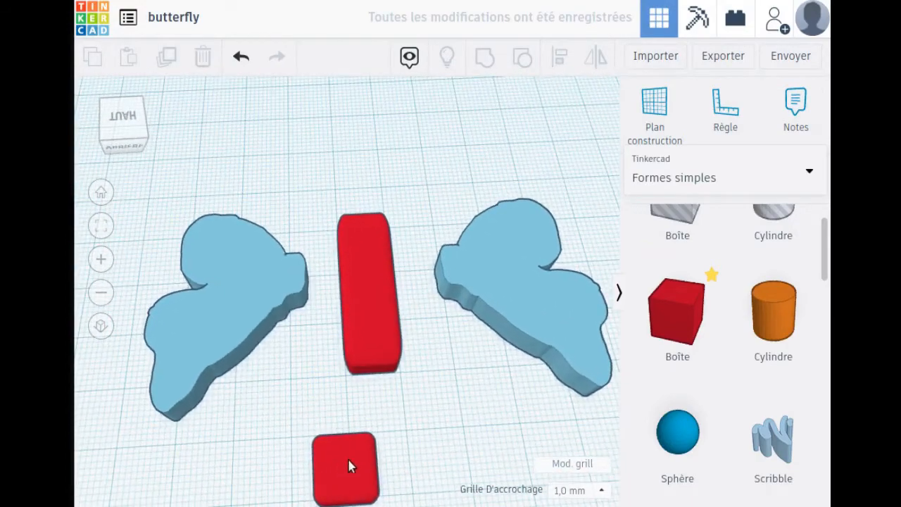
drag(347, 456, 368, 395)
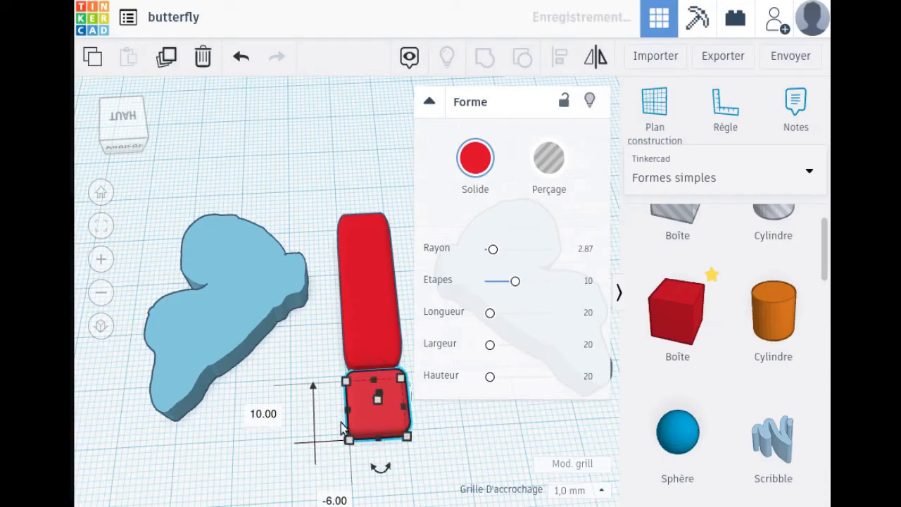
scroll(214, 435, down, 2)
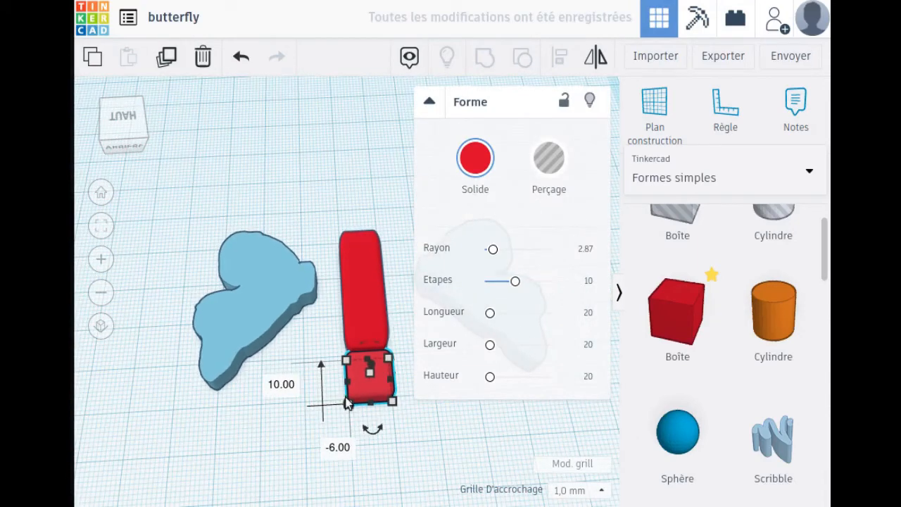
scroll(346, 409, down, 2)
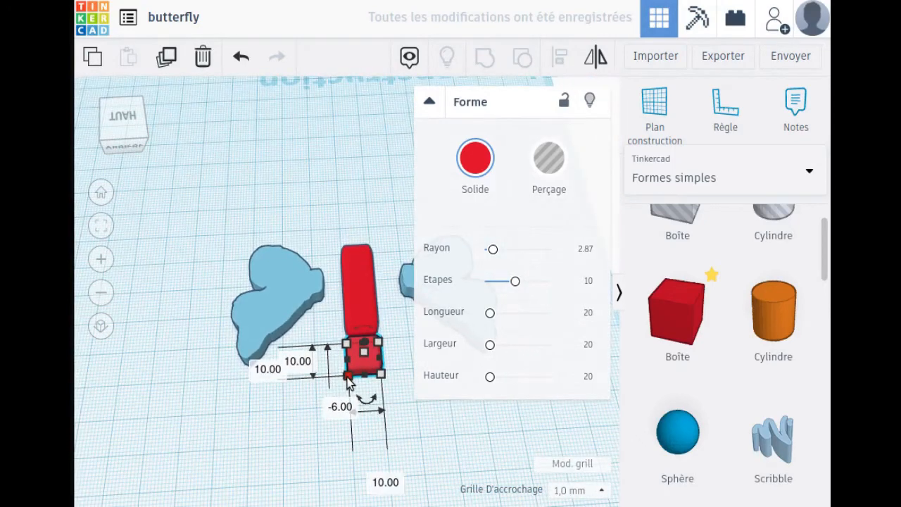
click(285, 459)
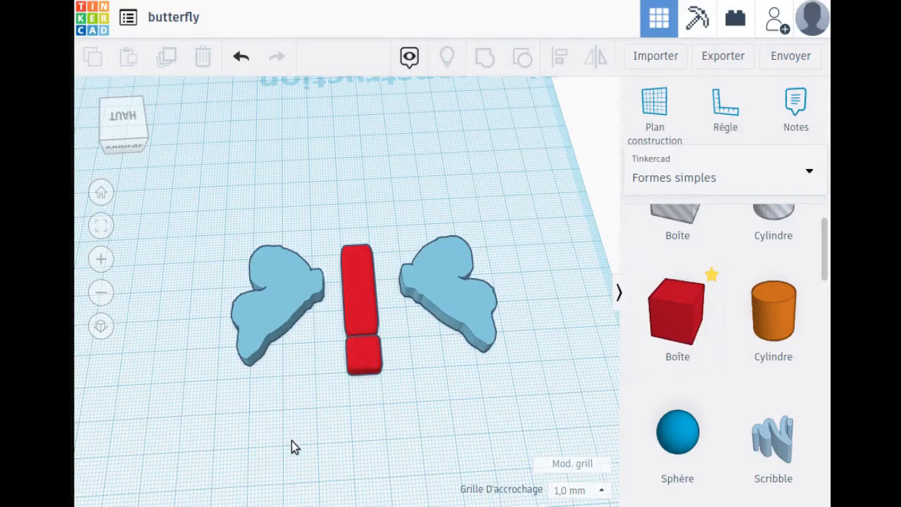
Add a cylinder hole to the workplane in front of the bar, off the end opposite the small head box.
scroll(323, 445, up, 3)
scroll(426, 440, down, 2)
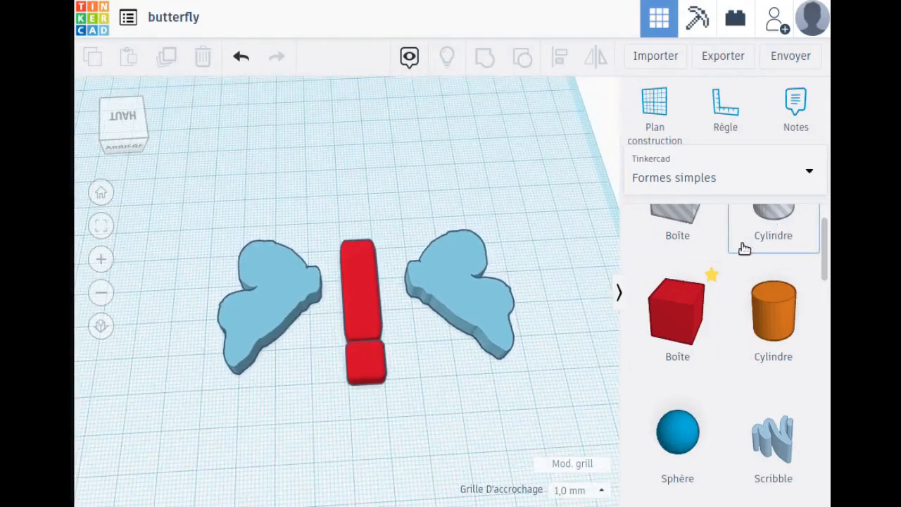
scroll(735, 282, up, 2)
drag(773, 294, 279, 173)
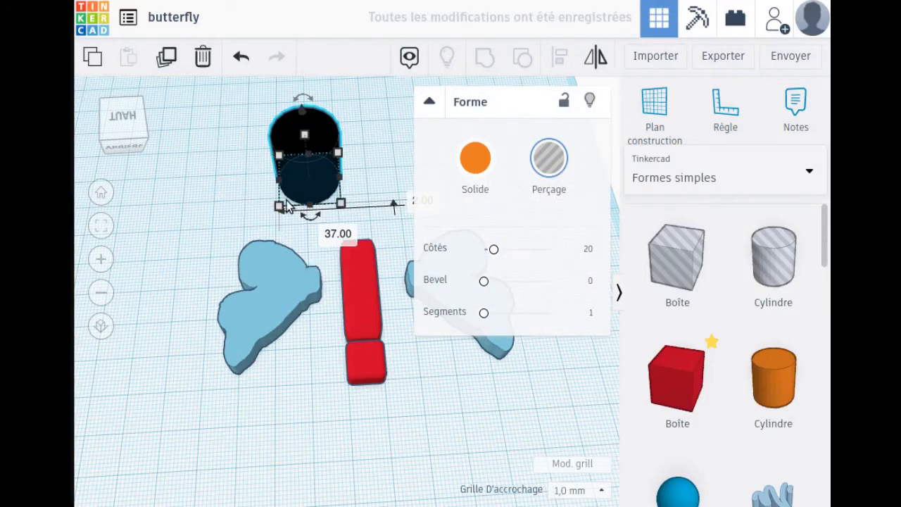
Stretch the cylinder hole to about 53 mm tall and shrink its base to 2 by 2 mm.
drag(303, 134, 301, 24)
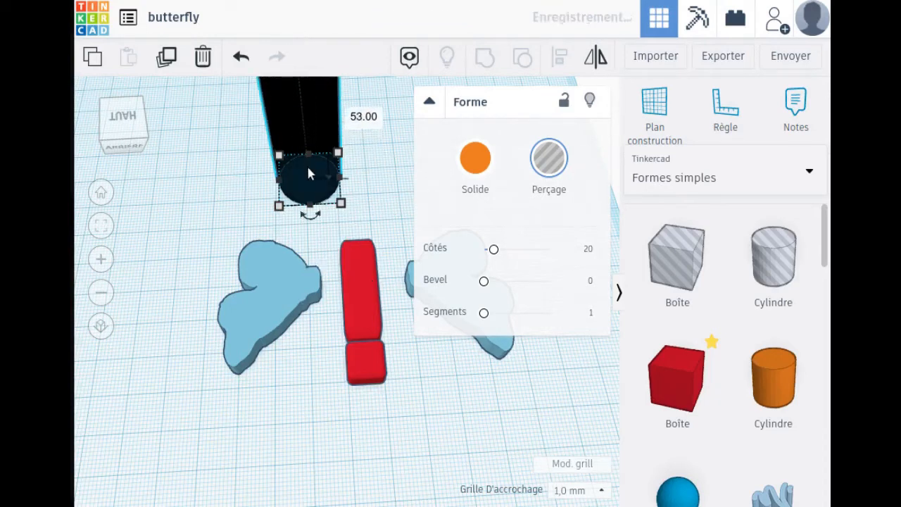
drag(279, 207, 336, 159)
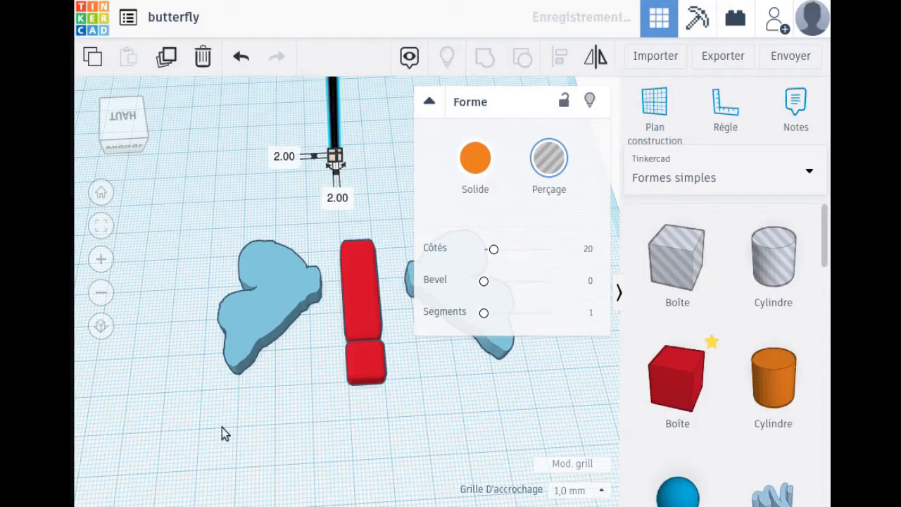
click(200, 248)
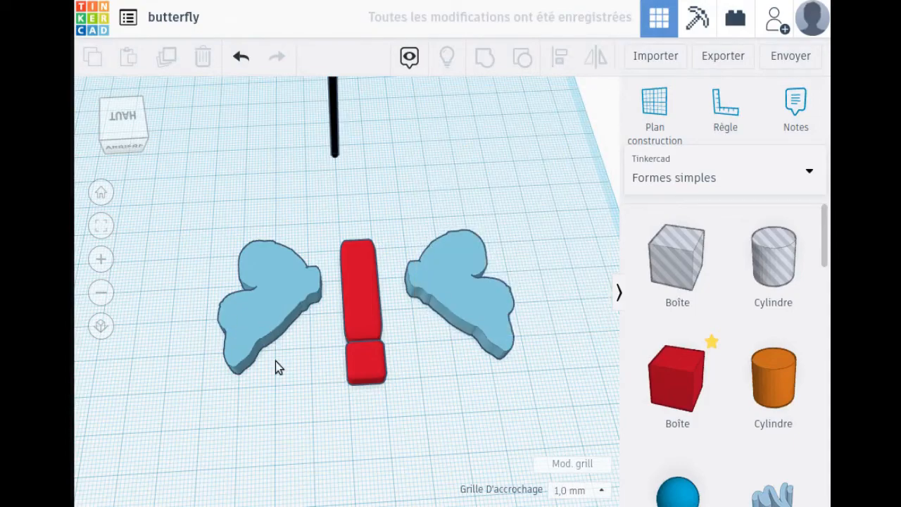
Move the left butterfly half 9 mm toward the red bar and 1 mm forward so it touches the bar's side.
right_drag(561, 397, 190, 414)
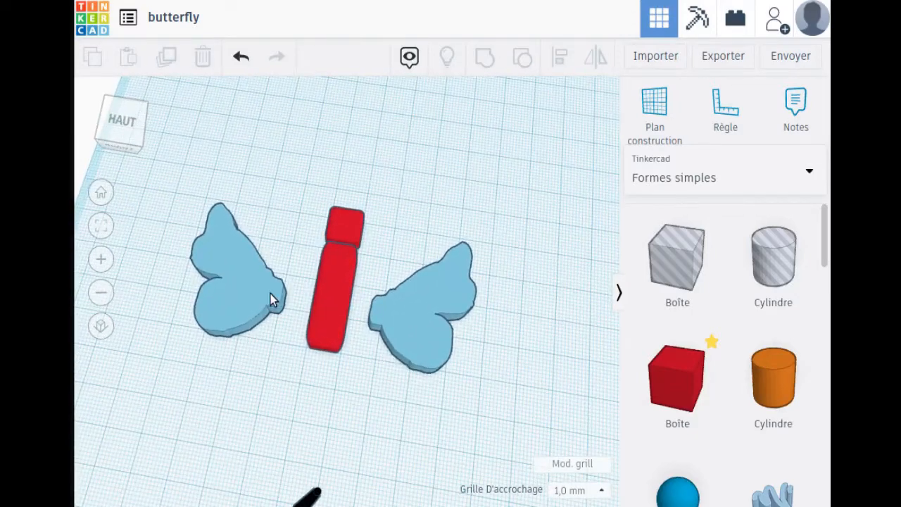
drag(237, 289, 267, 298)
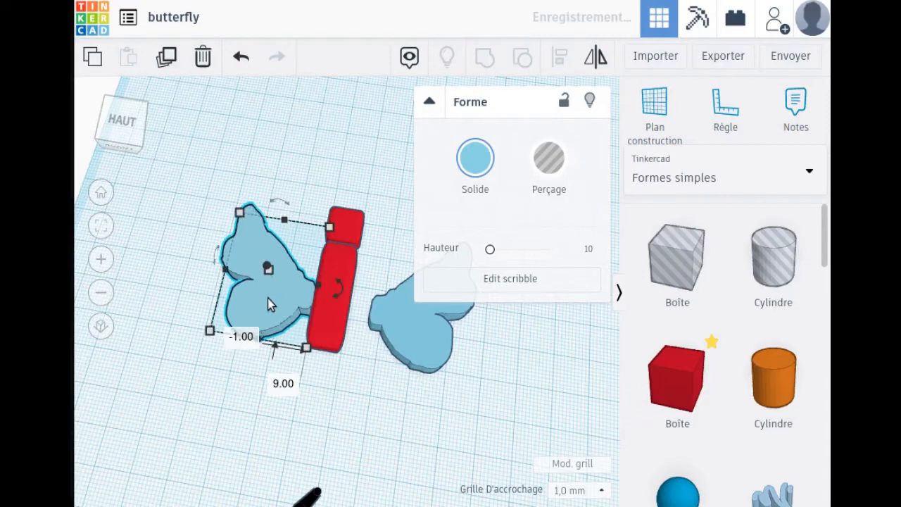
scroll(268, 298, up, 5)
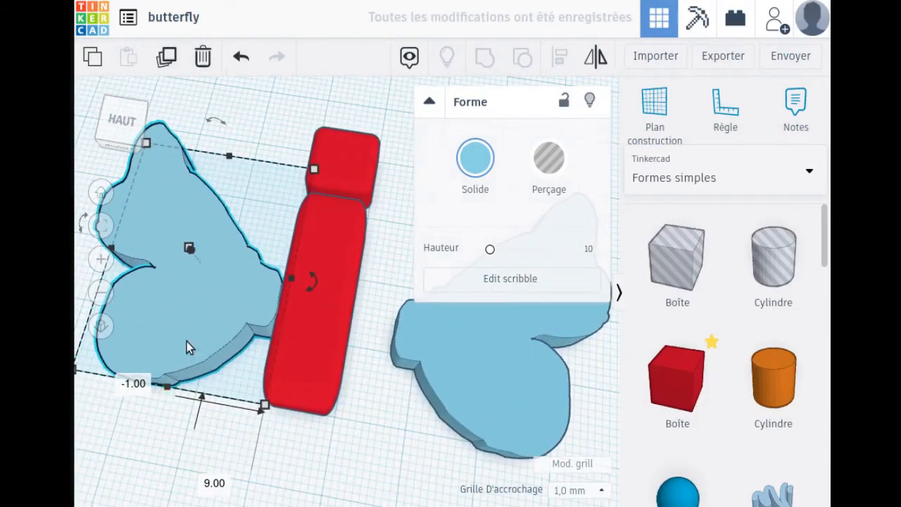
Move the left wing 4 mm into the red body bar, and the right wing 10.49 mm toward it and 1 mm toward the head.
drag(204, 287, 229, 288)
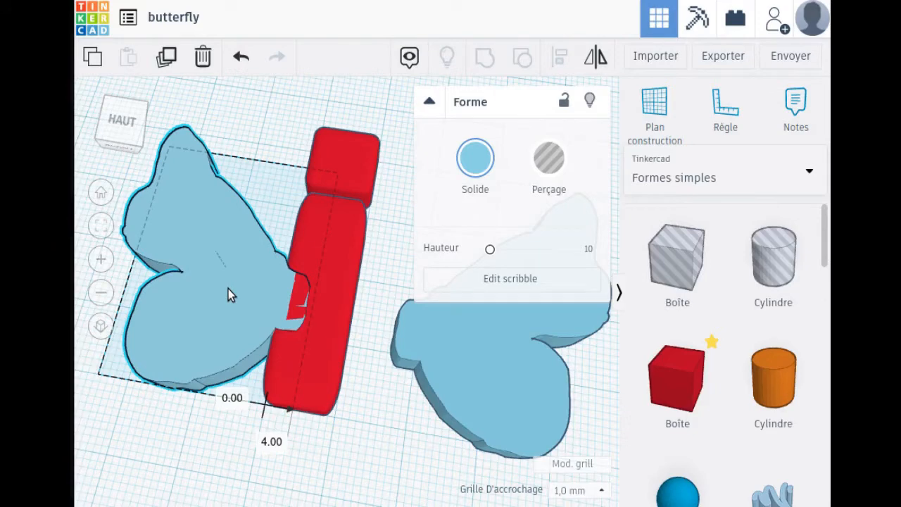
drag(228, 295, 228, 295)
click(475, 352)
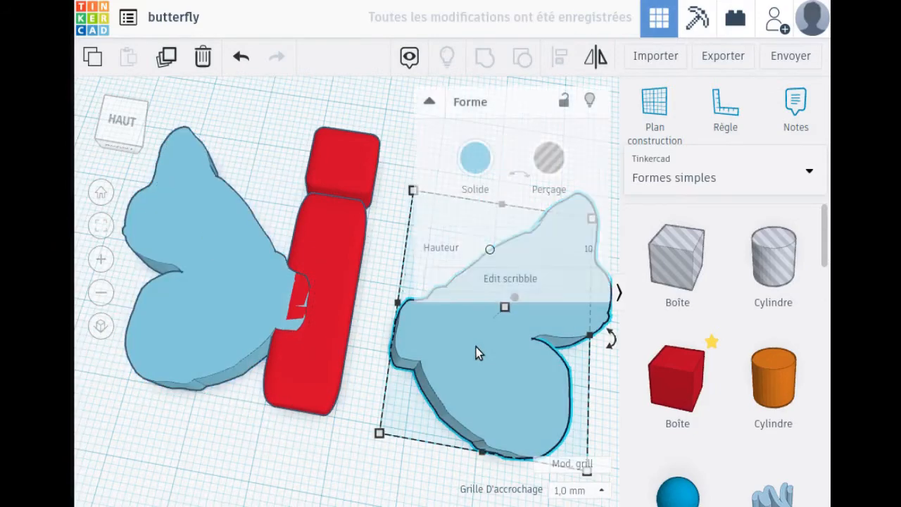
drag(478, 347, 399, 333)
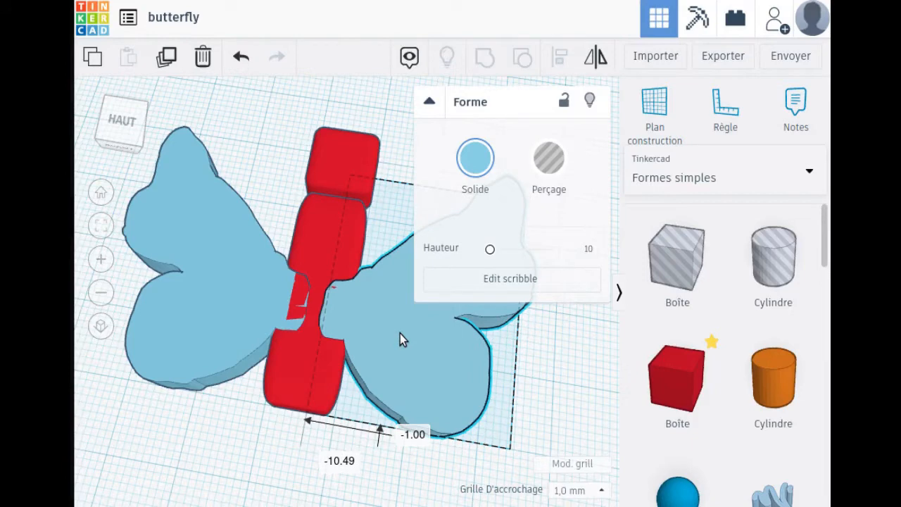
drag(400, 333, 391, 336)
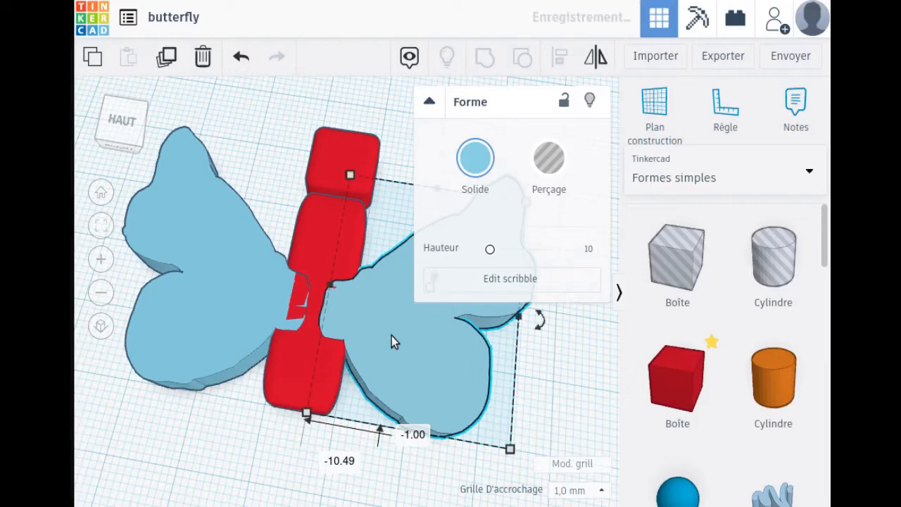
click(231, 300)
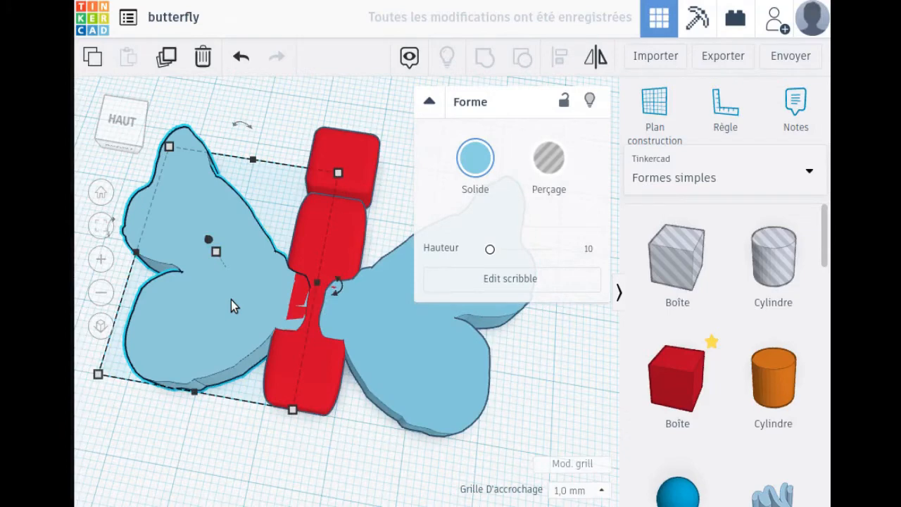
click(404, 374)
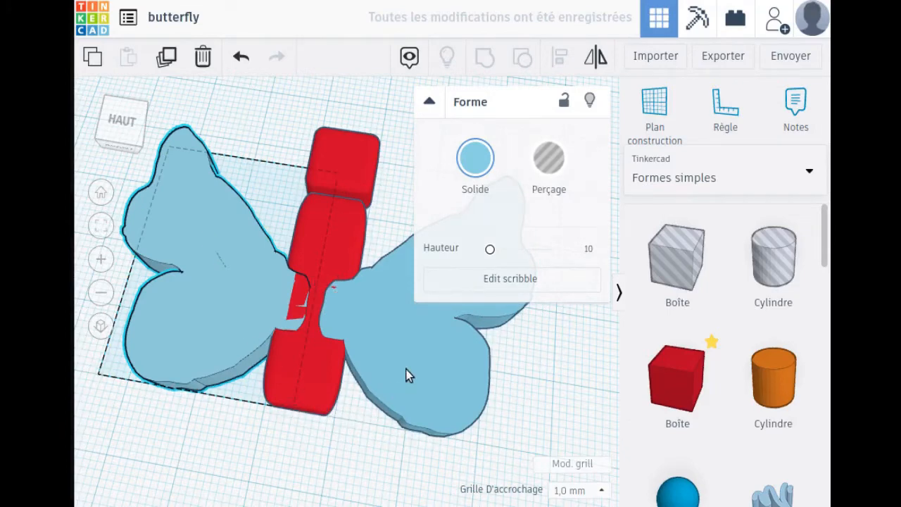
click(171, 324)
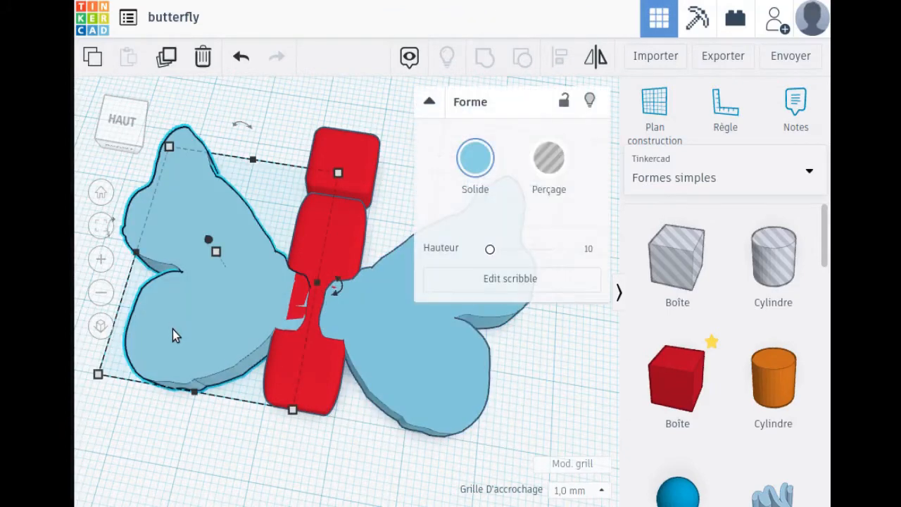
click(263, 444)
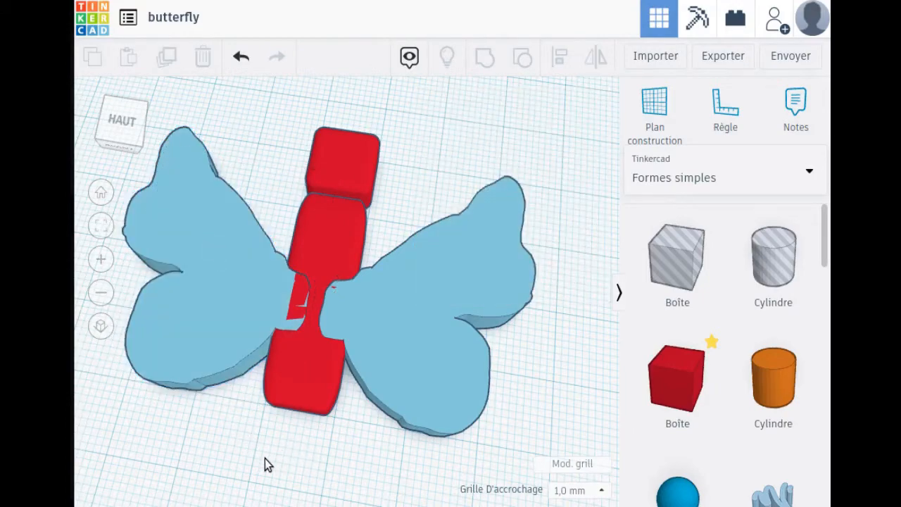
Move the red head box 2 mm into the end of the body bar so the two overlap.
right_drag(257, 453, 436, 415)
drag(183, 326, 197, 330)
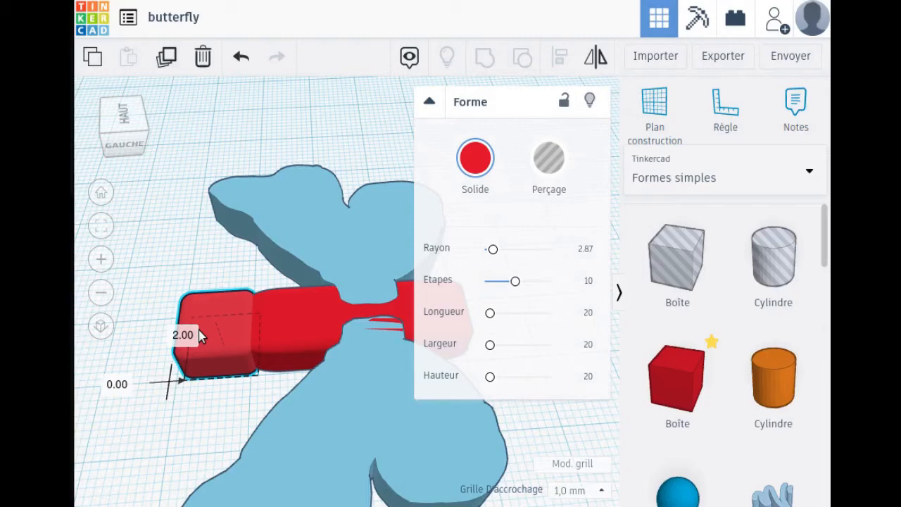
drag(200, 336, 201, 338)
right_drag(135, 402, 222, 419)
click(222, 419)
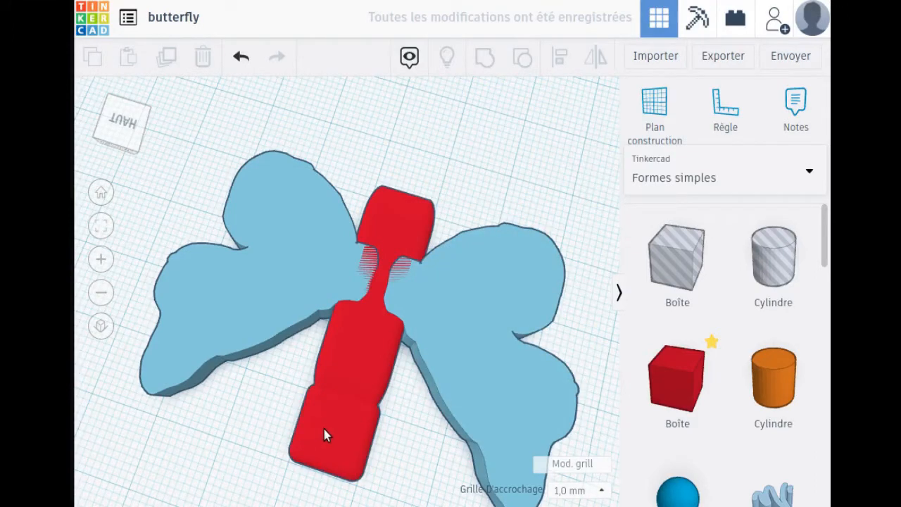
right_drag(398, 462, 171, 479)
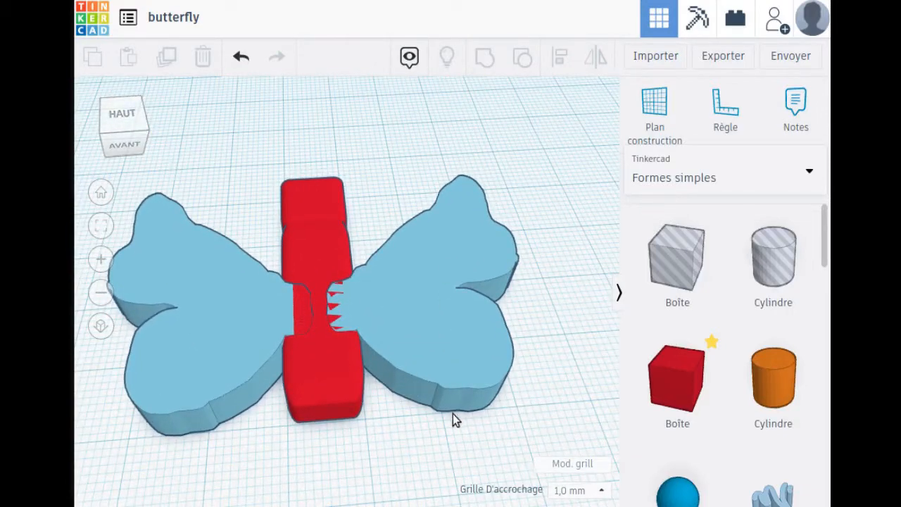
Select both wings, the body bar and the head box and group them into one butterfly shape.
drag(247, 169, 403, 428)
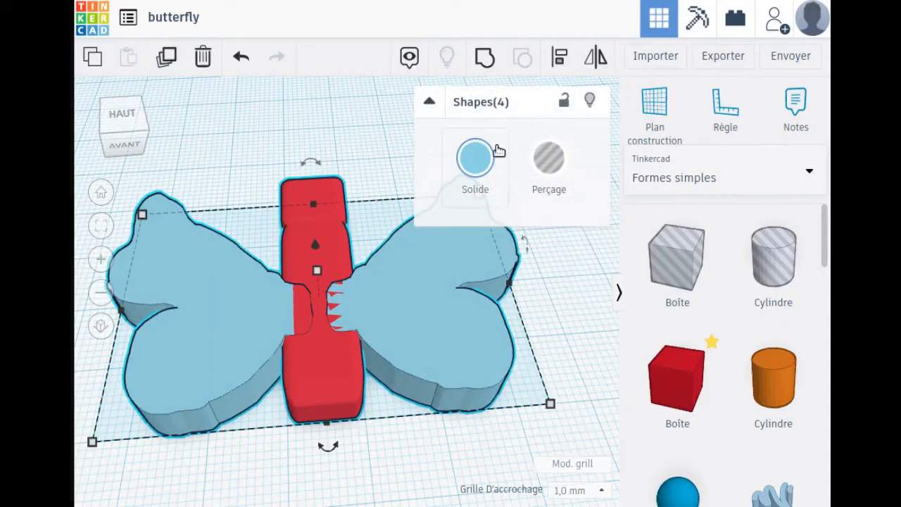
click(486, 62)
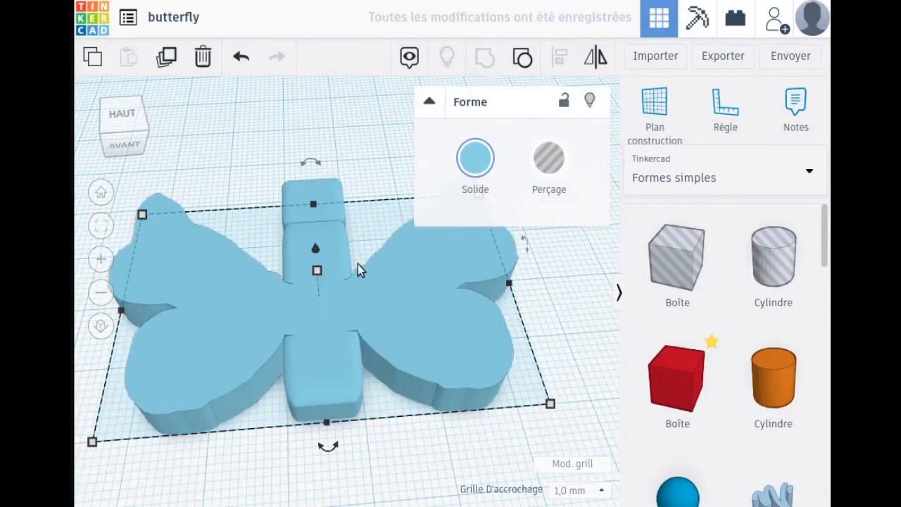
click(238, 162)
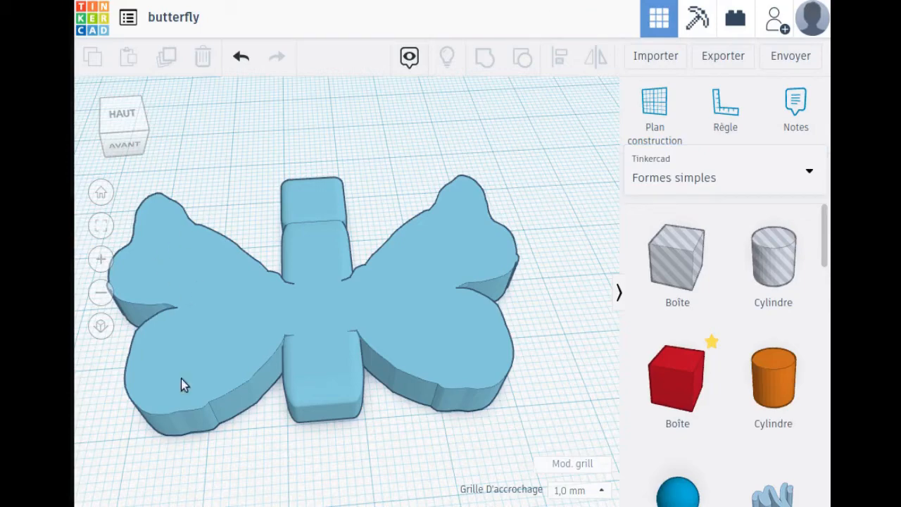
Add a cylinder hole and move it 26 mm left and 17 mm back, clear of the butterfly behind its head.
drag(774, 271, 386, 171)
scroll(394, 203, up, 2)
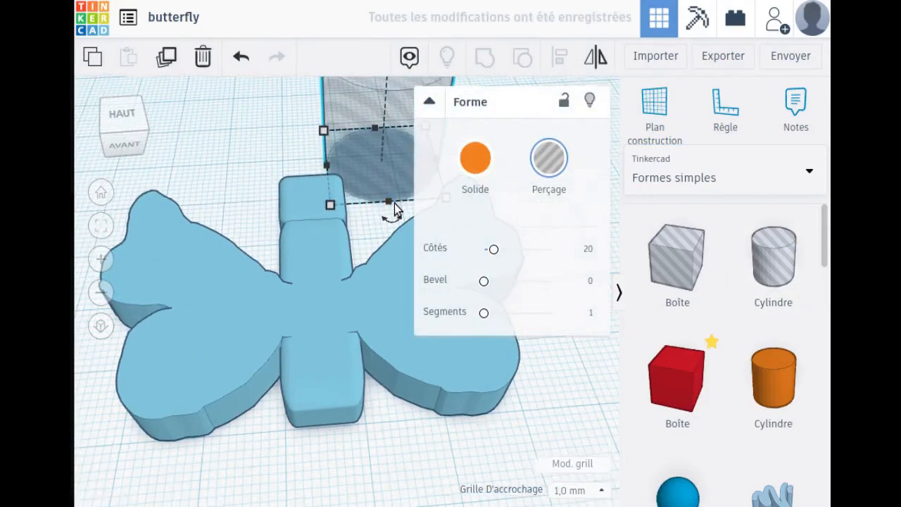
scroll(397, 204, down, 3)
scroll(399, 204, down, 4)
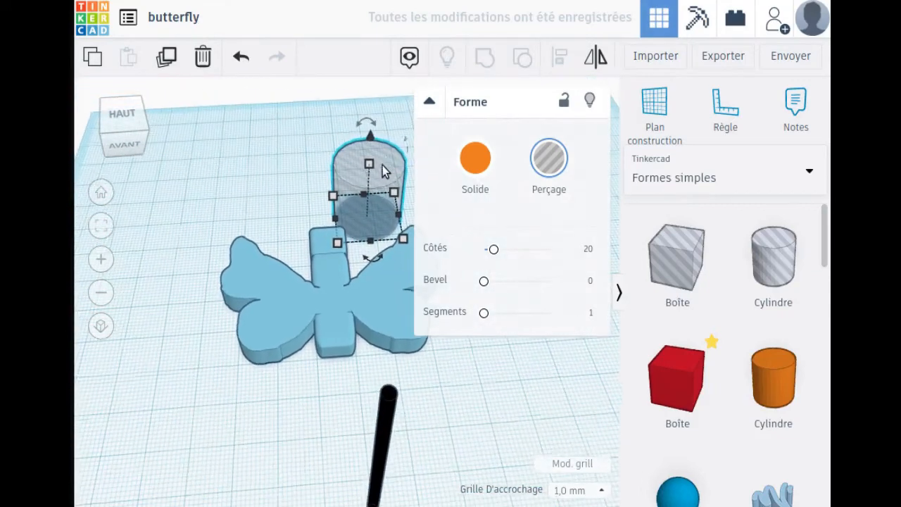
drag(379, 171, 284, 141)
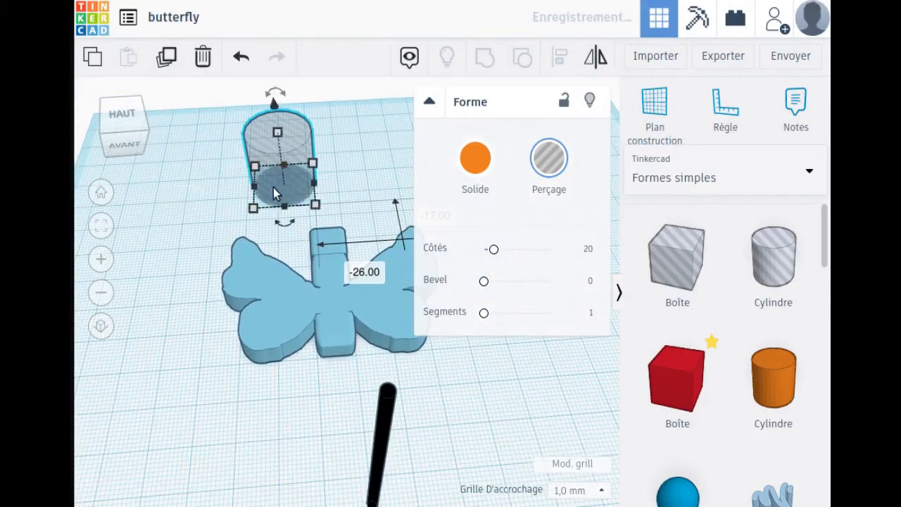
Shrink the base of the new cylinder hole to 10 by 10 mm.
drag(264, 201, 285, 181)
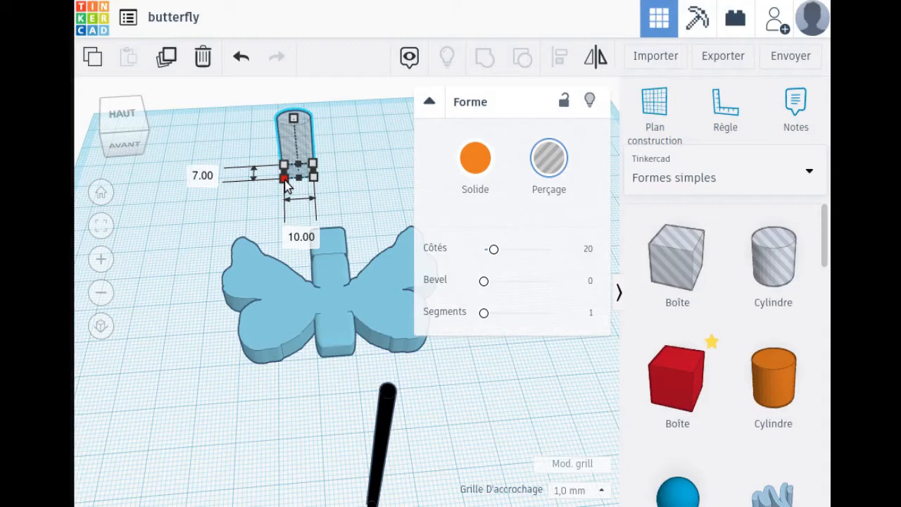
drag(287, 185, 286, 192)
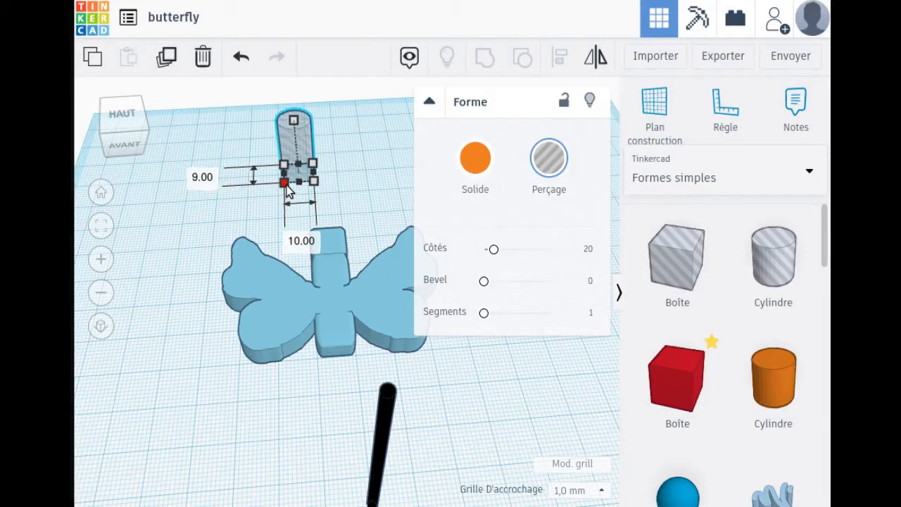
drag(286, 191, 286, 191)
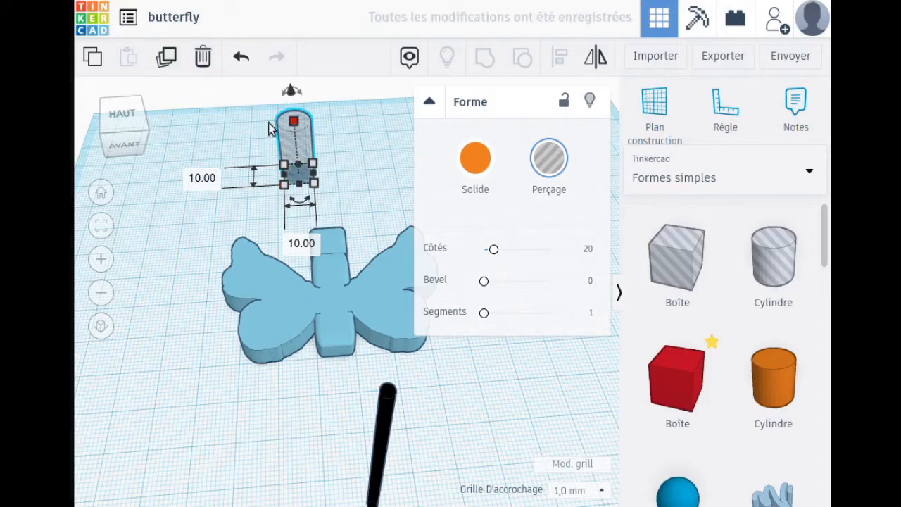
Duplicate the 10 mm cylinder hole in place five times.
click(171, 59)
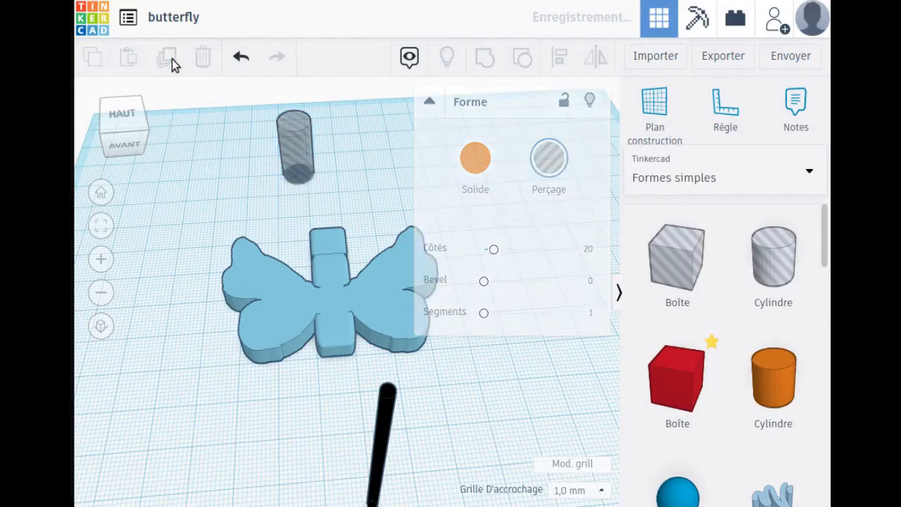
click(172, 59)
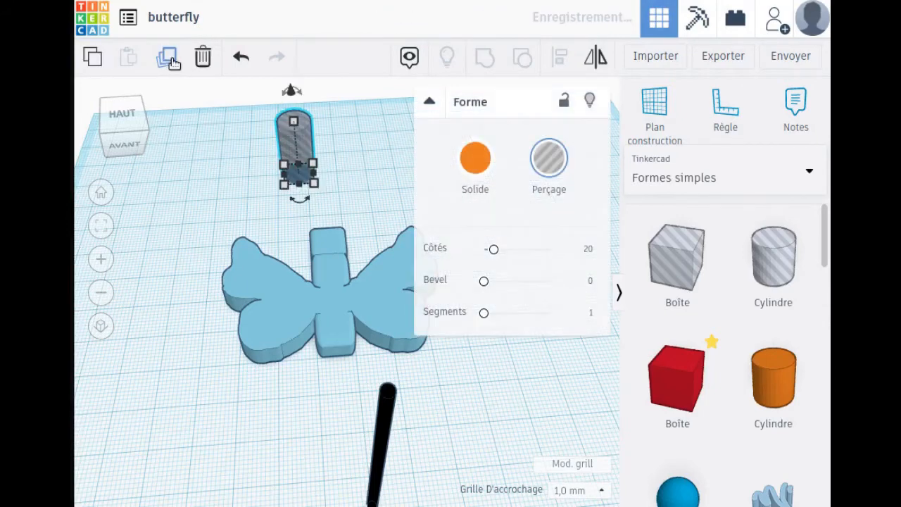
click(172, 59)
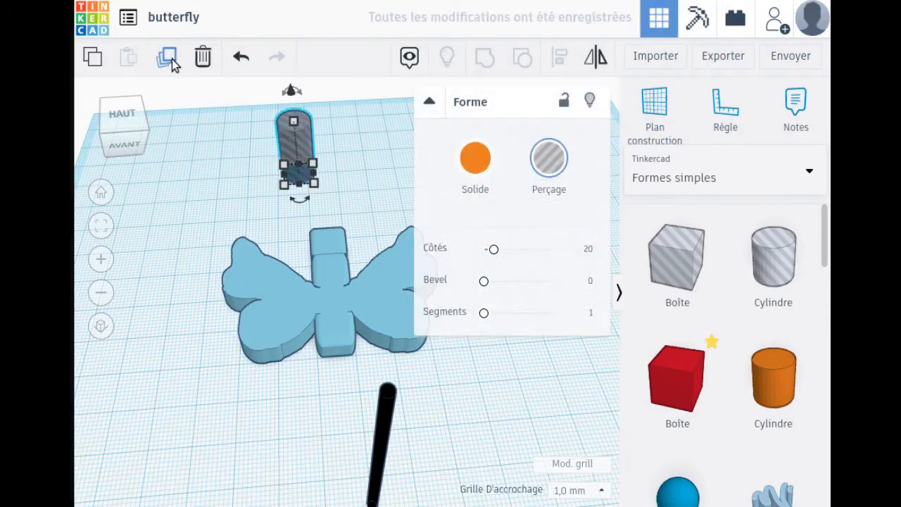
click(172, 59)
click(171, 59)
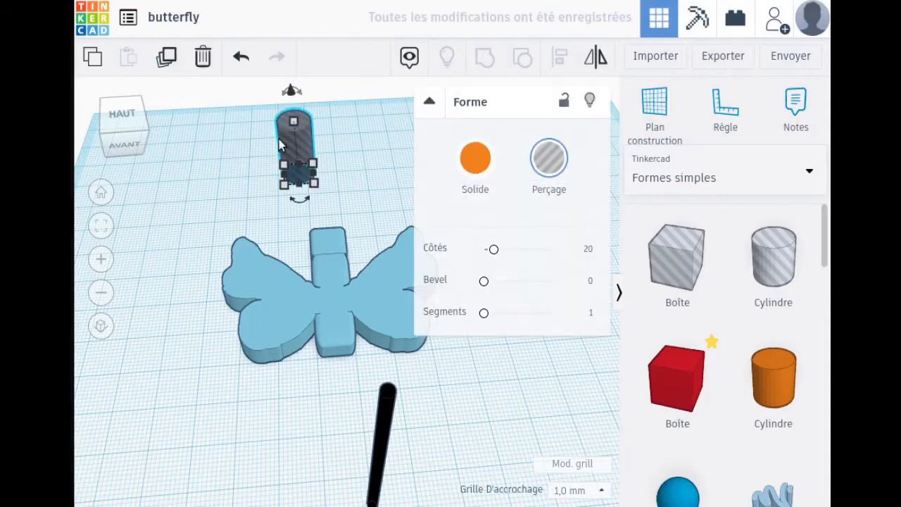
Move one of the stacked cylinder holes 63 mm forward and 9 mm left onto the left wing's lower lobe.
drag(299, 143, 270, 325)
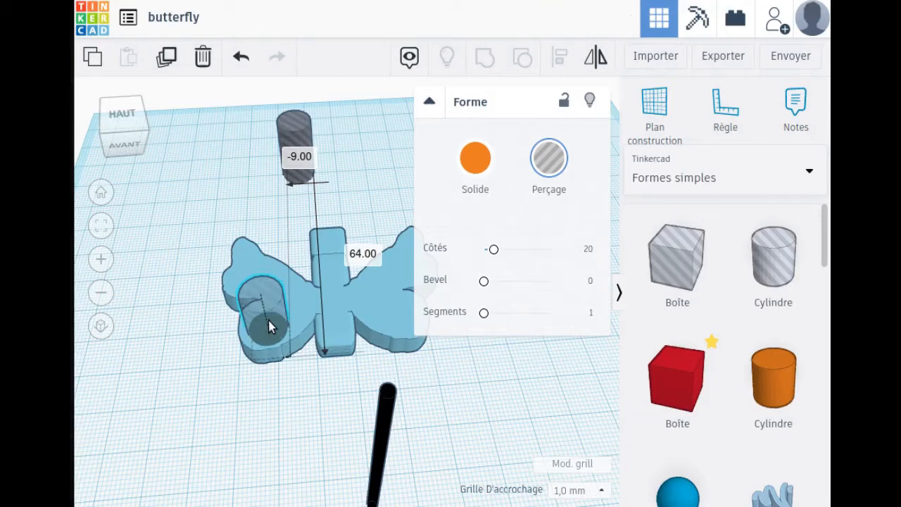
drag(268, 317, 267, 318)
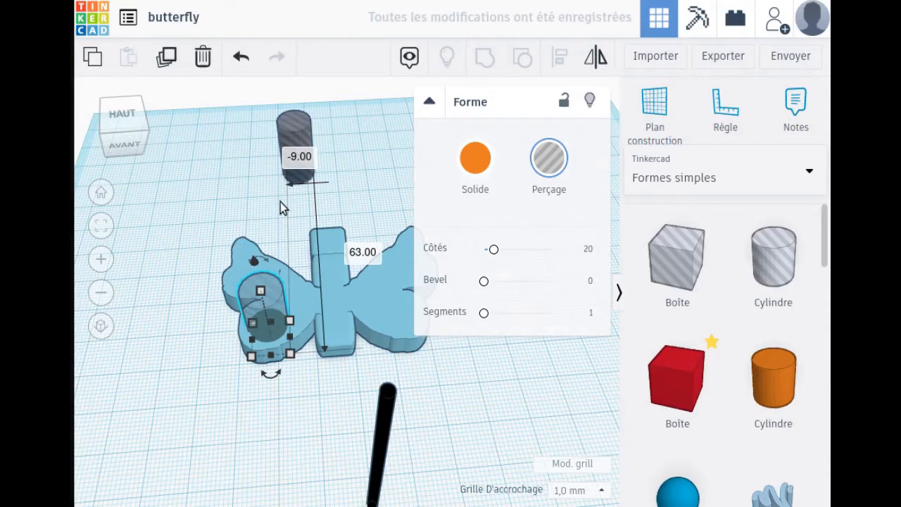
right_drag(327, 418, 288, 387)
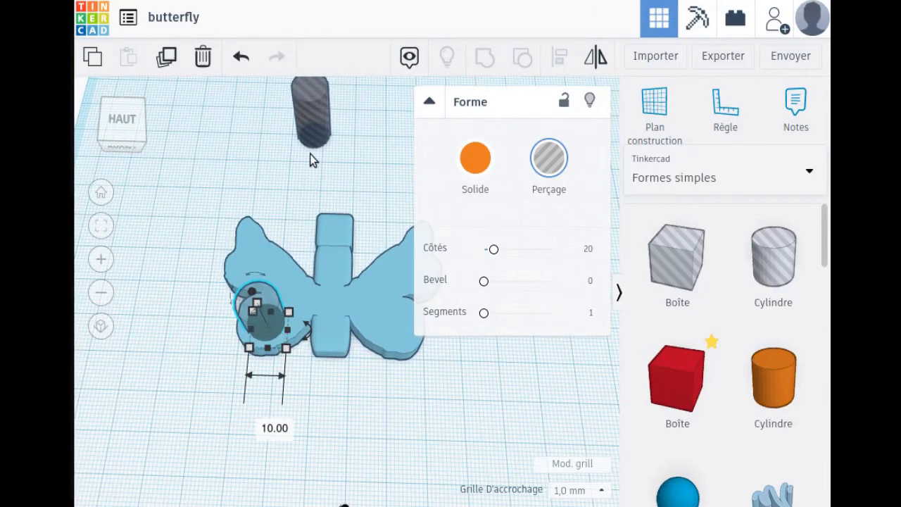
Move a second cylinder hole onto the left wing's upper lobe and a third, shrunk to about 6 mm, onto that wing near the body.
drag(315, 112, 255, 272)
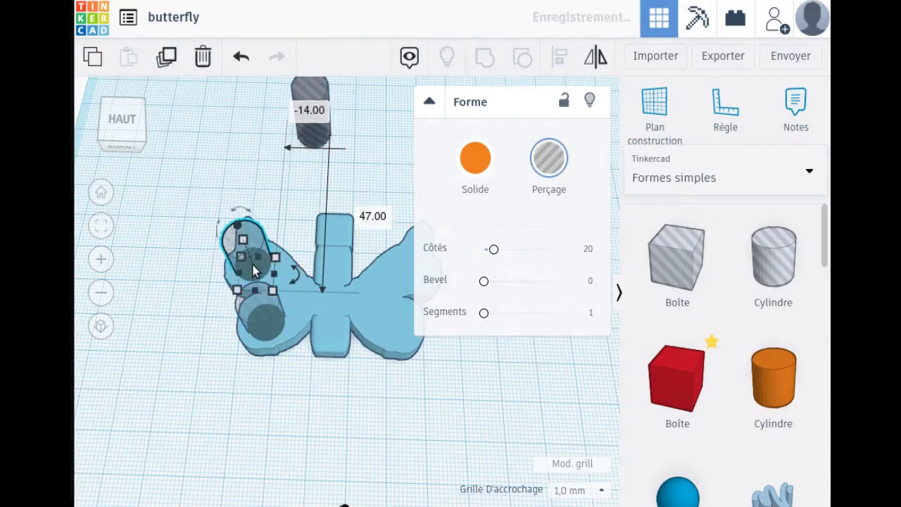
drag(317, 131, 295, 285)
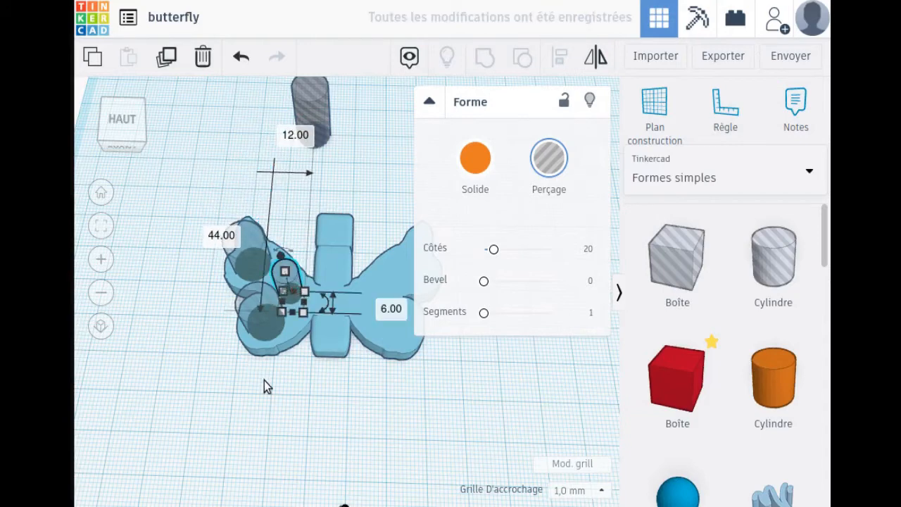
click(293, 407)
Move one cylinder hole 63 mm forward and 25 mm right onto the right wing's lower lobe, and another, shrunk, onto that wing near the body.
drag(308, 120, 404, 334)
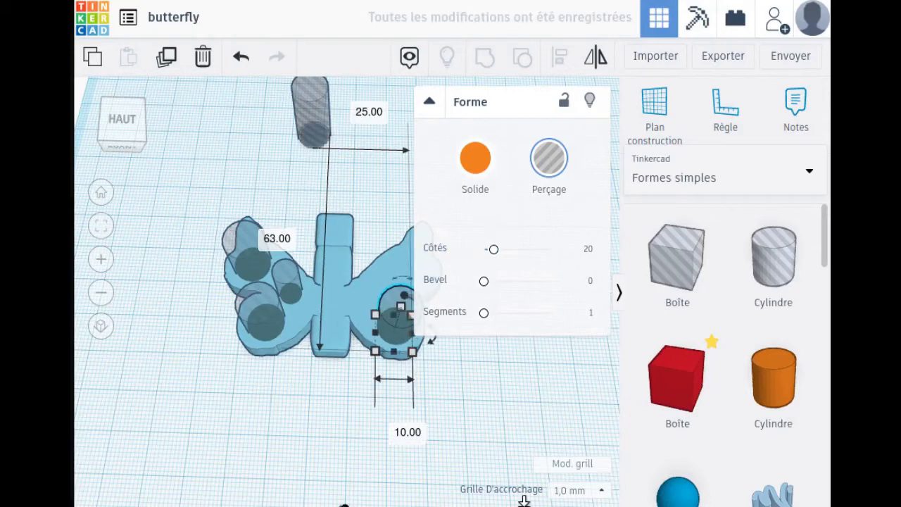
click(460, 388)
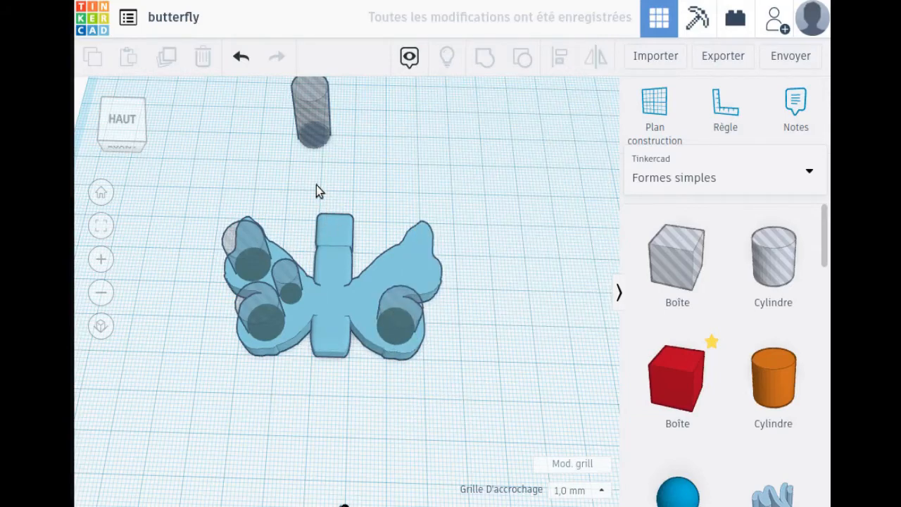
alt+drag(315, 116, 373, 294)
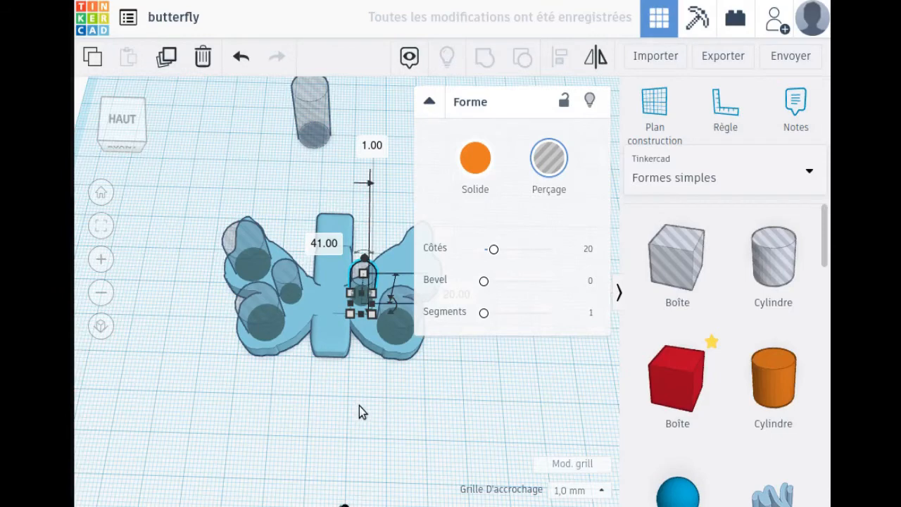
scroll(361, 406, up, 3)
scroll(364, 412, down, 2)
drag(363, 418, 294, 400)
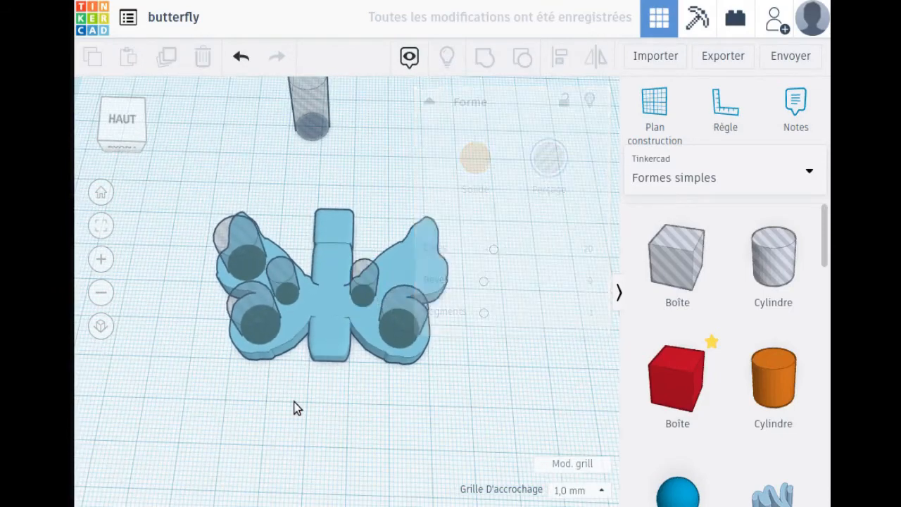
Move the last cylinder hole 45 mm forward and 29 mm right onto the right wing's upper lobe.
click(321, 303)
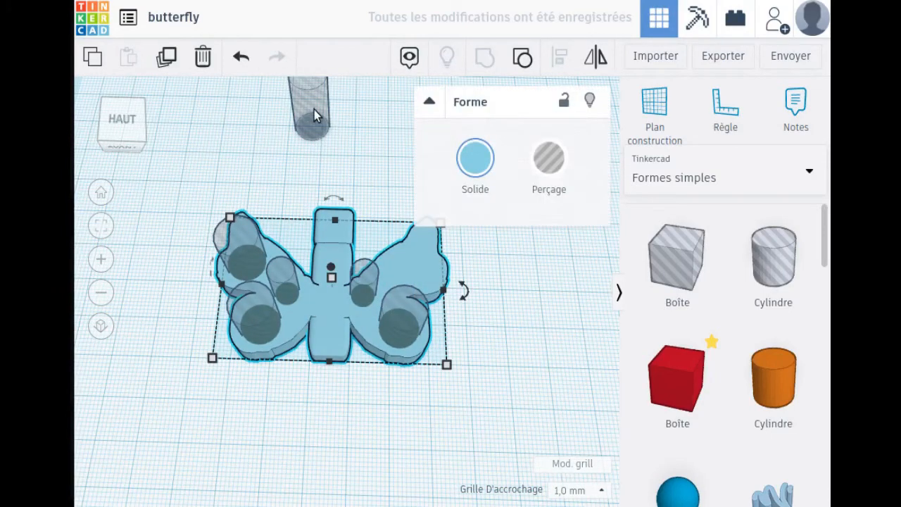
drag(314, 113, 423, 272)
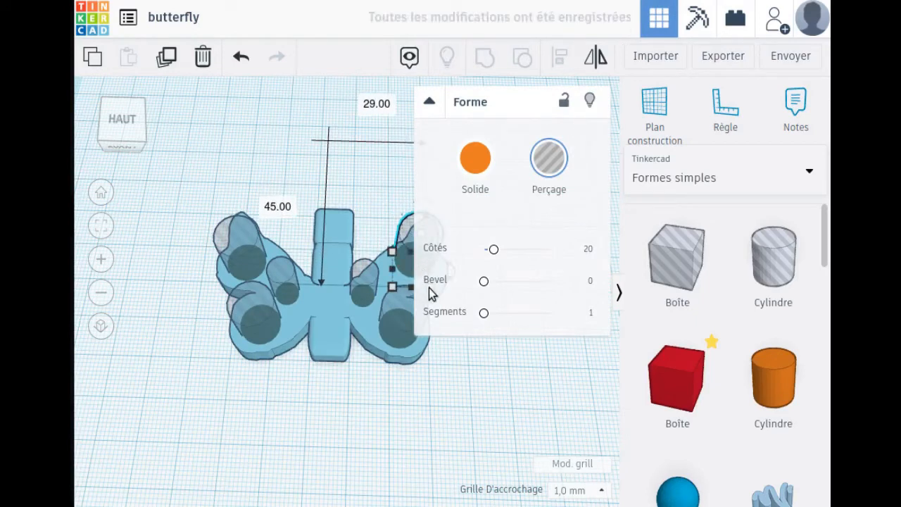
Shift the right wing's small cylinder hole by 1 mm in both directions, and move the left wing's small hole closer to the body.
click(361, 374)
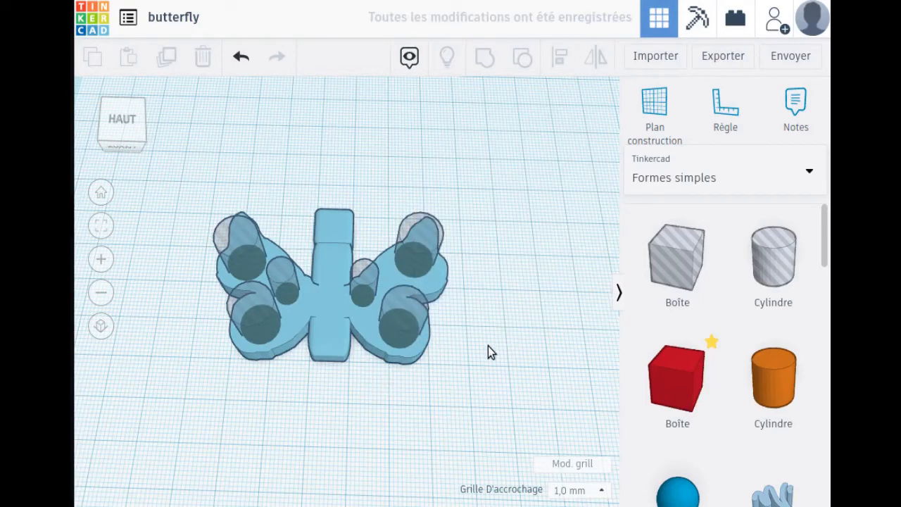
right_drag(488, 345, 485, 363)
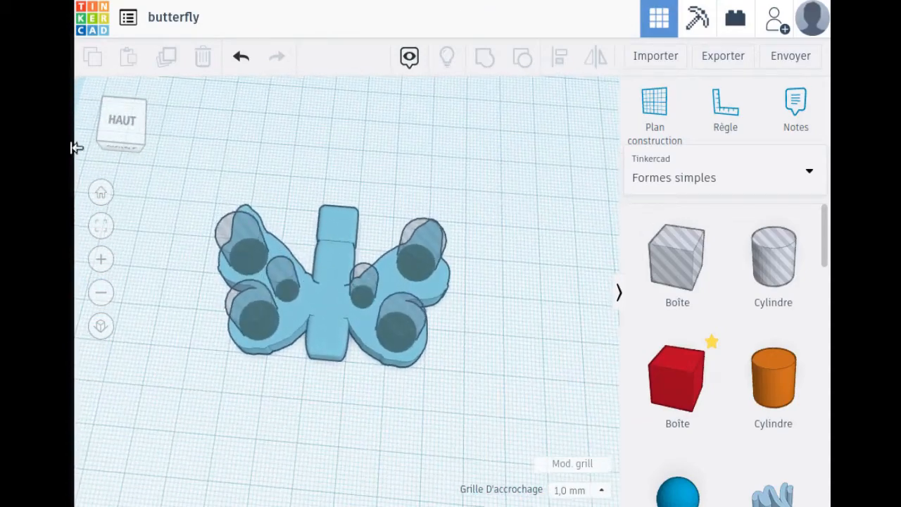
click(100, 225)
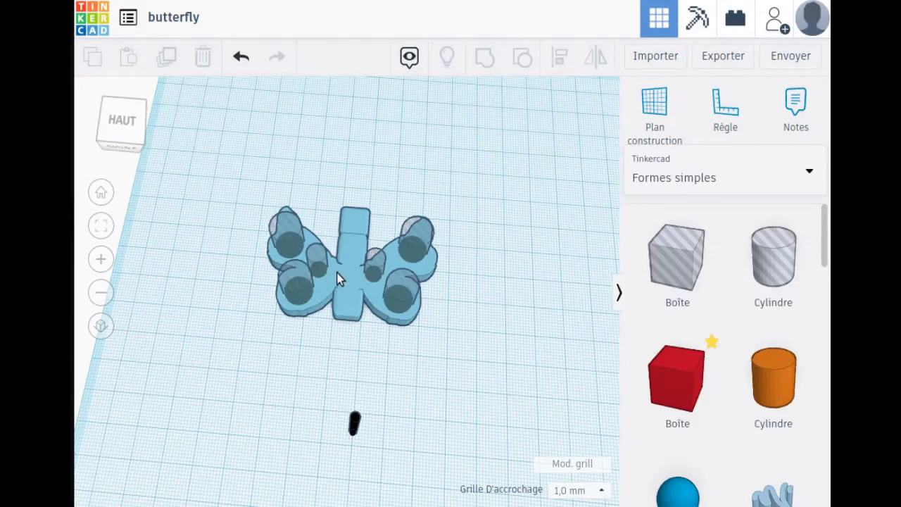
click(341, 284)
click(102, 227)
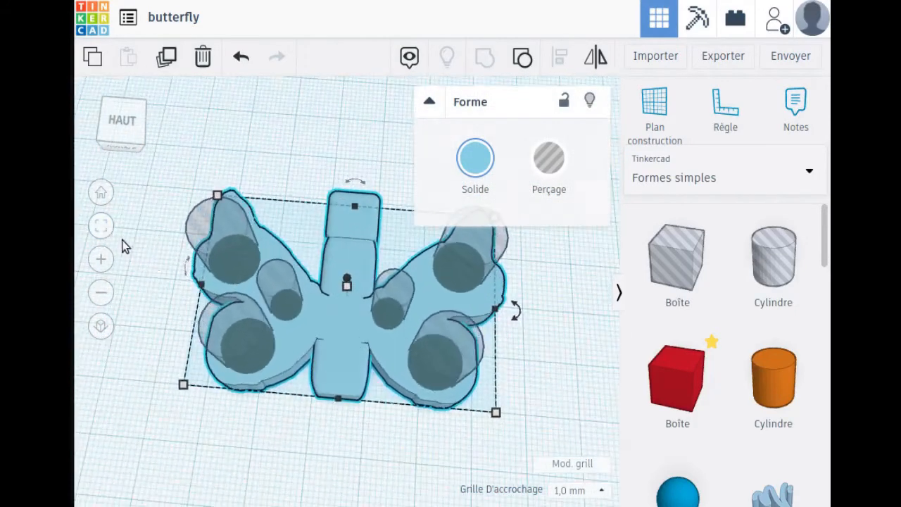
scroll(359, 342, down, 2)
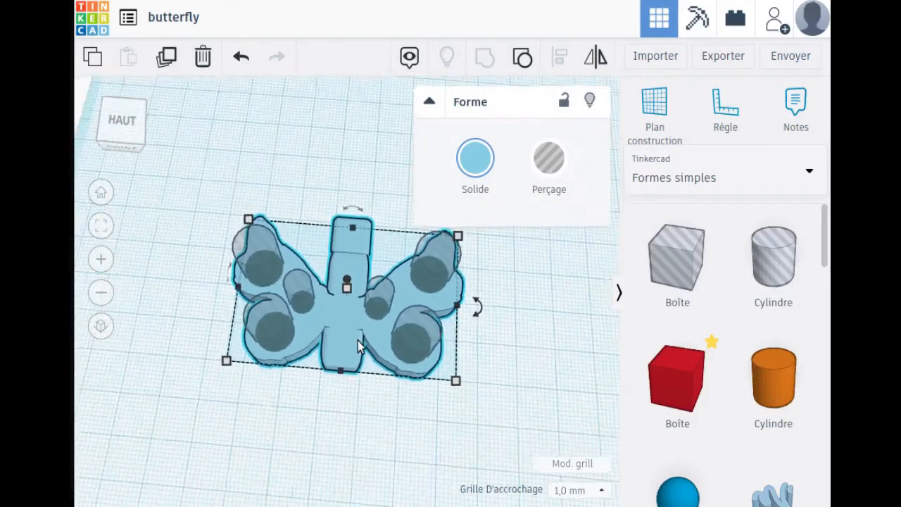
scroll(361, 345, up, 4)
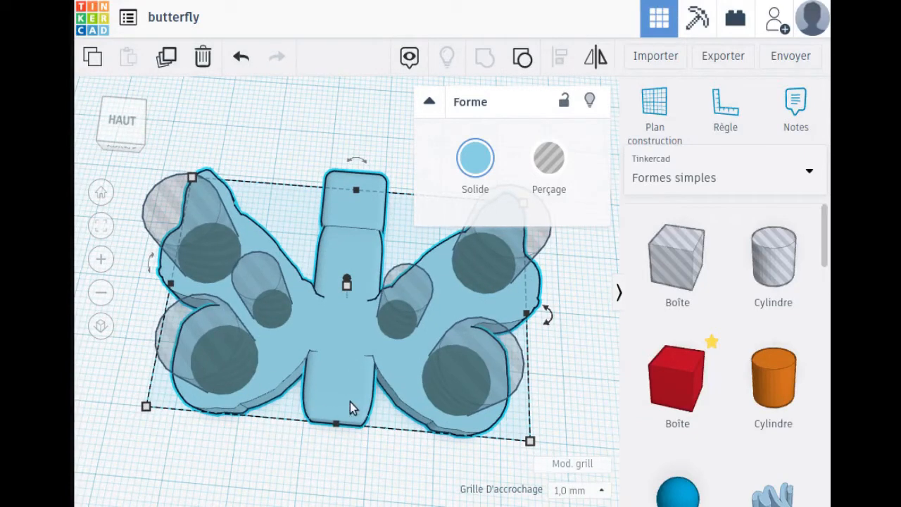
click(427, 307)
drag(378, 351, 352, 325)
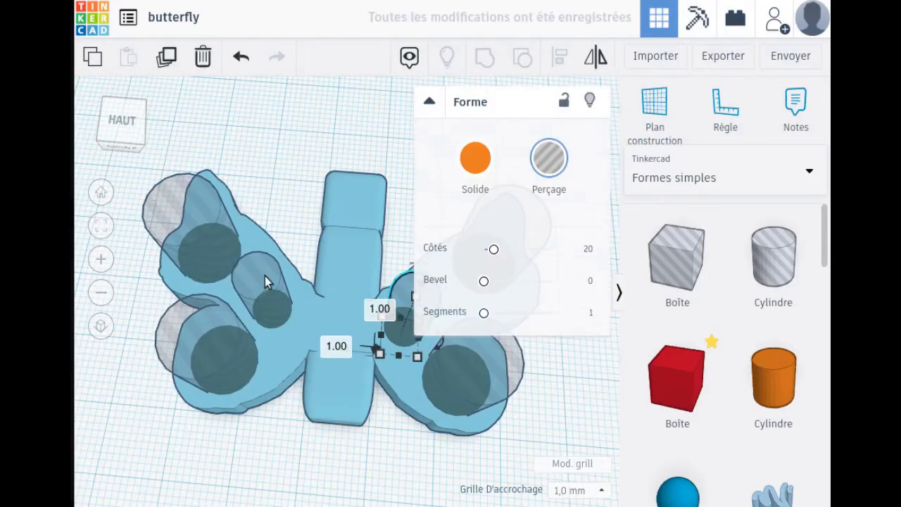
drag(265, 277, 281, 289)
click(404, 310)
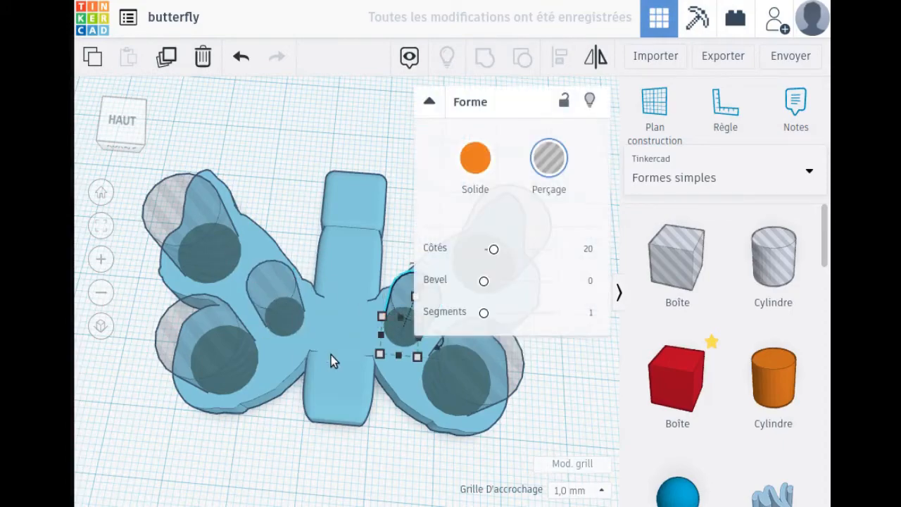
Shift the cylinder hole on the right wing's upper lobe slightly toward the lower lobe.
right_drag(359, 378, 413, 374)
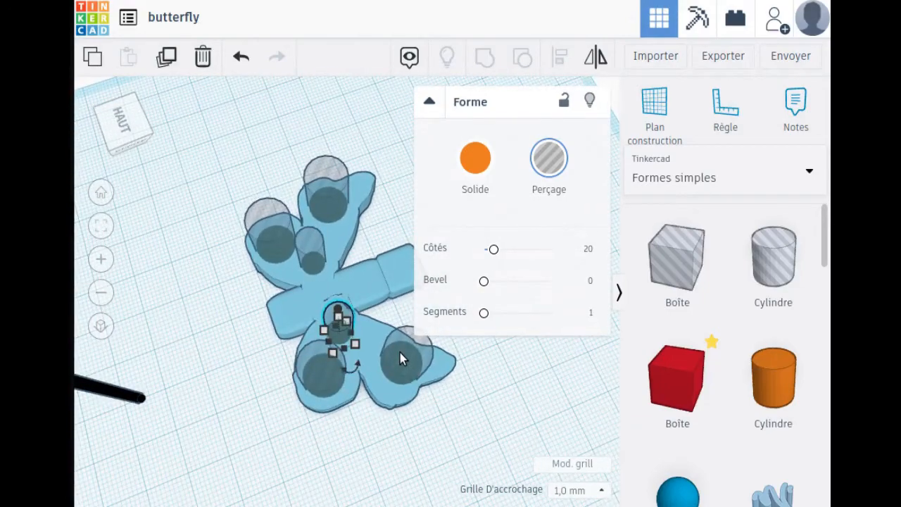
mouse_move(399, 353)
mouse_down()
mouse_move(395, 373)
mouse_move(392, 361)
mouse_up()
right_drag(247, 416, 334, 362)
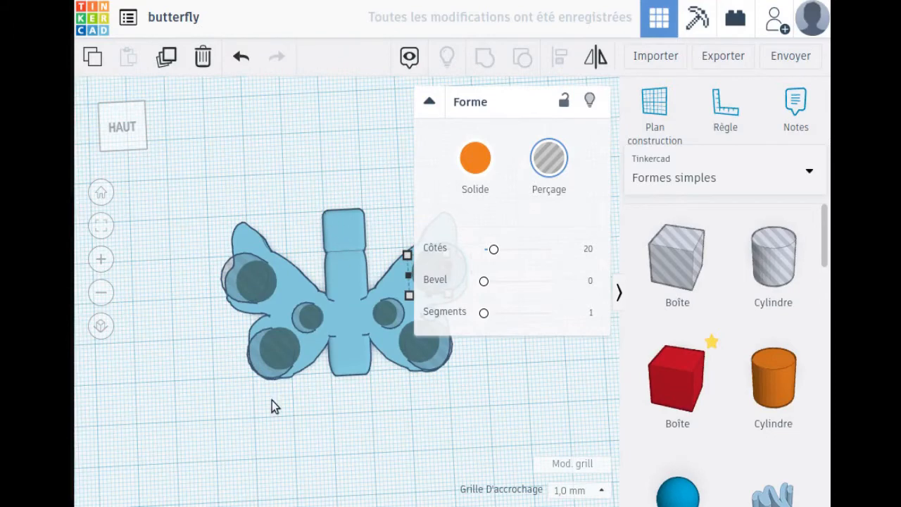
scroll(408, 407, down, 5)
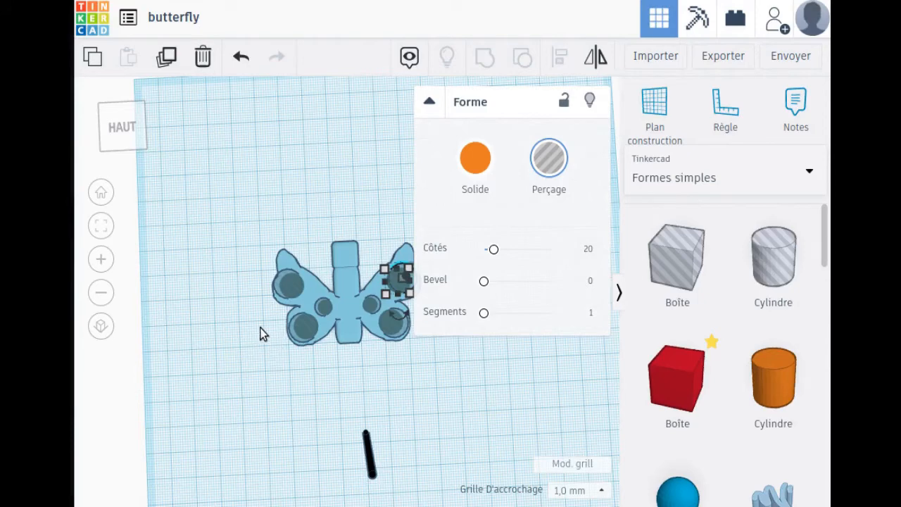
scroll(297, 370, down, 3)
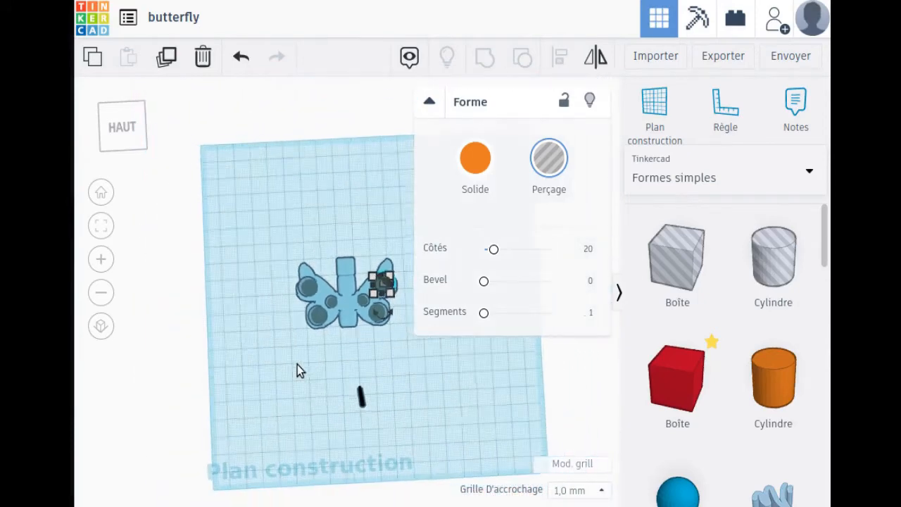
scroll(297, 371, up, 3)
scroll(297, 364, up, 5)
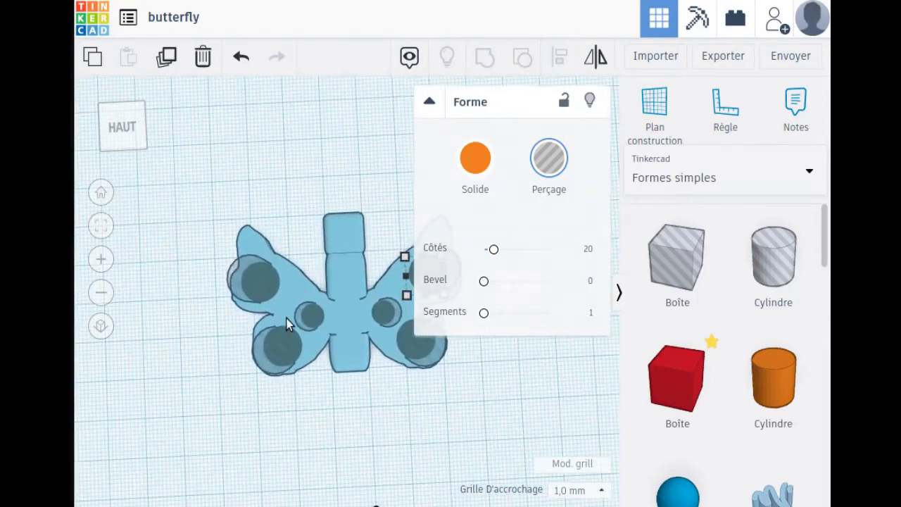
scroll(254, 327, up, 2)
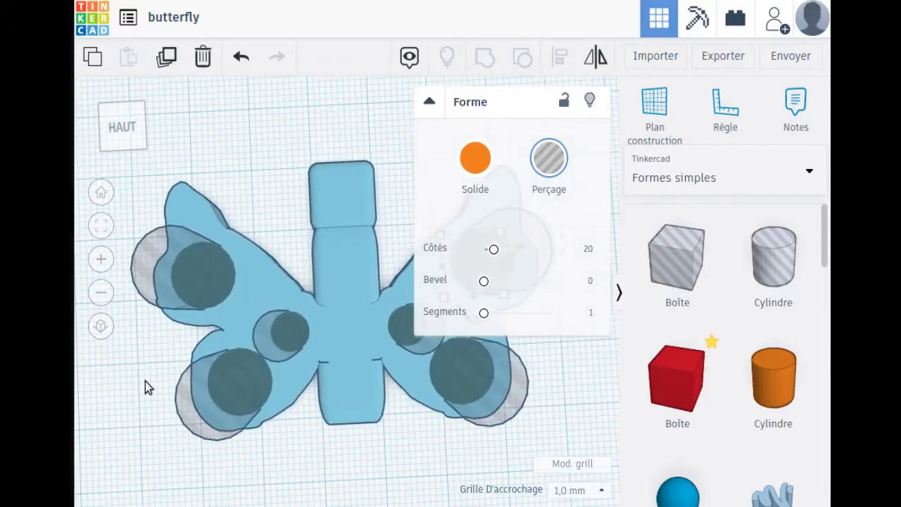
right_drag(173, 446, 199, 408)
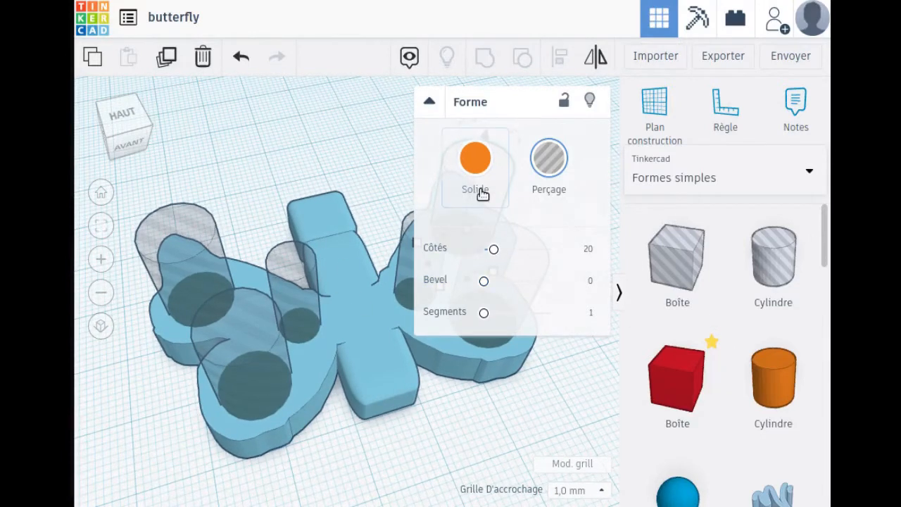
click(394, 259)
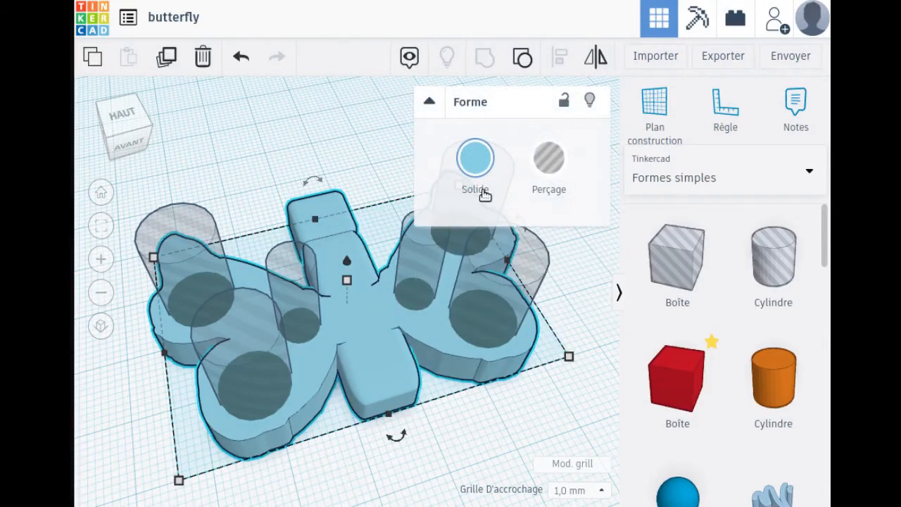
click(550, 163)
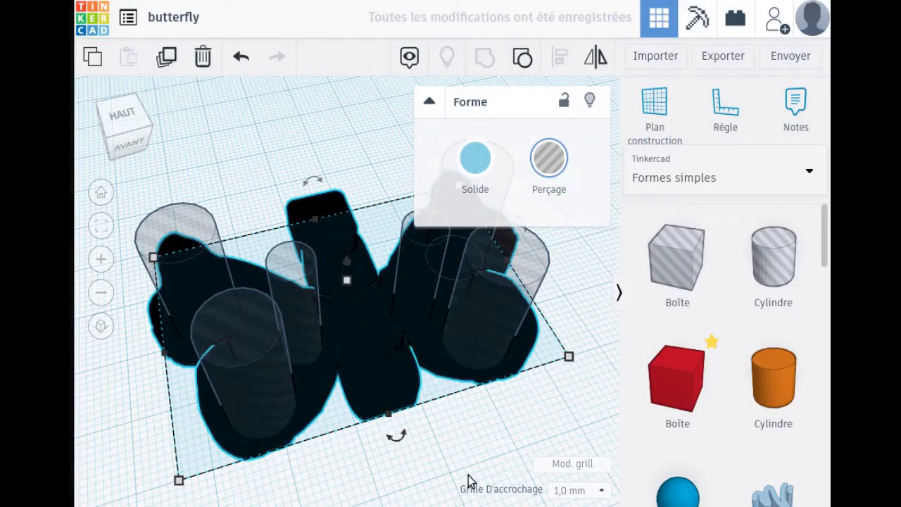
click(463, 440)
right_drag(468, 424, 308, 291)
scroll(309, 296, up, 8)
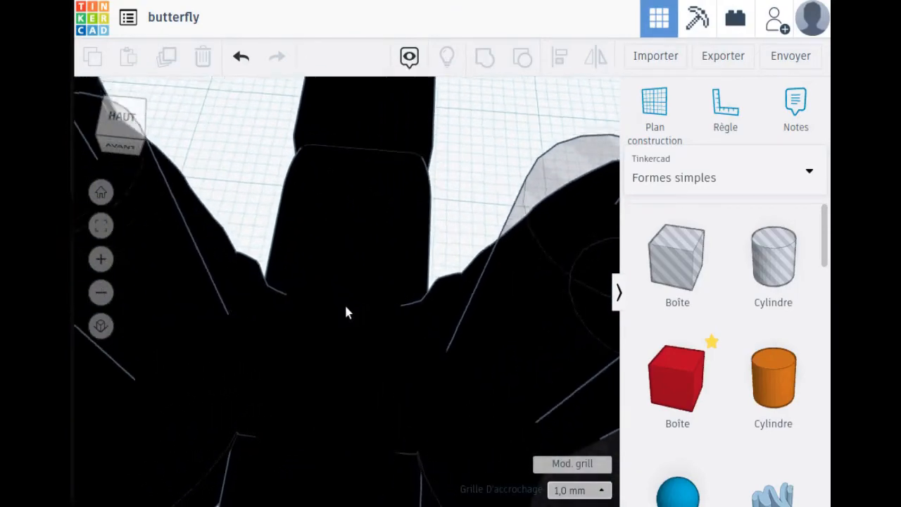
right_drag(370, 378, 261, 278)
scroll(371, 314, down, 8)
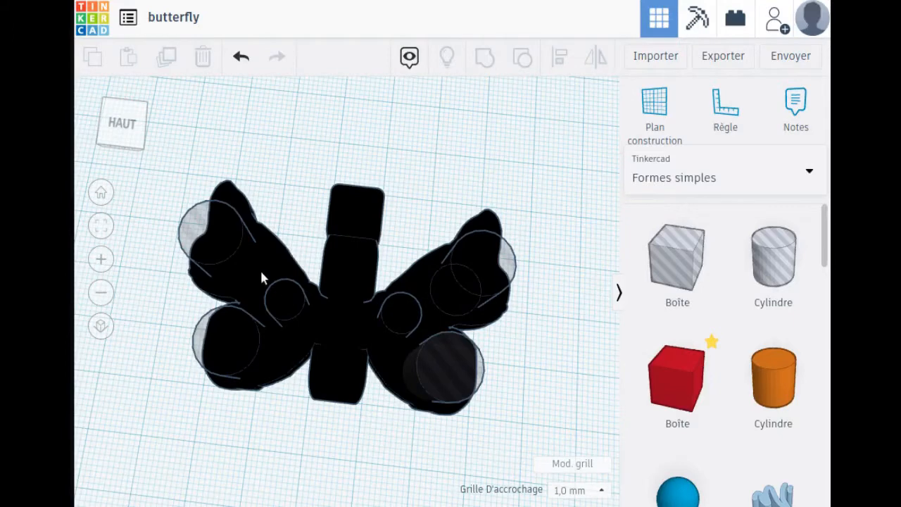
click(354, 216)
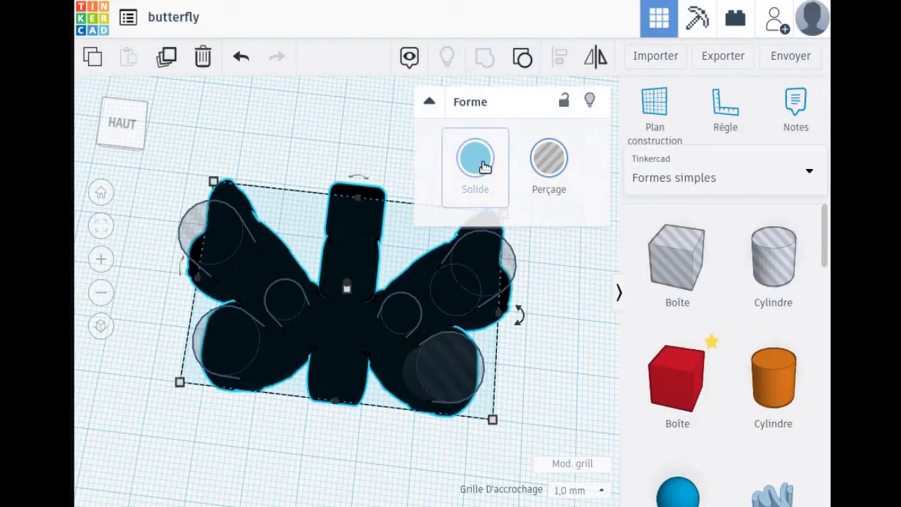
click(476, 164)
click(343, 163)
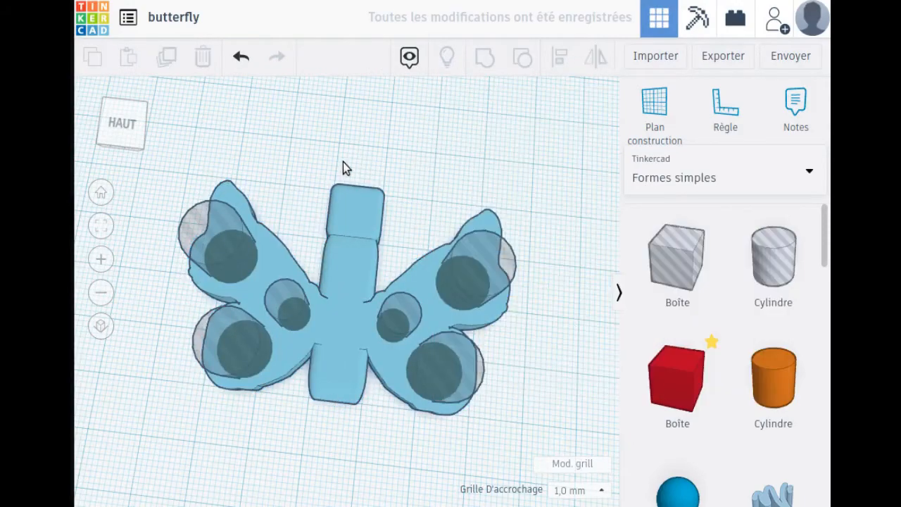
Group the butterfly with its six cylinder holes to cut them through the wings.
scroll(346, 162, down, 3)
drag(263, 190, 463, 441)
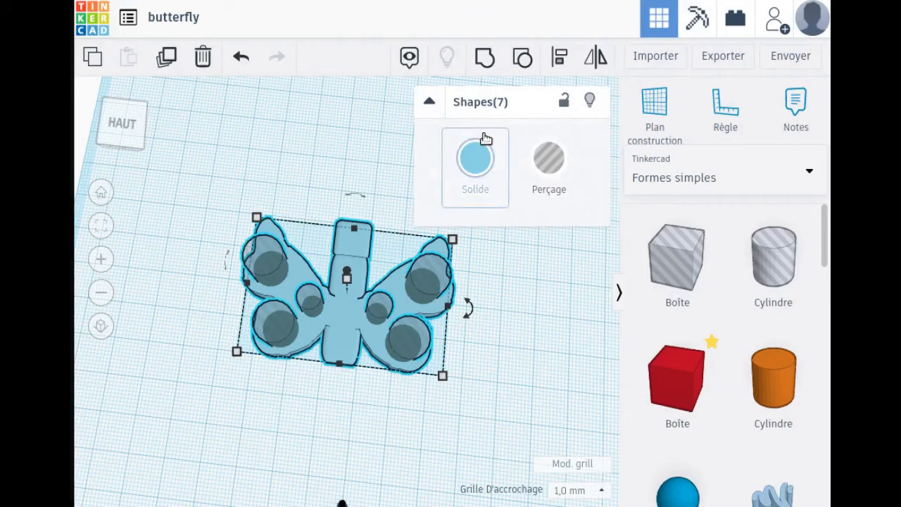
click(493, 59)
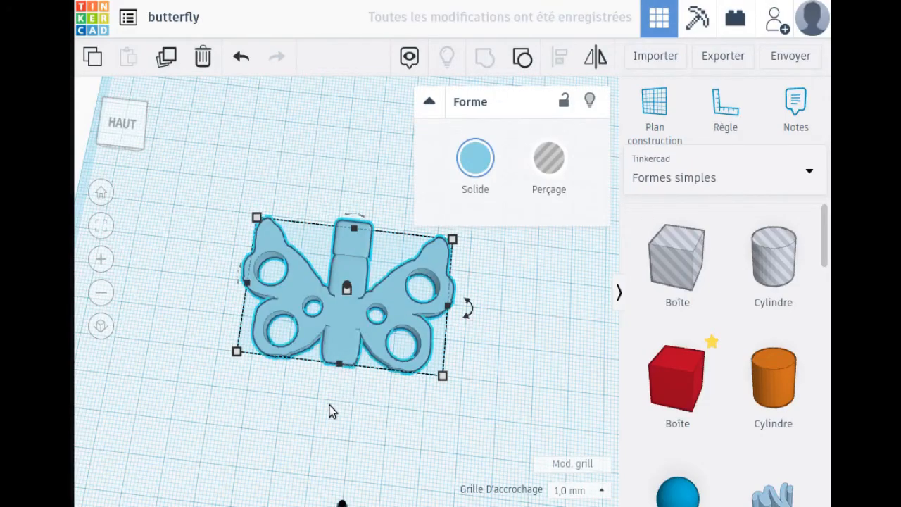
Move the thin cylinder hole about 82 mm along the body direction and 7 mm sideways, to just beyond the butterfly's head.
right_drag(330, 410, 438, 449)
drag(433, 436, 423, 415)
right_drag(424, 415, 535, 422)
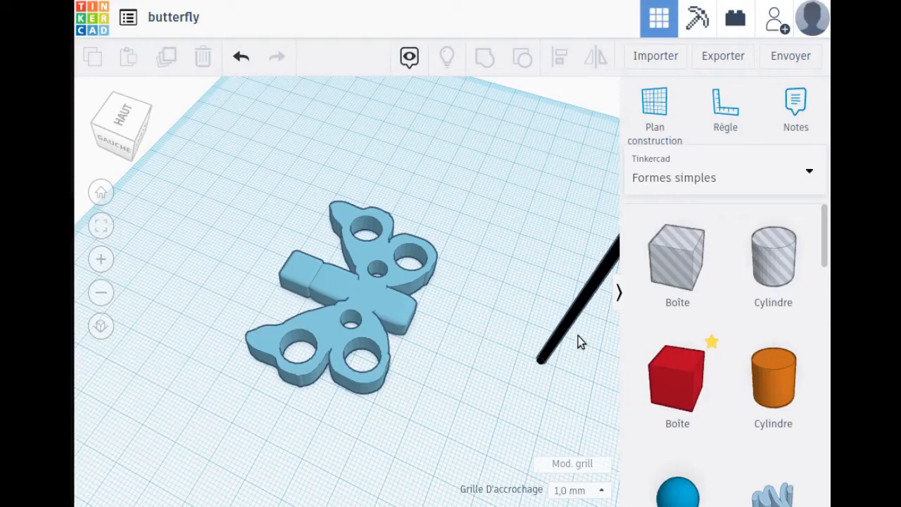
drag(566, 313, 254, 218)
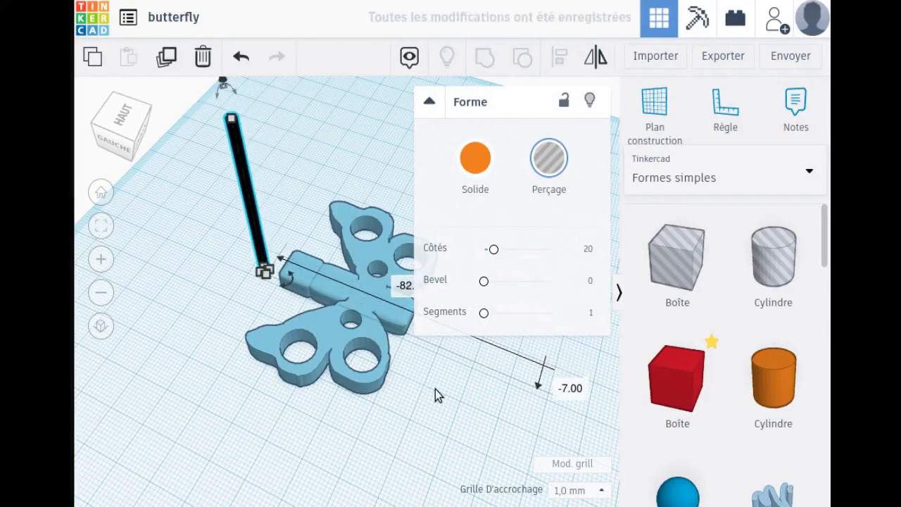
Raise the thin cylinder hole above the butterfly and shorten its height to less than half.
right_drag(434, 394, 370, 322)
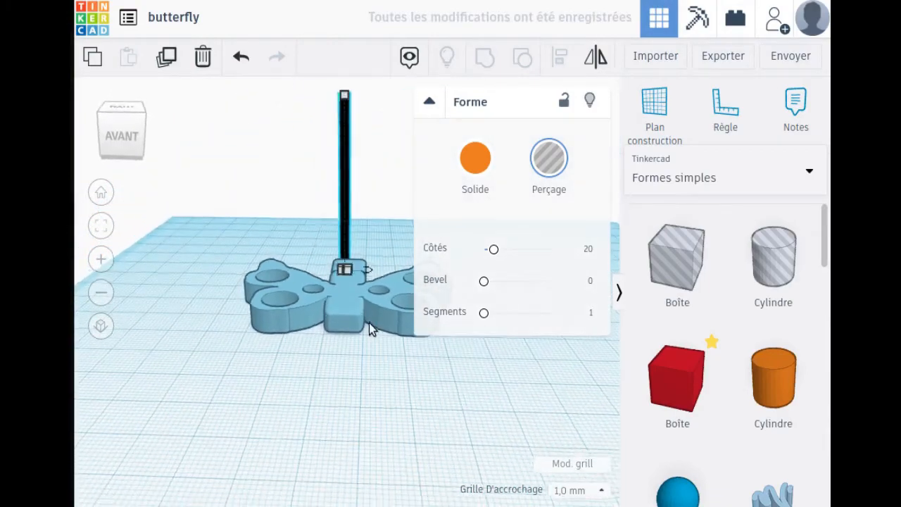
scroll(324, 186, up, 3)
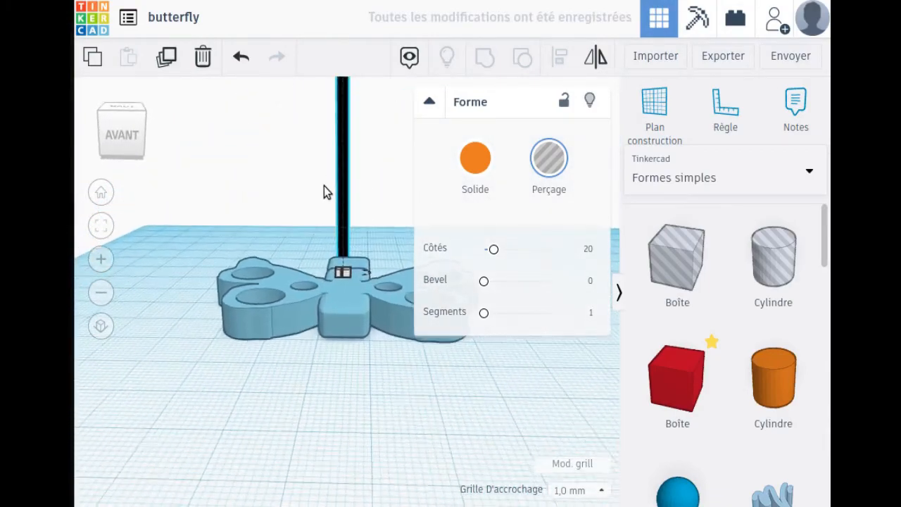
scroll(323, 186, down, 2)
scroll(324, 186, down, 2)
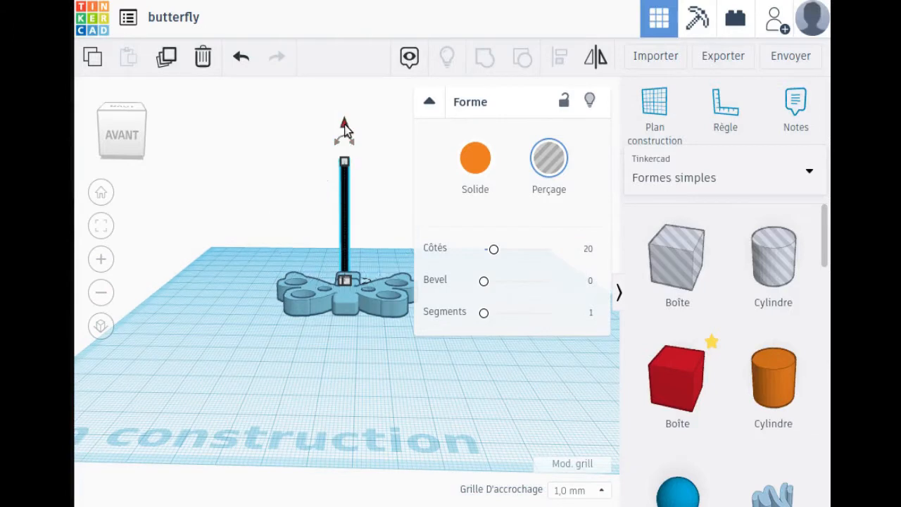
drag(344, 134, 351, 104)
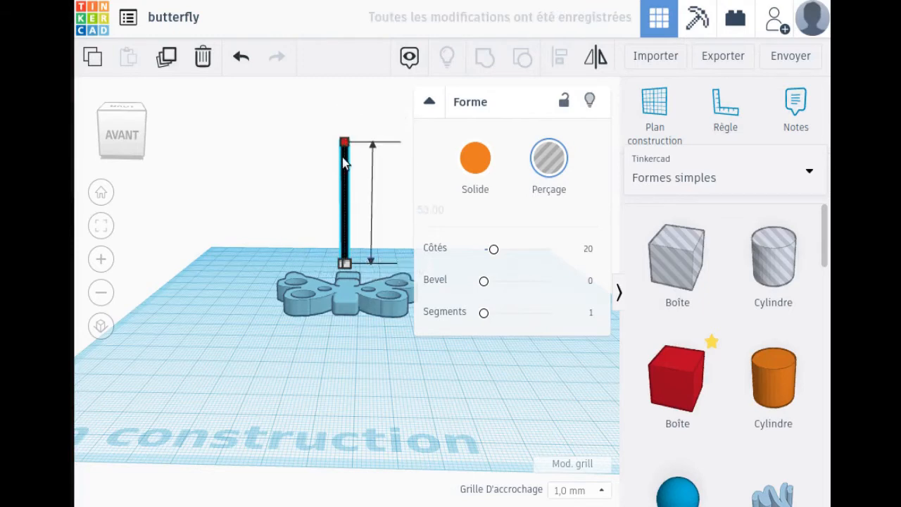
drag(343, 184, 347, 214)
Rotate the thin cylinder hole by 180° in the front plane.
scroll(316, 238, down, 3)
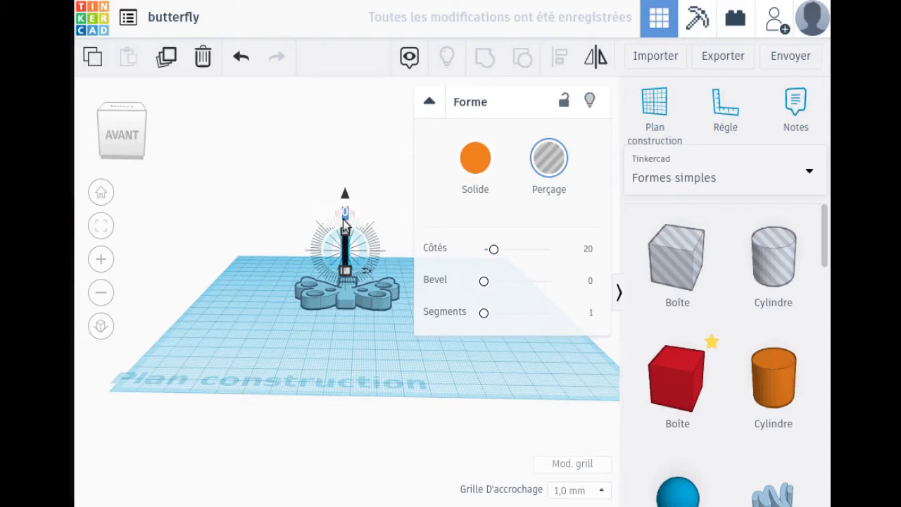
click(346, 214)
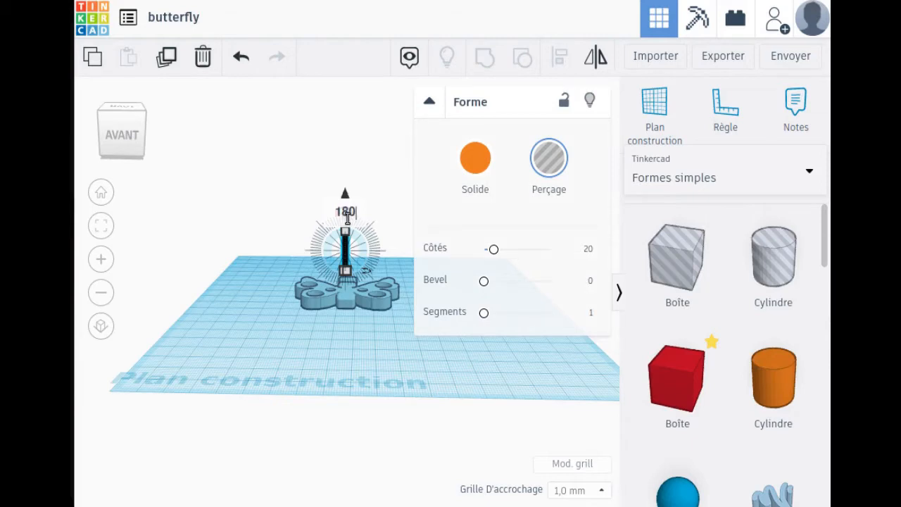
text(180)
key(Return)
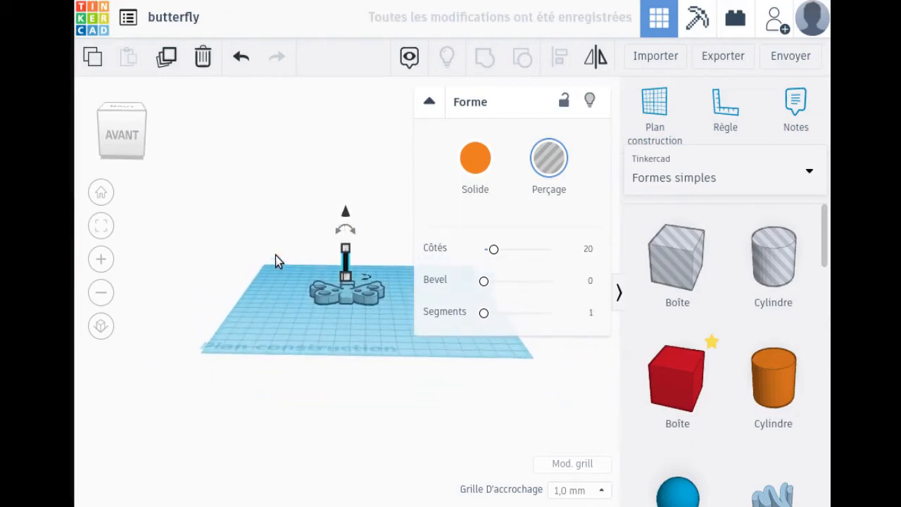
Rotate the thin cylinder hole by a further 180° in the front plane.
right_drag(296, 289, 307, 309)
scroll(307, 309, up, 5)
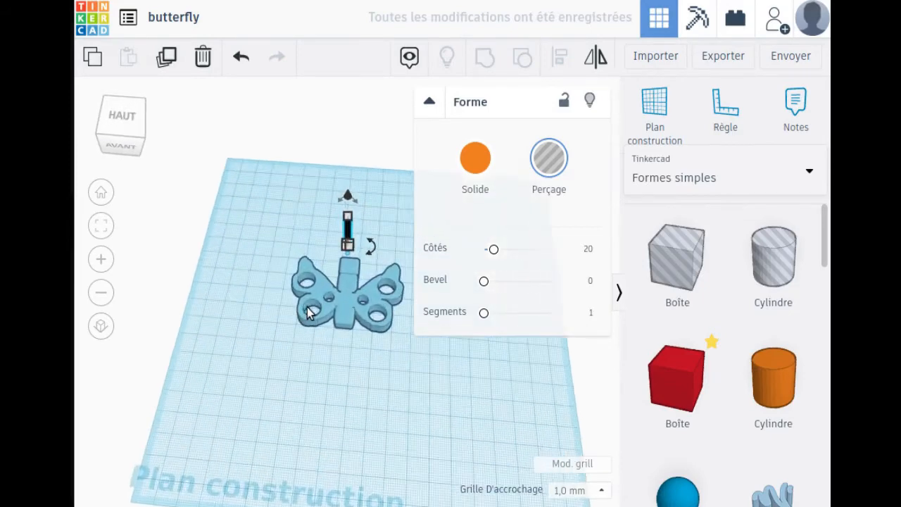
click(348, 194)
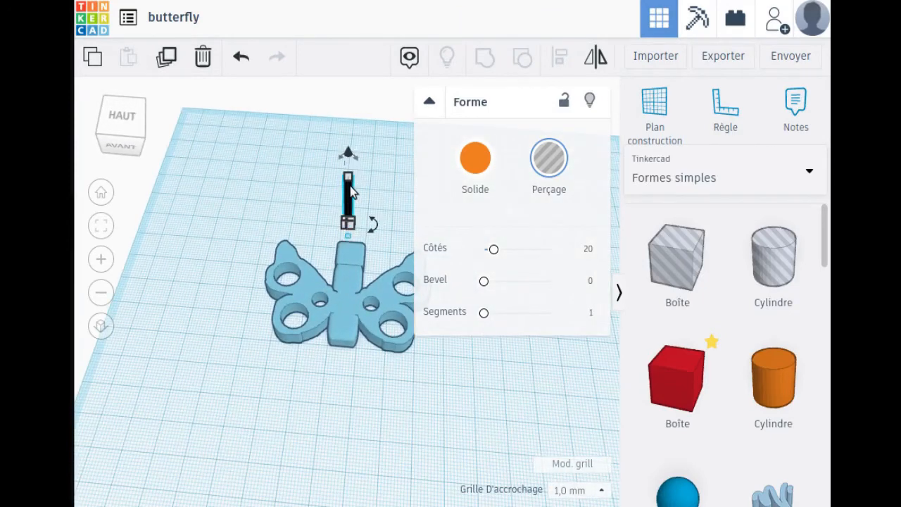
right_drag(322, 421, 342, 211)
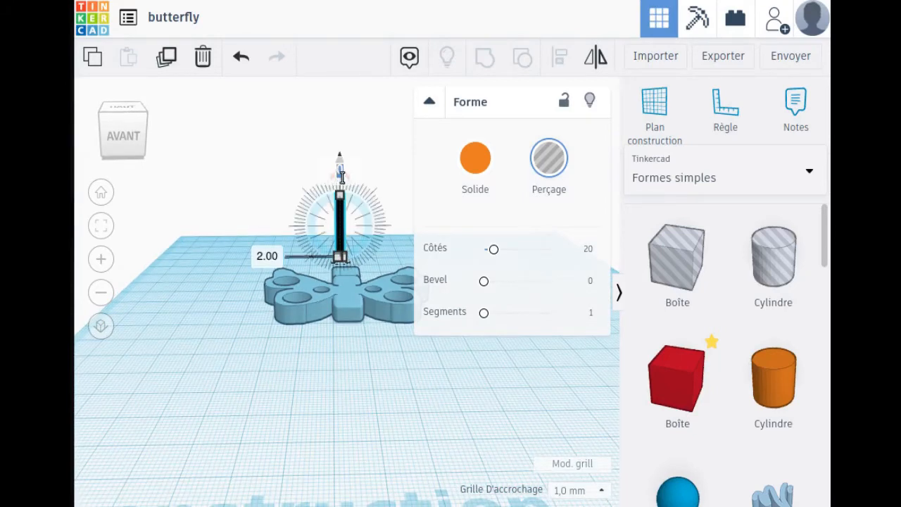
text(8)
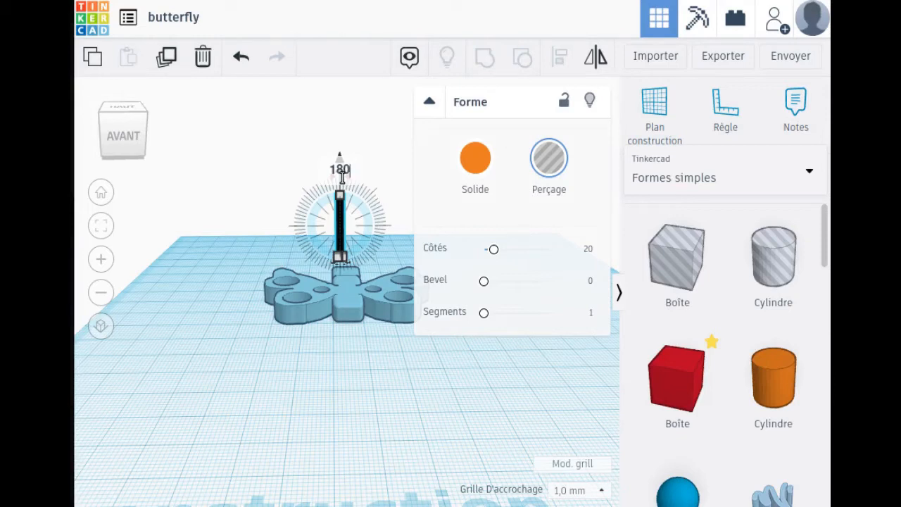
text(0)
key(Return)
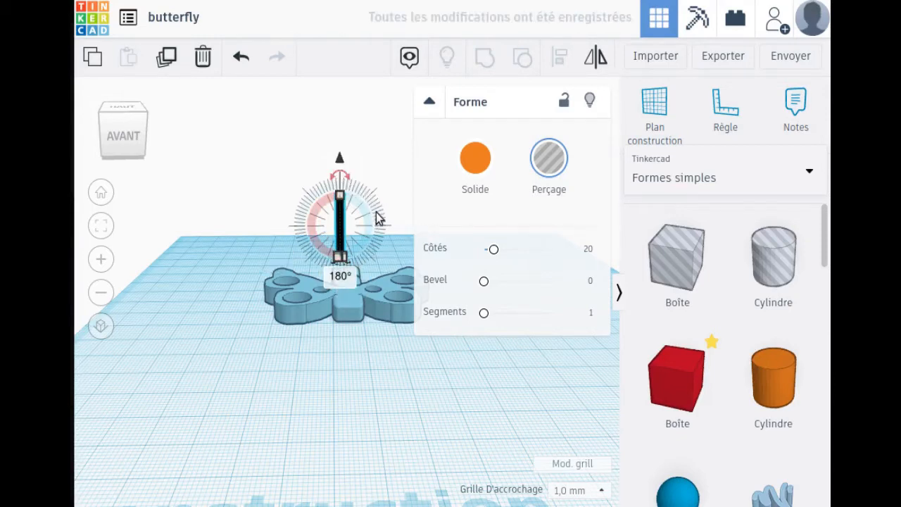
Lower the thin cylinder hole by 8 mm beside the butterfly's head.
scroll(345, 260, up, 6)
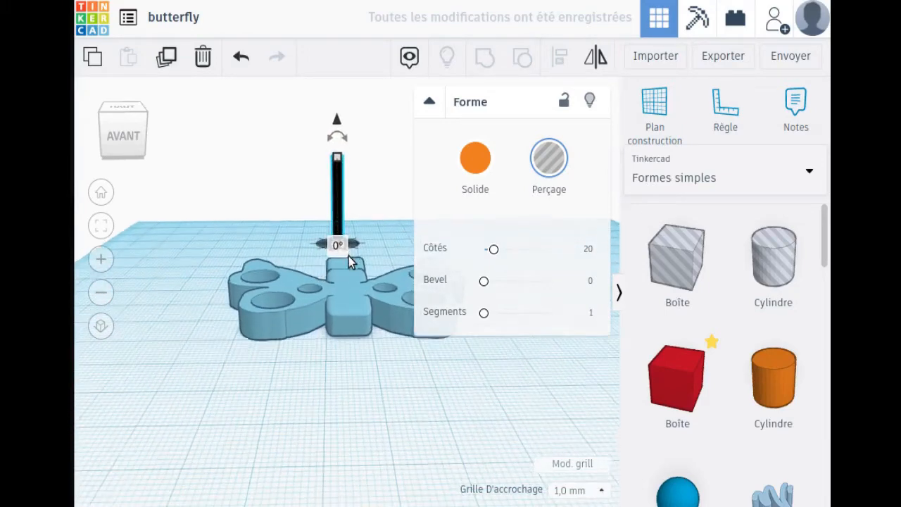
mouse_move(331, 148)
mouse_down()
mouse_move(330, 175)
mouse_move(331, 147)
mouse_up()
scroll(331, 151, down, 5)
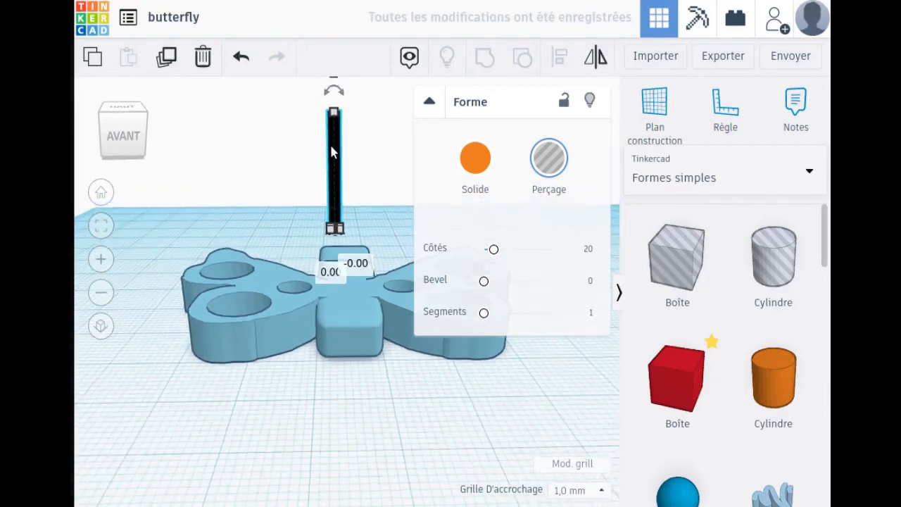
right_drag(195, 384, 416, 364)
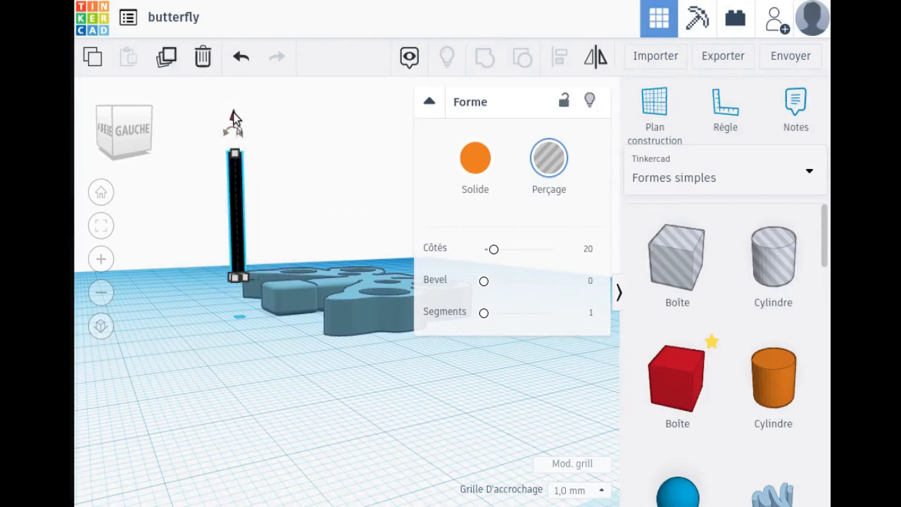
drag(233, 117, 237, 154)
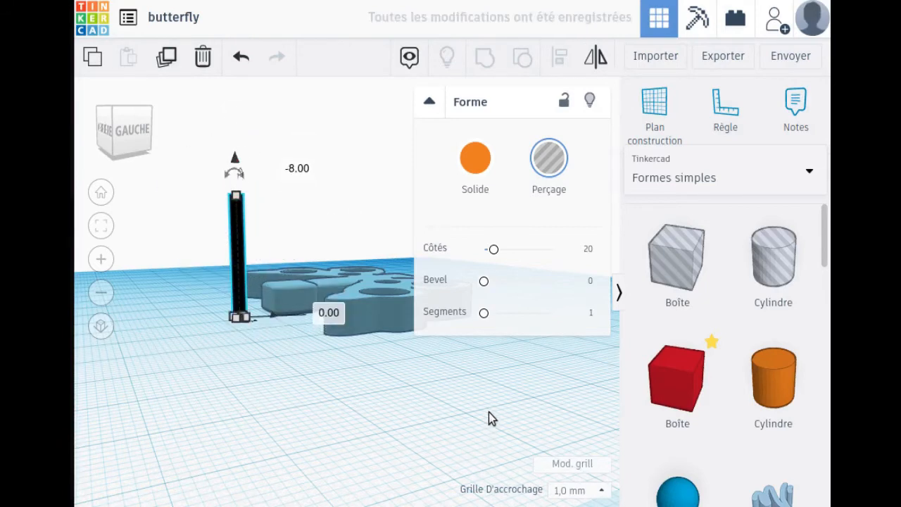
drag(499, 406, 465, 408)
right_drag(464, 409, 323, 174)
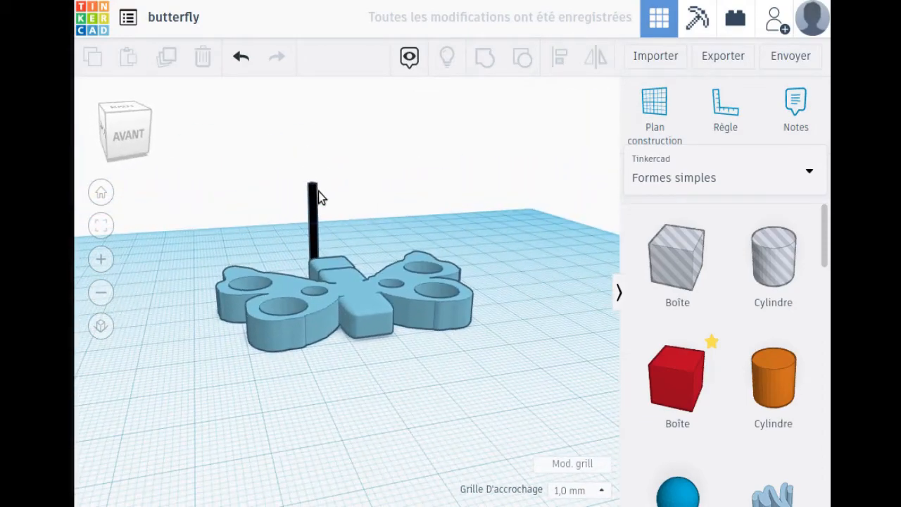
Turn the lowered thin cylinder hole by 180° in the front plane.
click(316, 201)
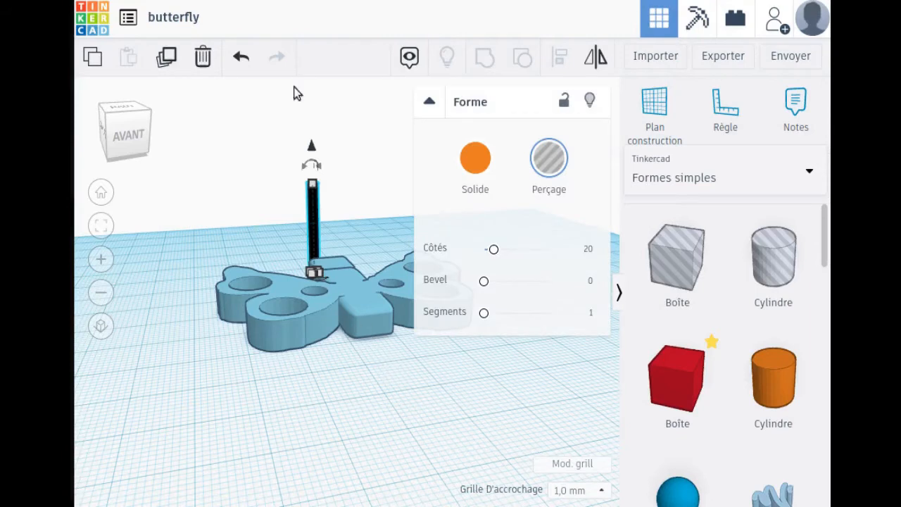
mouse_move(304, 161)
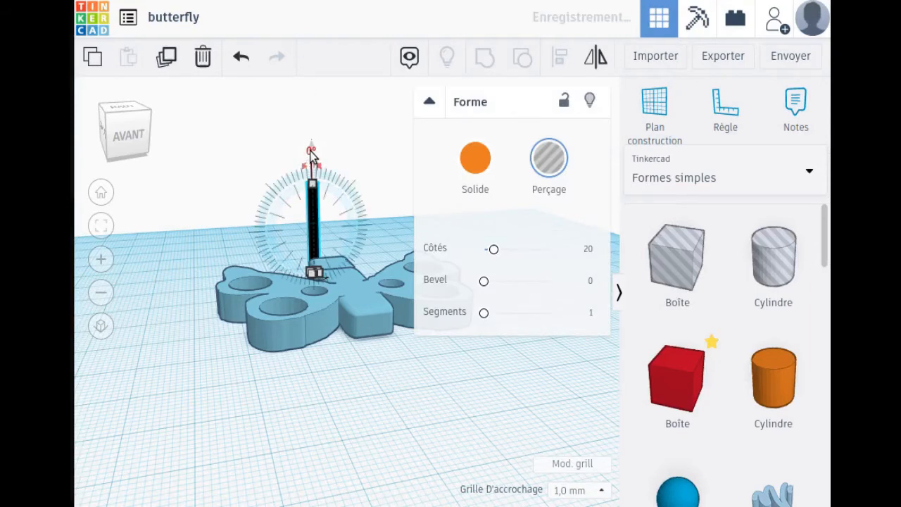
mouse_move(313, 178)
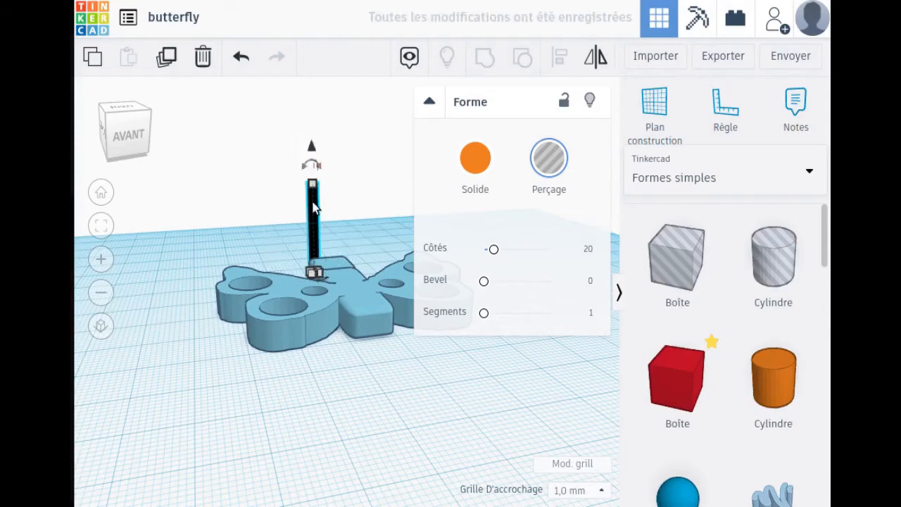
scroll(314, 208, up, 3)
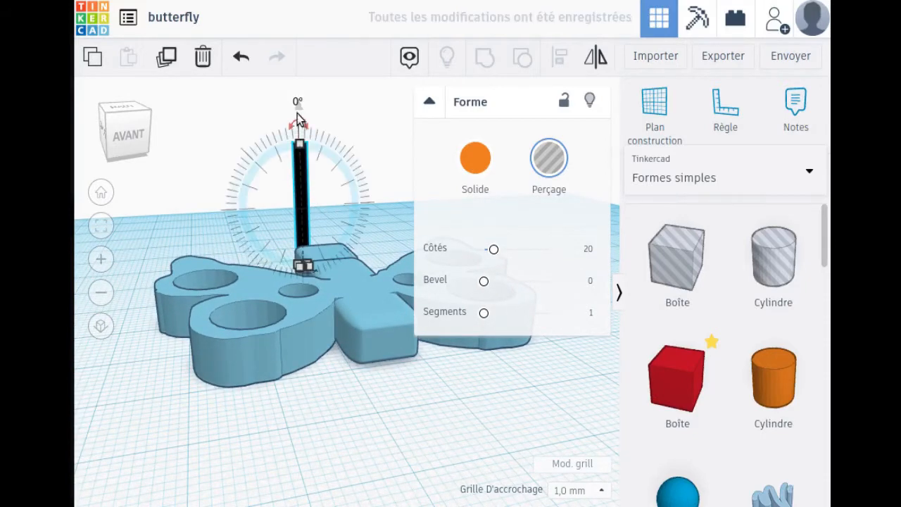
scroll(298, 167, up, 3)
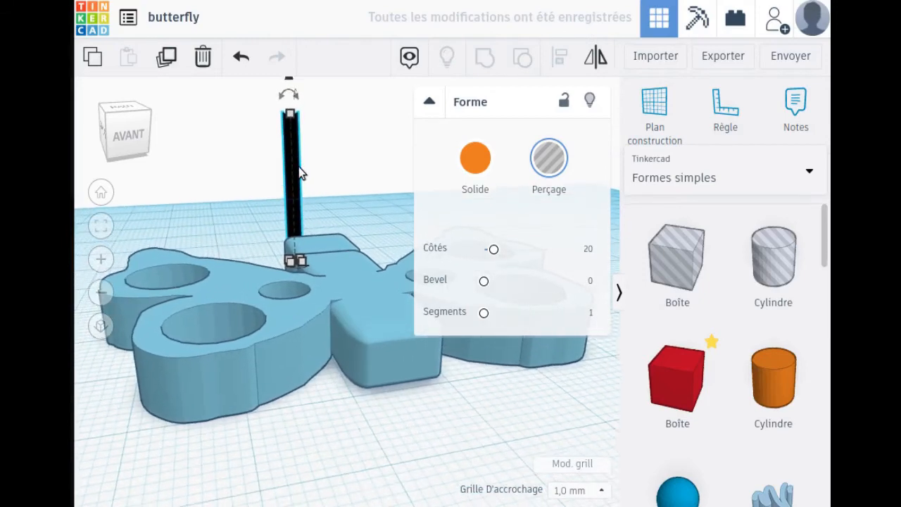
scroll(299, 167, down, 3)
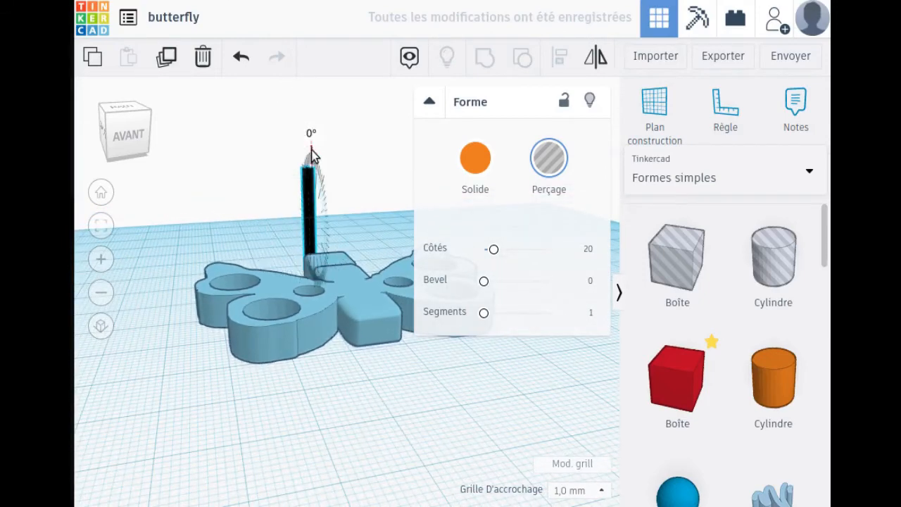
drag(305, 155, 304, 155)
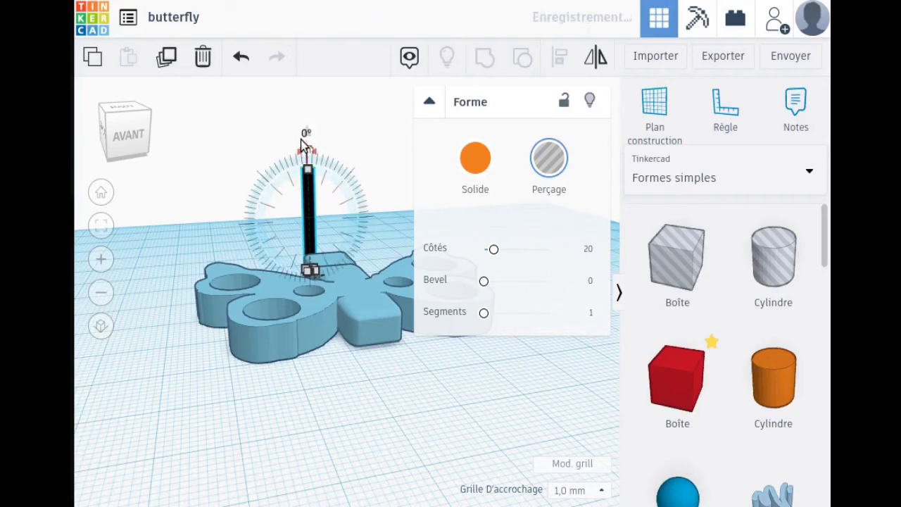
click(304, 137)
click(301, 150)
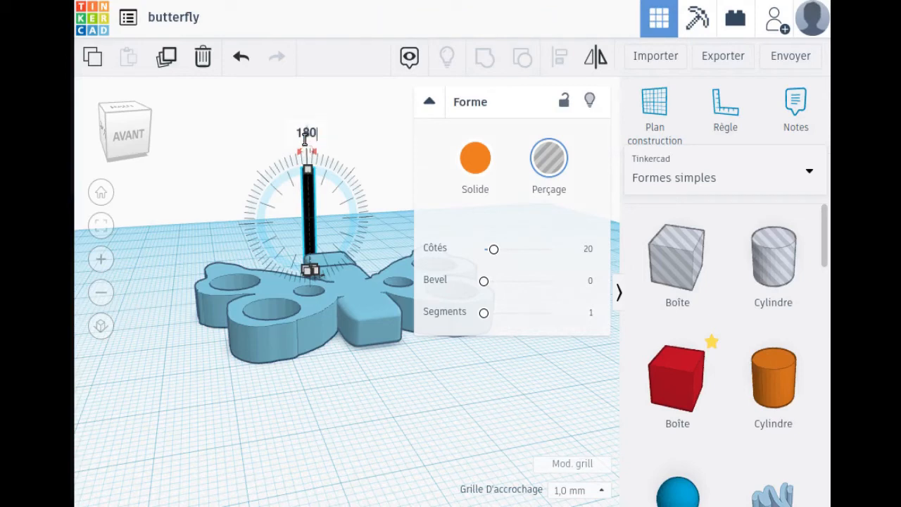
key(Return)
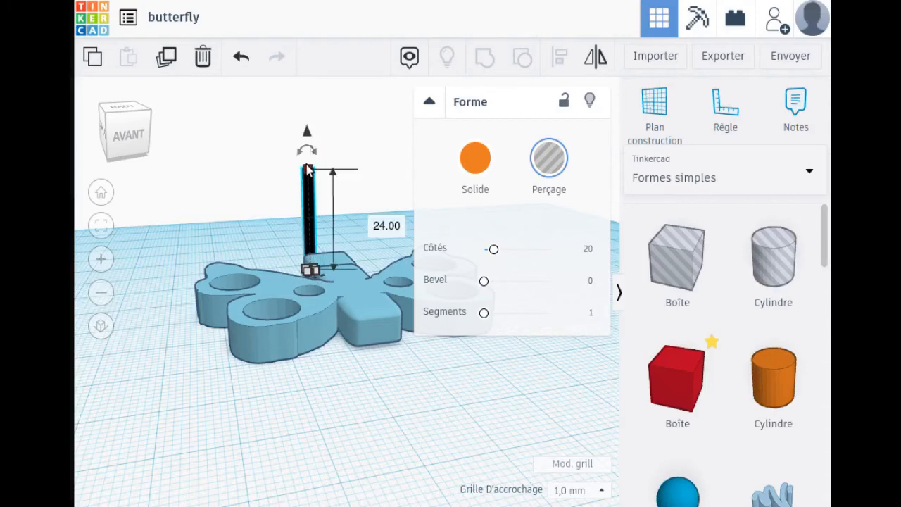
Try to rotate the thin cylinder hole as seen from the back, and undo the last change.
click(307, 154)
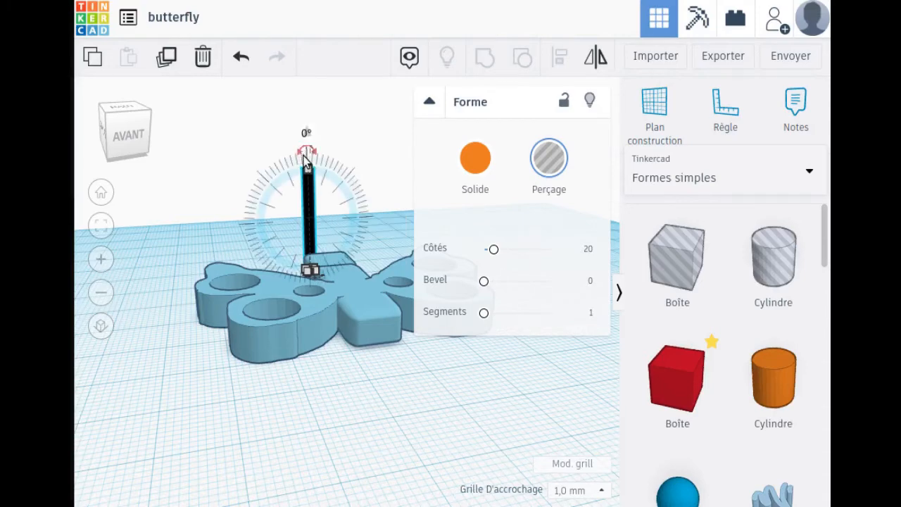
scroll(317, 157, up, 3)
right_drag(136, 412, 440, 408)
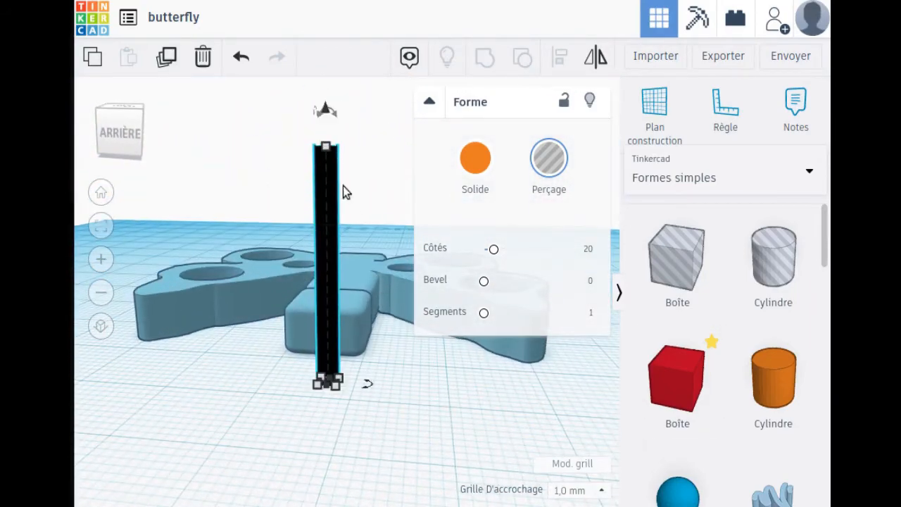
click(328, 111)
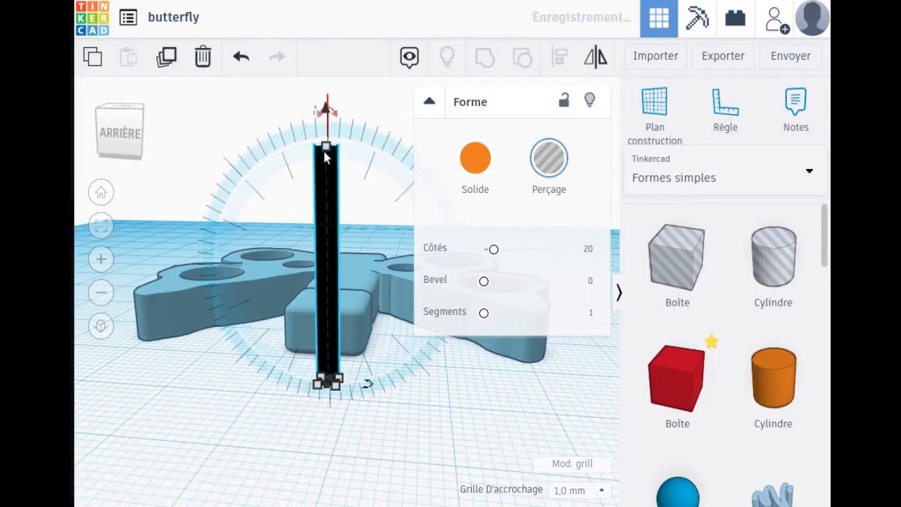
scroll(326, 147, down, 3)
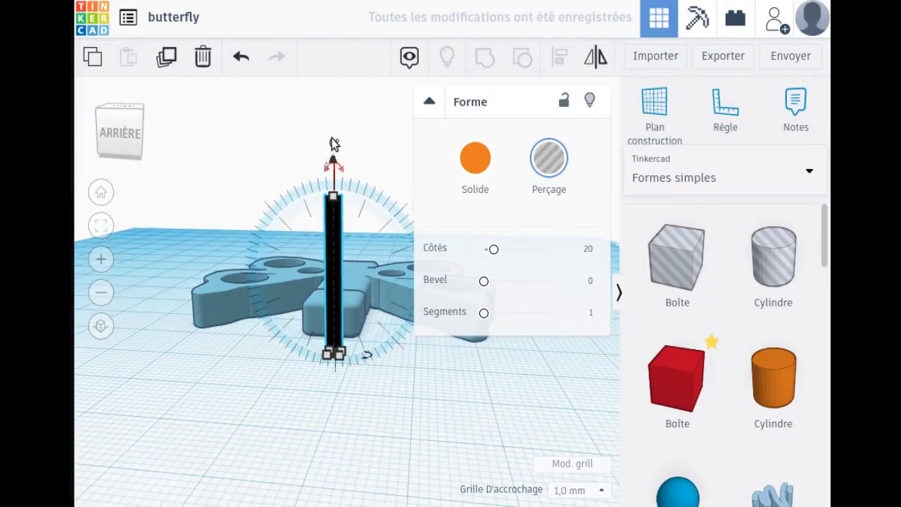
mouse_move(325, 168)
mouse_down()
mouse_move(356, 148)
mouse_move(331, 162)
mouse_move(334, 174)
mouse_move(339, 152)
mouse_move(332, 173)
mouse_move(334, 161)
mouse_up()
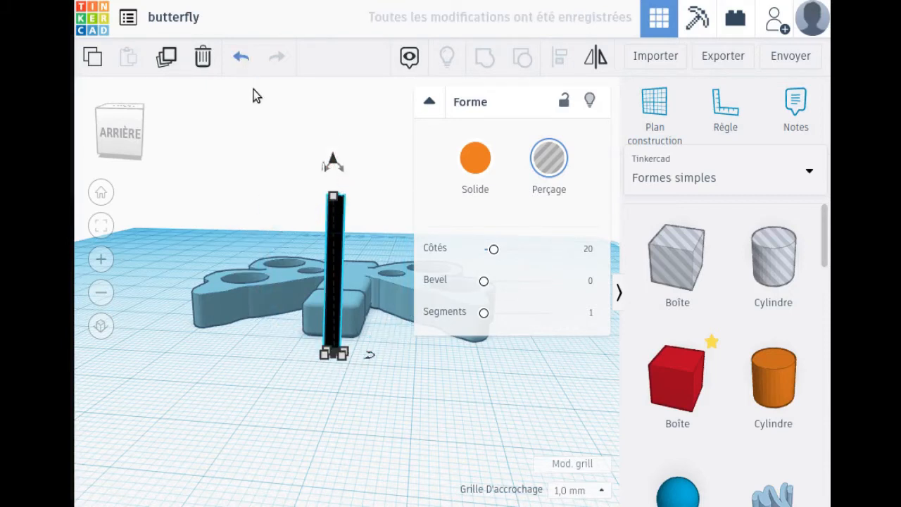
click(241, 57)
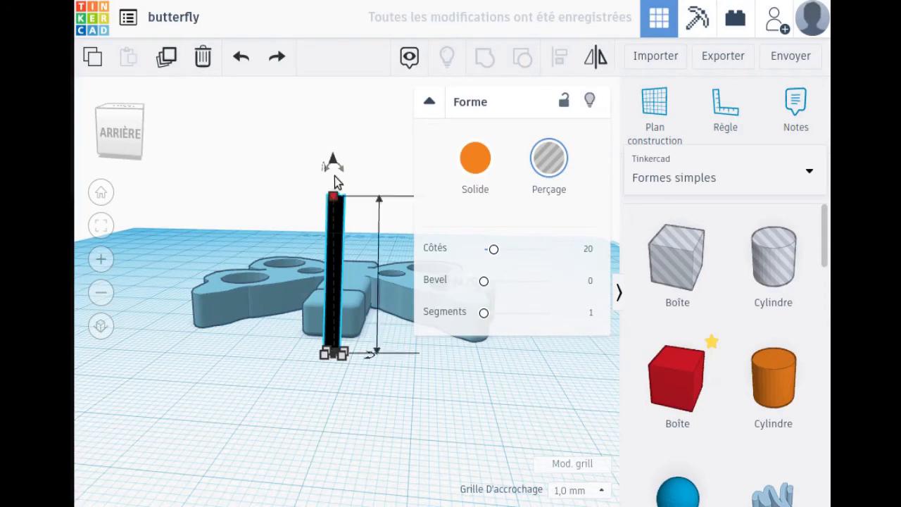
Rotate the thin cylinder hole by 90° in the back plane to lay it horizontally, parallel to the wingspan.
drag(334, 181, 332, 141)
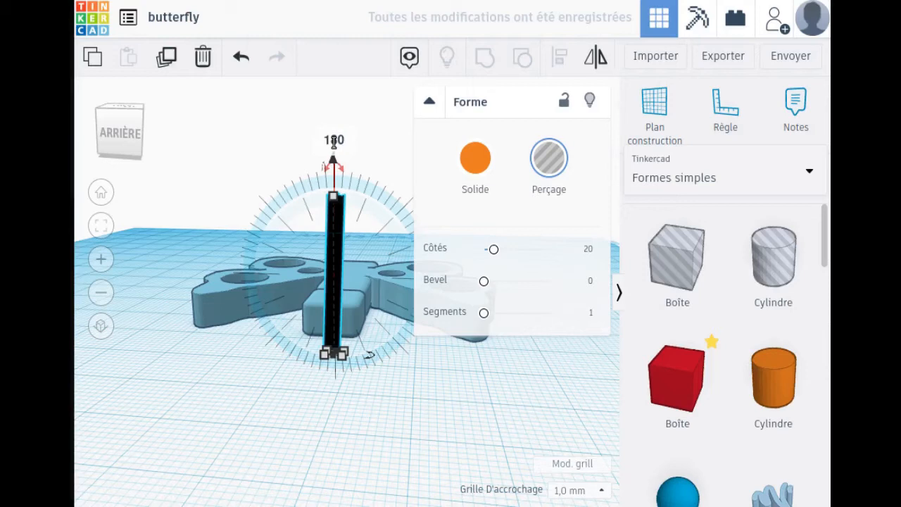
drag(333, 140, 296, 186)
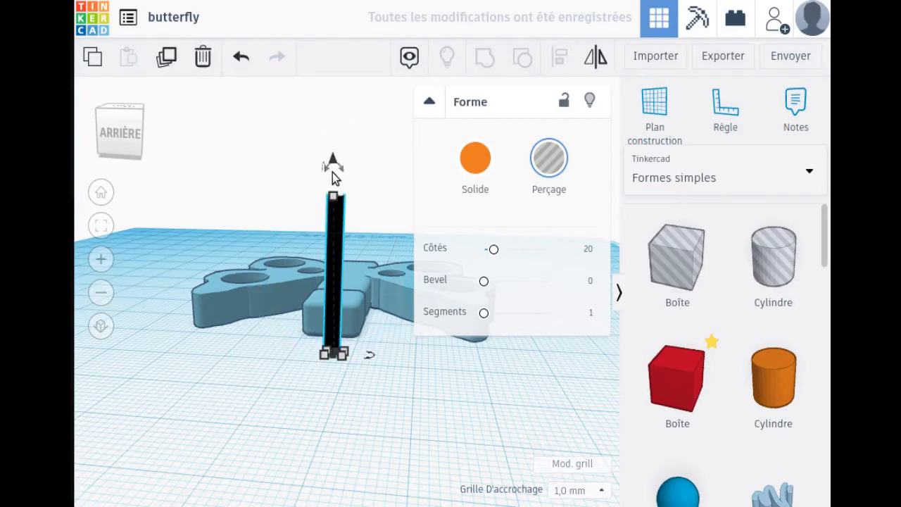
mouse_move(337, 169)
drag(337, 175, 341, 204)
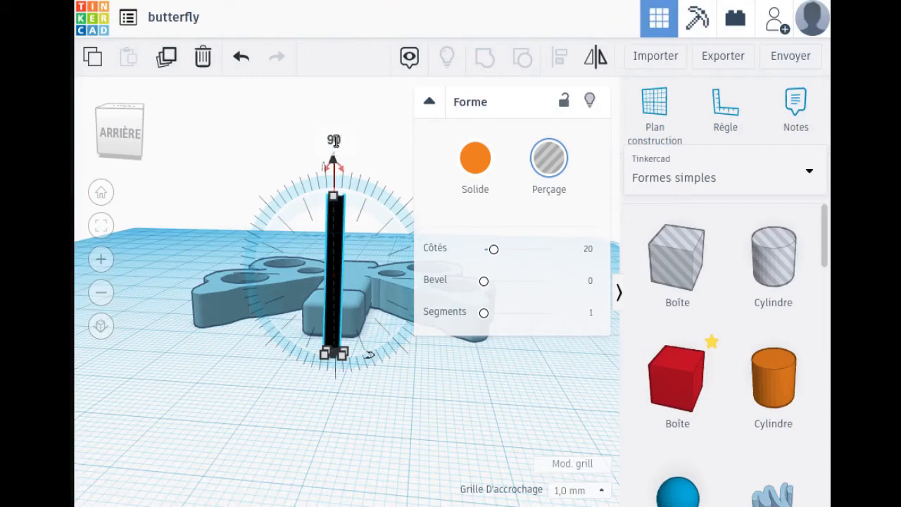
key(Return)
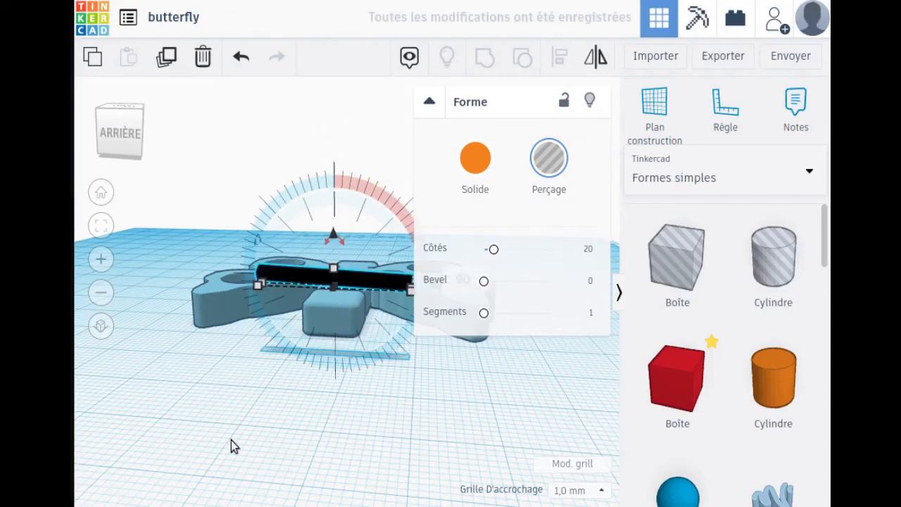
Move the horizontal cylinder hole 47 mm away from the butterfly's head and about 9 mm sideways.
scroll(264, 431, down, 2)
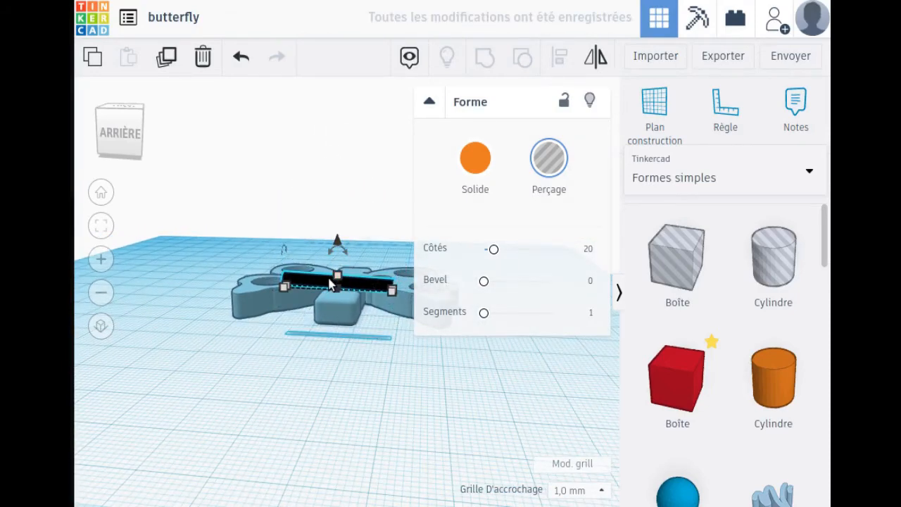
drag(329, 285, 338, 365)
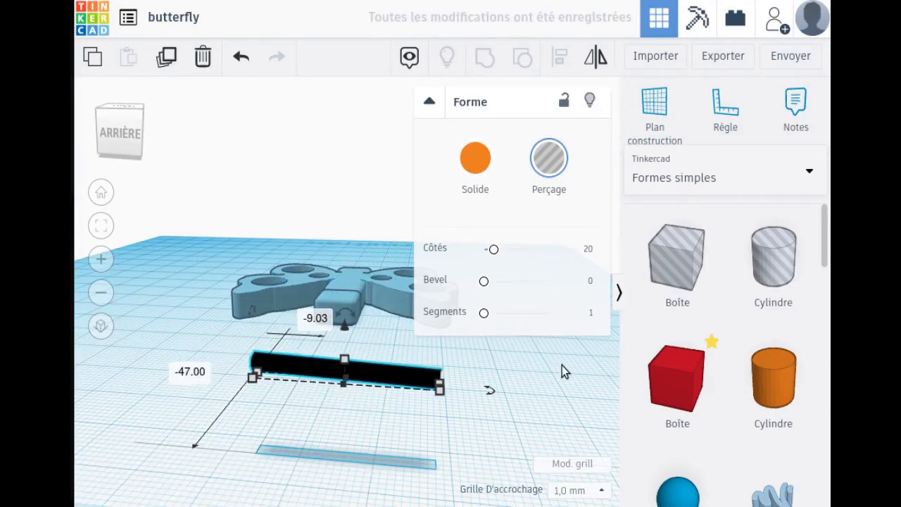
Try to bring the horizontal cylinder hole toward the butterfly's head by its handles and body, undoing each attempt.
right_drag(562, 365, 366, 398)
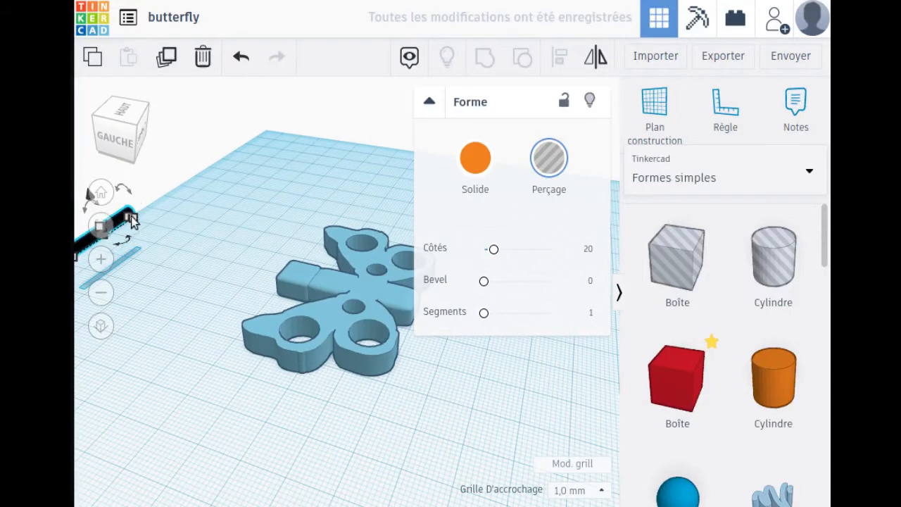
drag(125, 222, 164, 238)
click(242, 56)
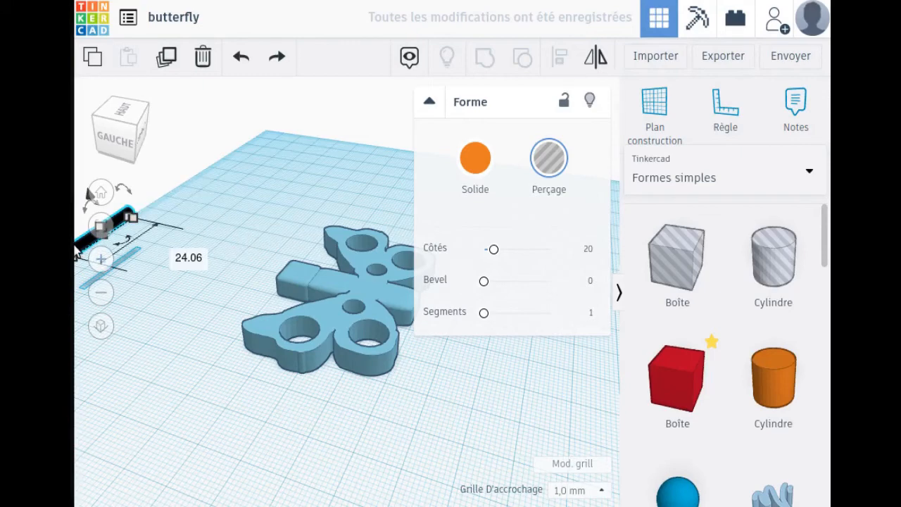
drag(79, 241, 206, 295)
drag(88, 260, 76, 247)
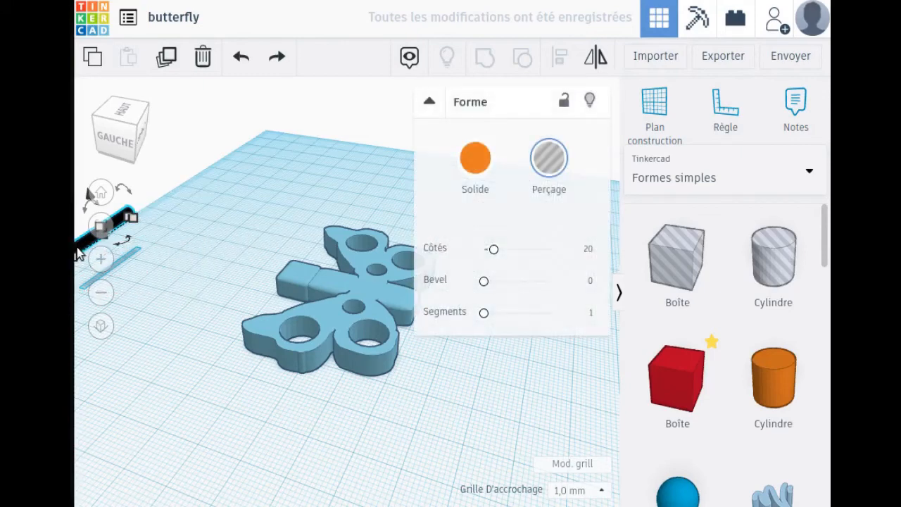
scroll(122, 328, down, 2)
drag(145, 258, 198, 280)
click(252, 59)
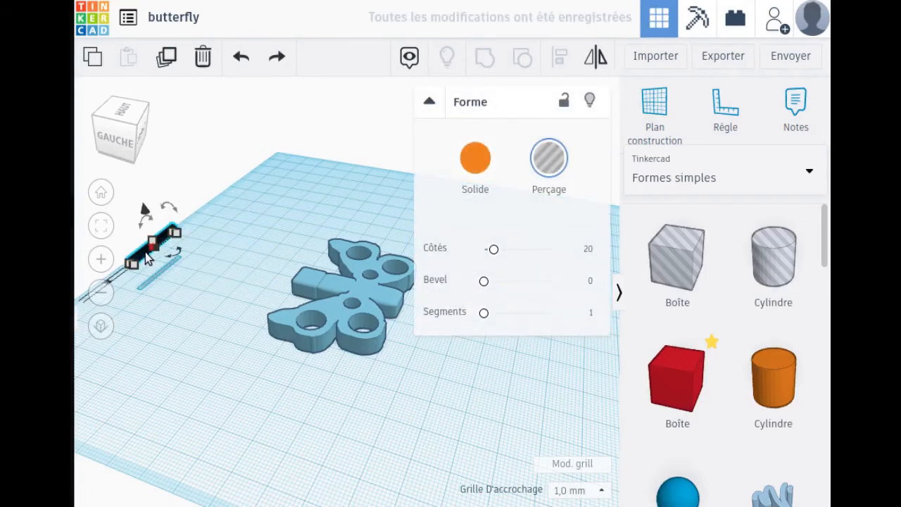
Move the horizontal cylinder hole 60 mm toward the butterfly so that it sits over the head, undoing the accidental resize.
drag(145, 257, 192, 279)
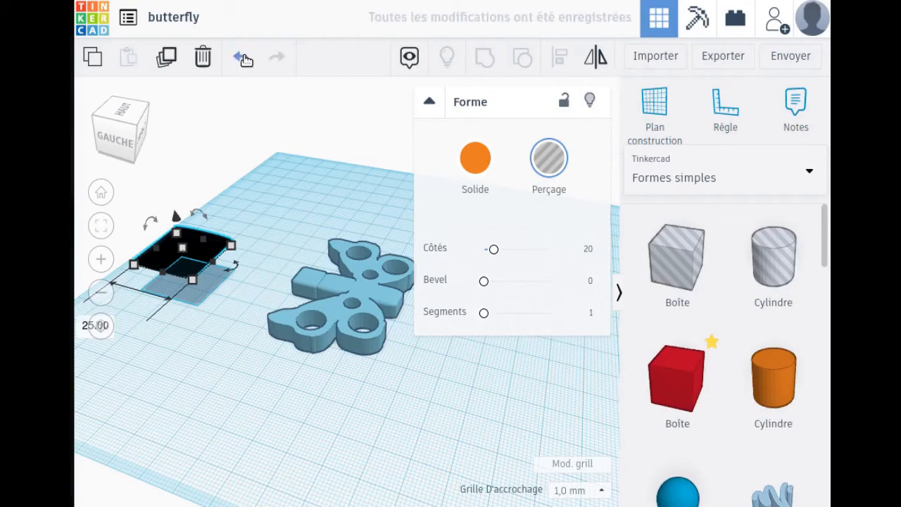
click(241, 56)
right_drag(183, 433, 290, 415)
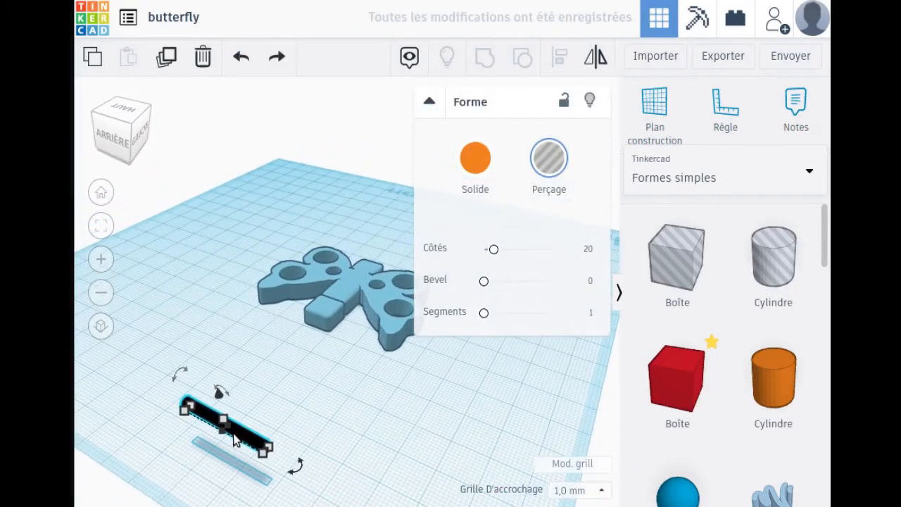
drag(219, 394, 344, 301)
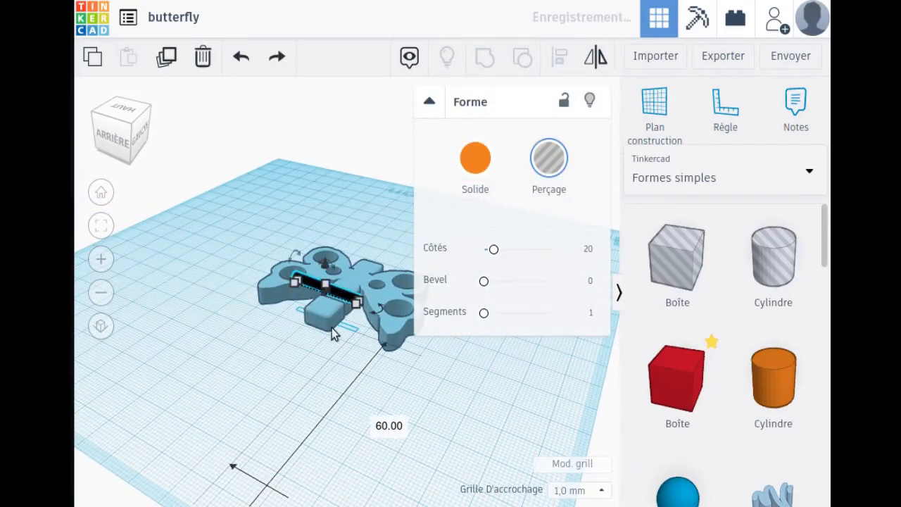
right_drag(502, 409, 372, 396)
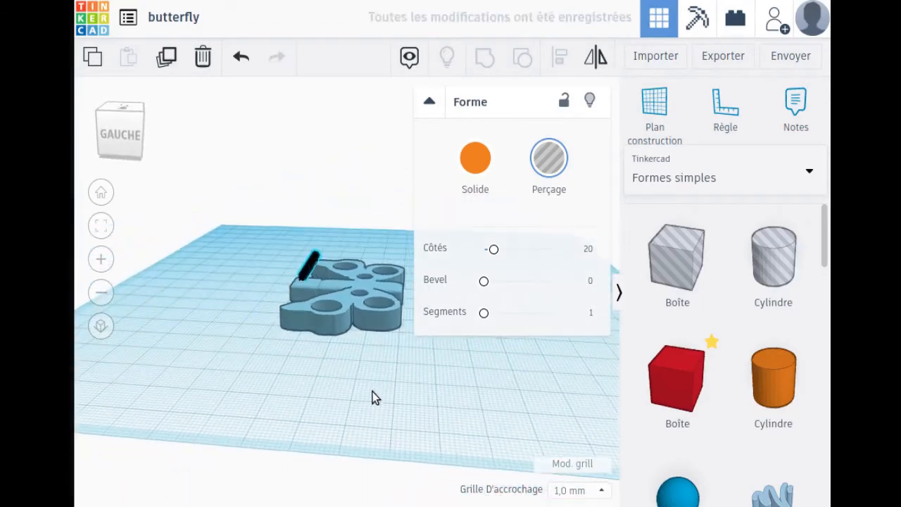
Lower the horizontal cylinder hole by 8.58 mm so that it passes through the head 2 mm above the workplane.
drag(309, 225, 296, 254)
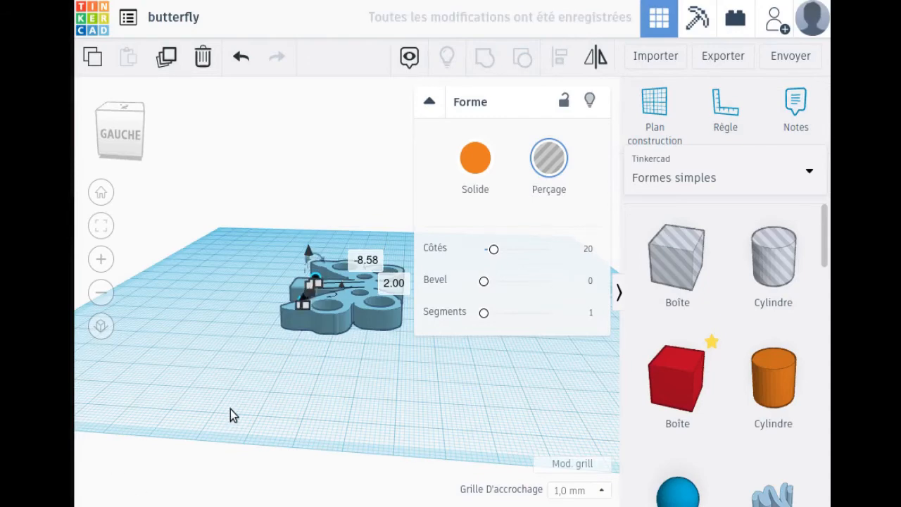
right_drag(230, 409, 307, 422)
scroll(288, 401, up, 3)
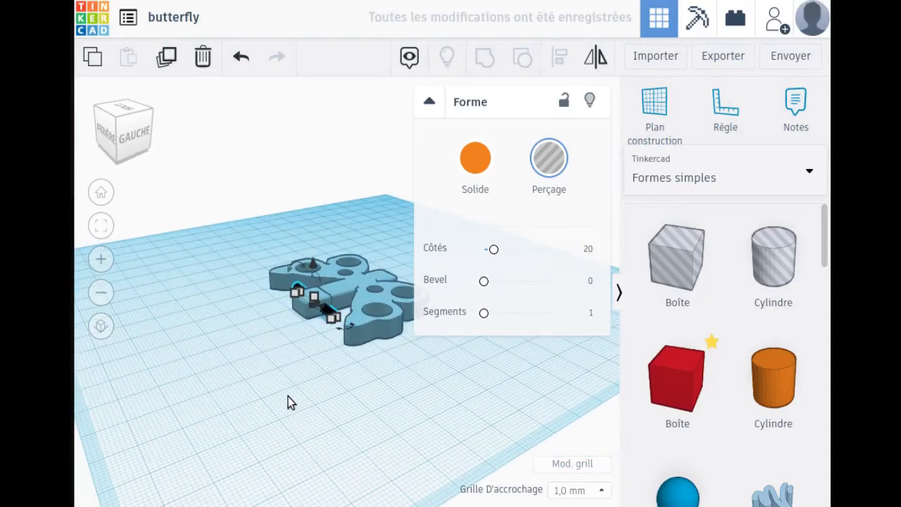
scroll(288, 396, up, 5)
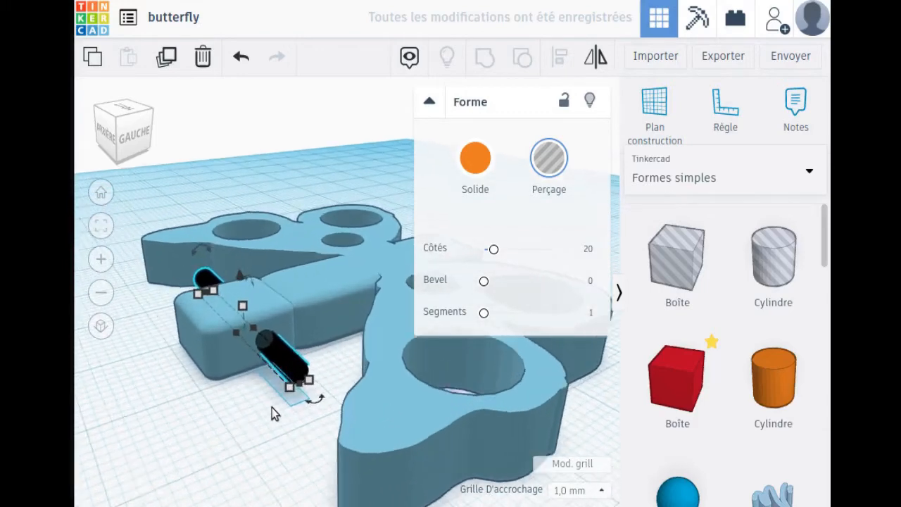
scroll(272, 415, up, 2)
Shift the horizontal cylinder hole slightly toward the tip of the head, keeping its height above the workplane.
click(314, 387)
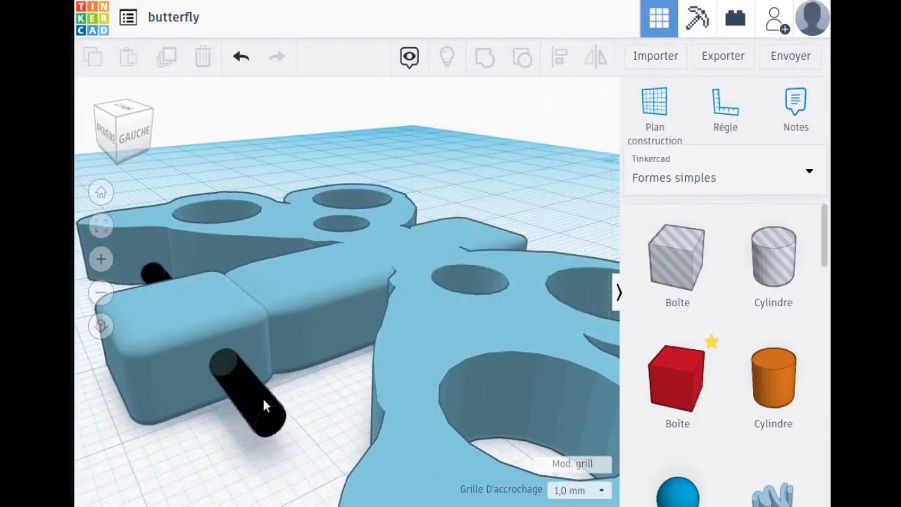
drag(261, 395, 222, 419)
right_drag(322, 423, 303, 384)
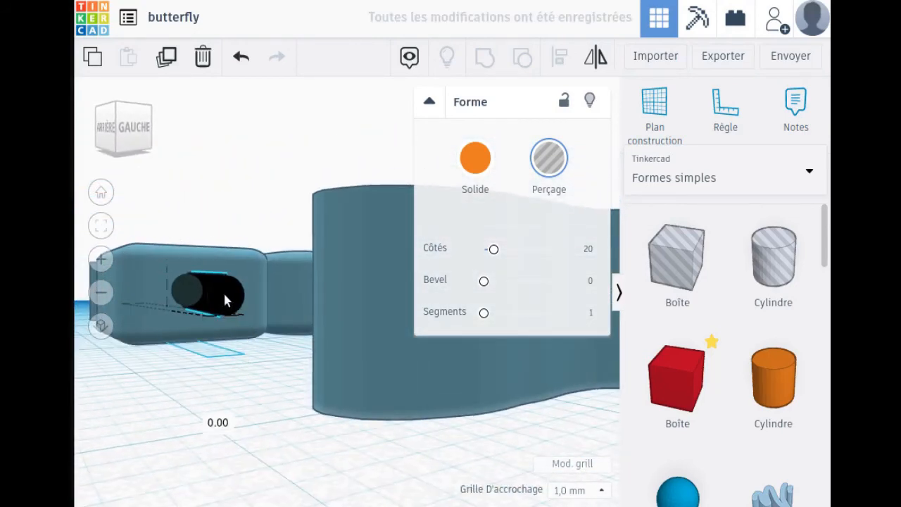
mouse_move(180, 243)
drag(168, 235, 169, 234)
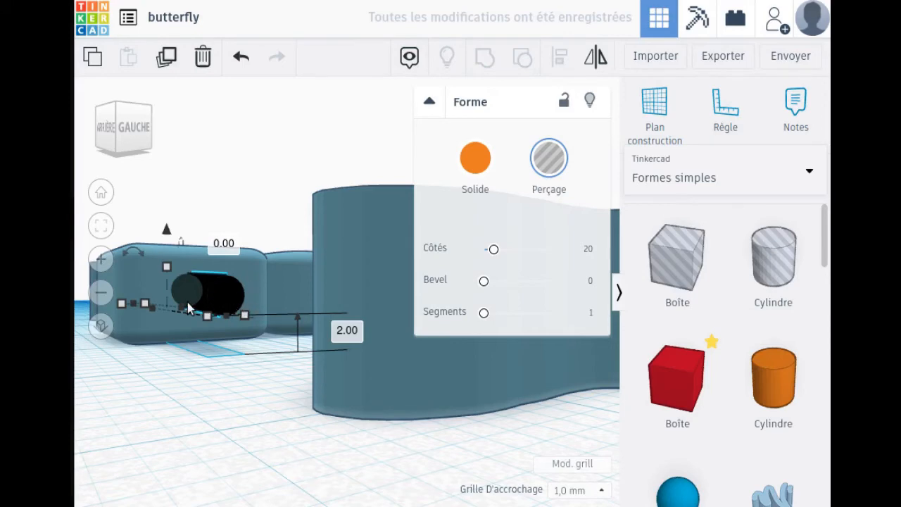
right_drag(232, 420, 257, 416)
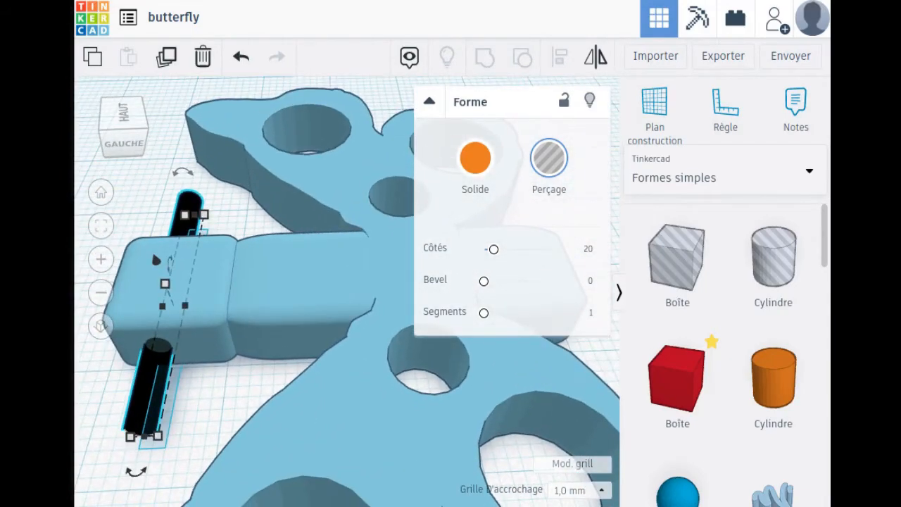
Group the horizontal cylinder hole with the butterfly to cut a hole sideways through the head.
scroll(258, 416, down, 5)
drag(179, 252, 303, 345)
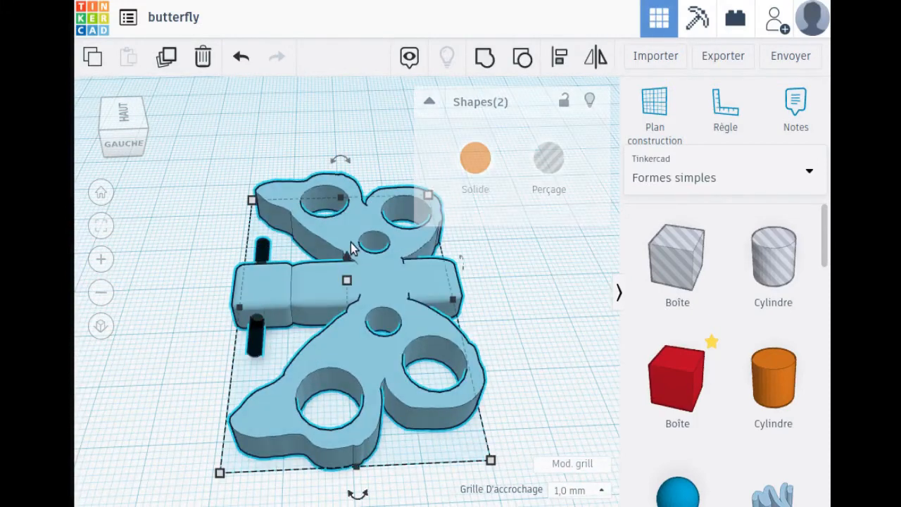
click(475, 60)
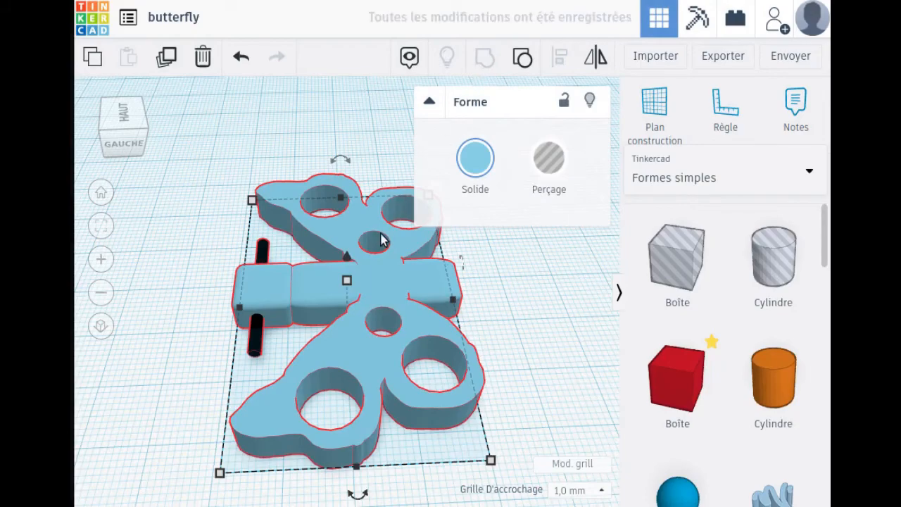
right_drag(360, 259, 86, 374)
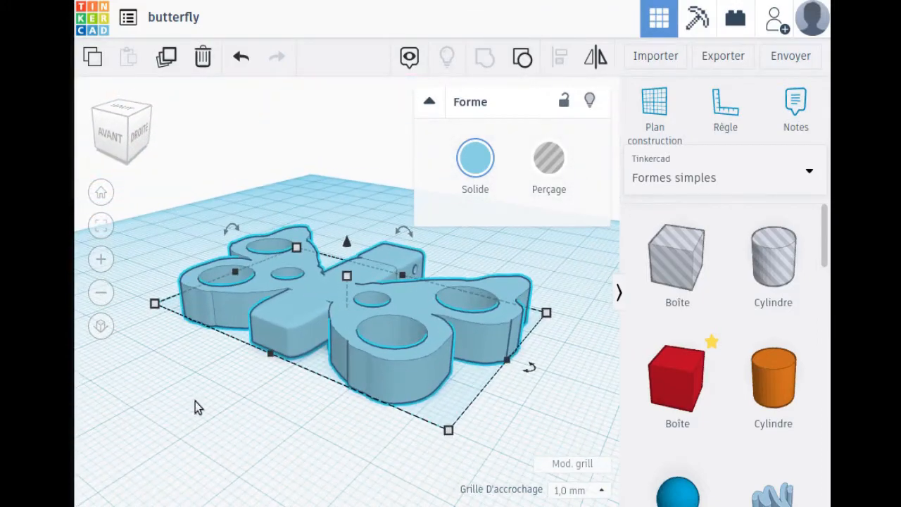
right_drag(195, 404, 308, 501)
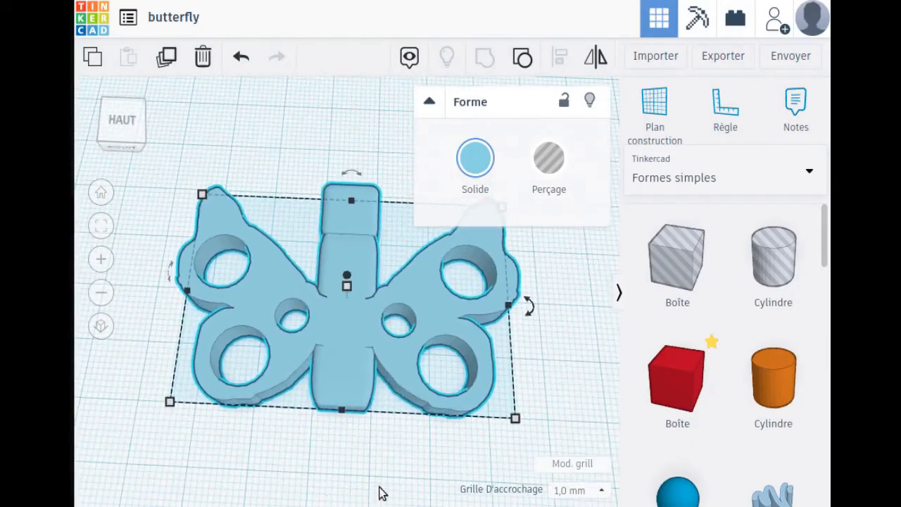
Add a half sphere beyond the butterfly's head and shrink its base to 3 mm by 3 mm.
scroll(753, 382, down, 10)
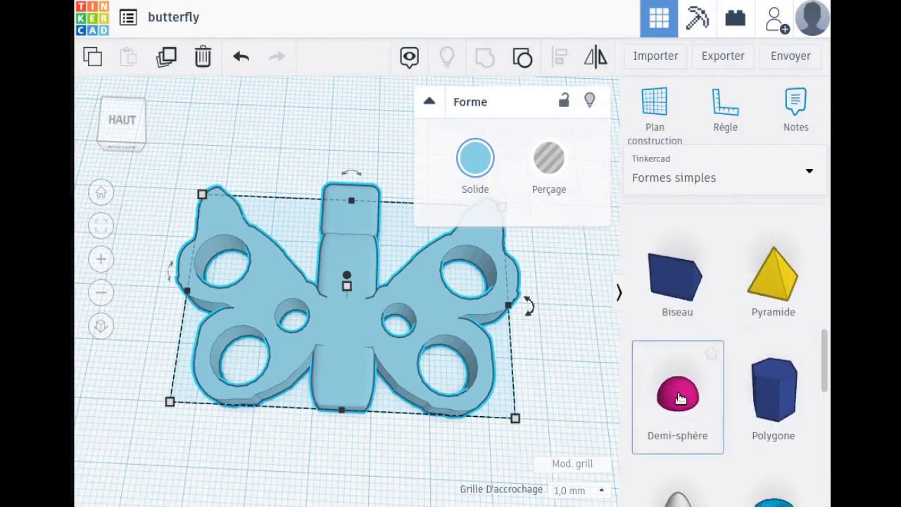
drag(679, 398, 272, 145)
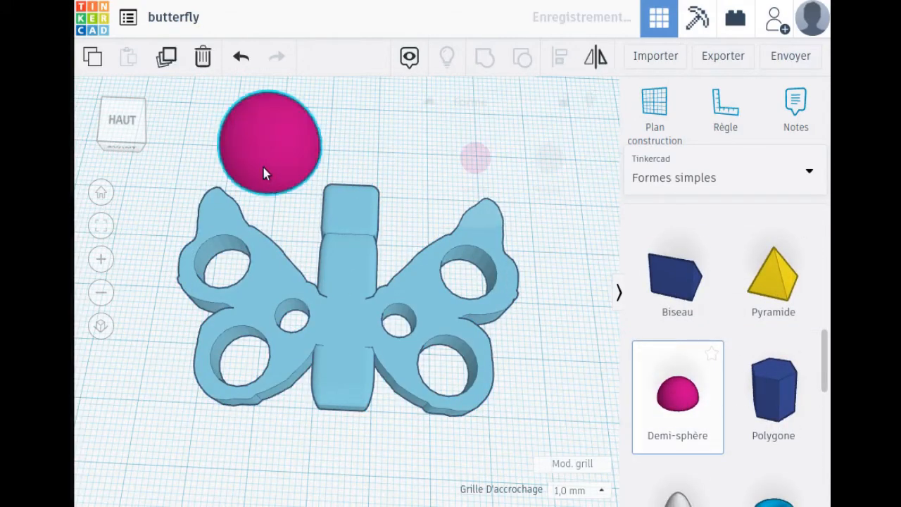
drag(216, 188, 310, 124)
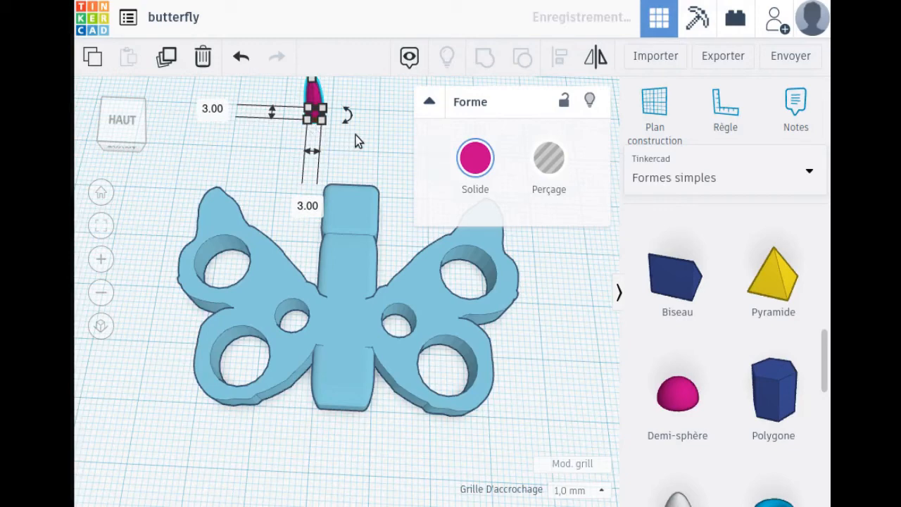
click(364, 137)
right_drag(367, 130, 363, 123)
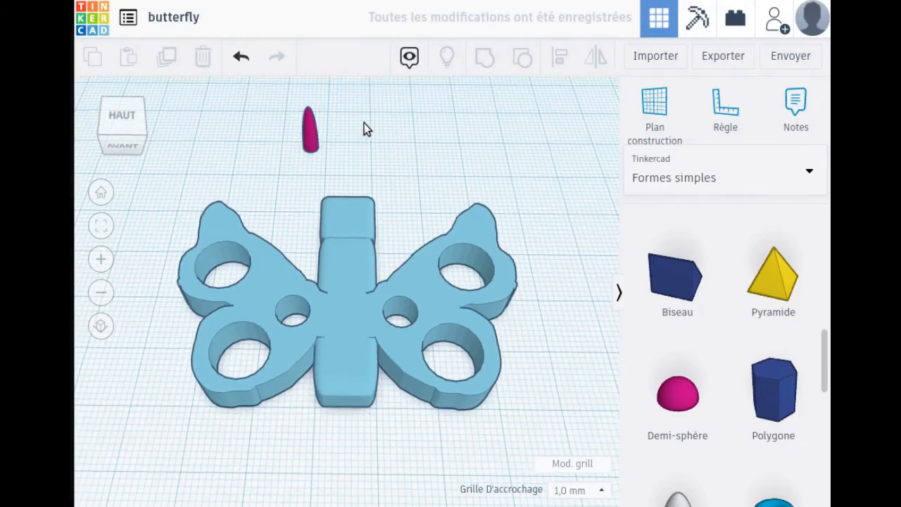
Reduce the half sphere's height to 2 mm.
click(308, 112)
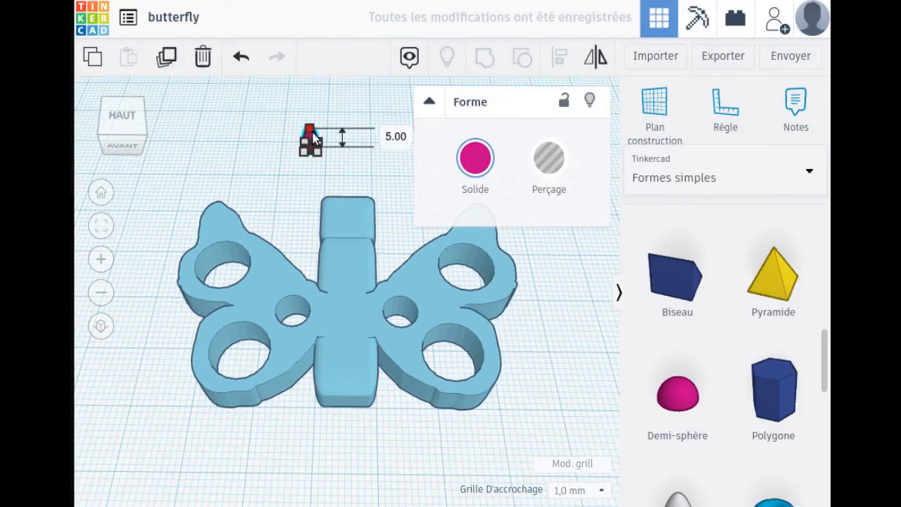
drag(313, 135, 317, 146)
click(307, 121)
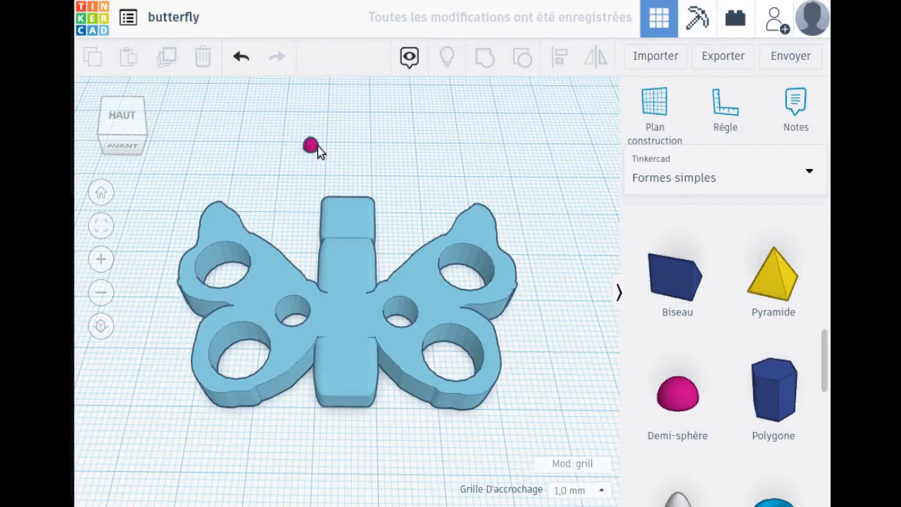
Duplicate the small half sphere in place.
click(317, 145)
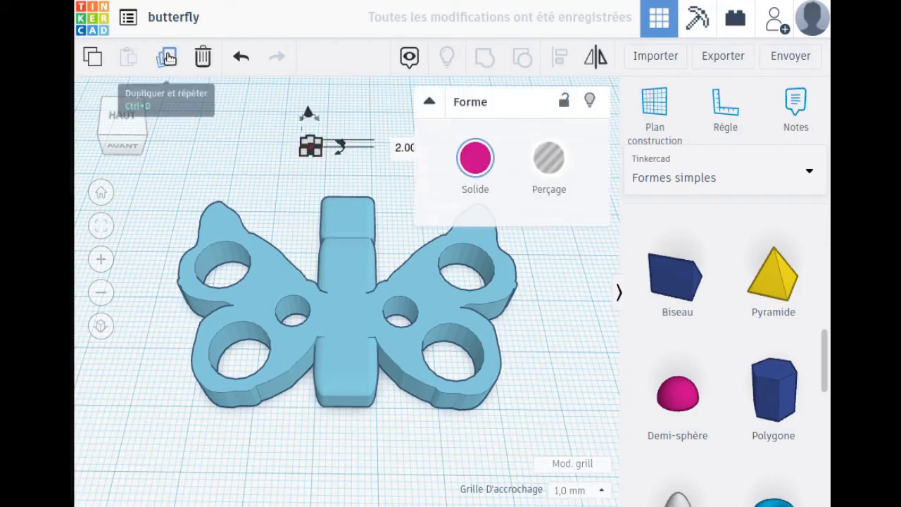
click(247, 141)
click(311, 147)
click(299, 150)
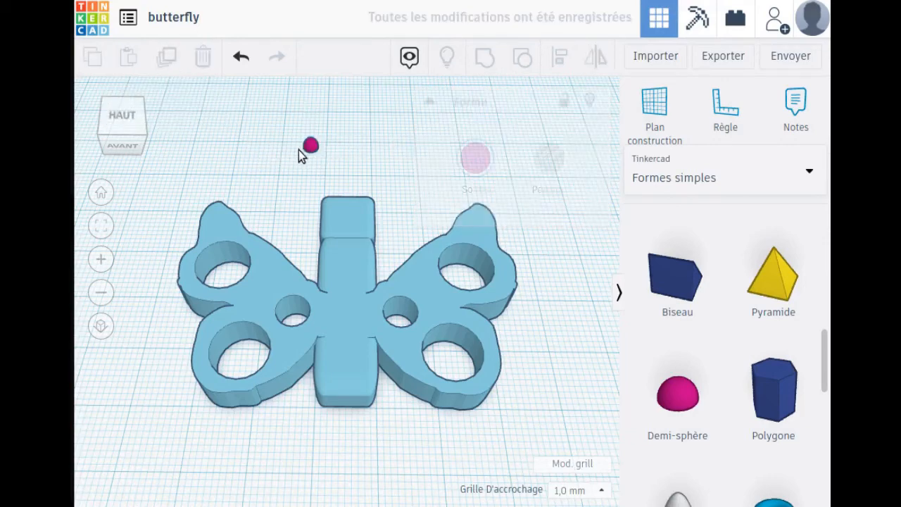
Raise one half sphere by 6 mm and place it on one side of the butterfly's head as an eye.
drag(311, 151, 275, 181)
drag(268, 149, 273, 126)
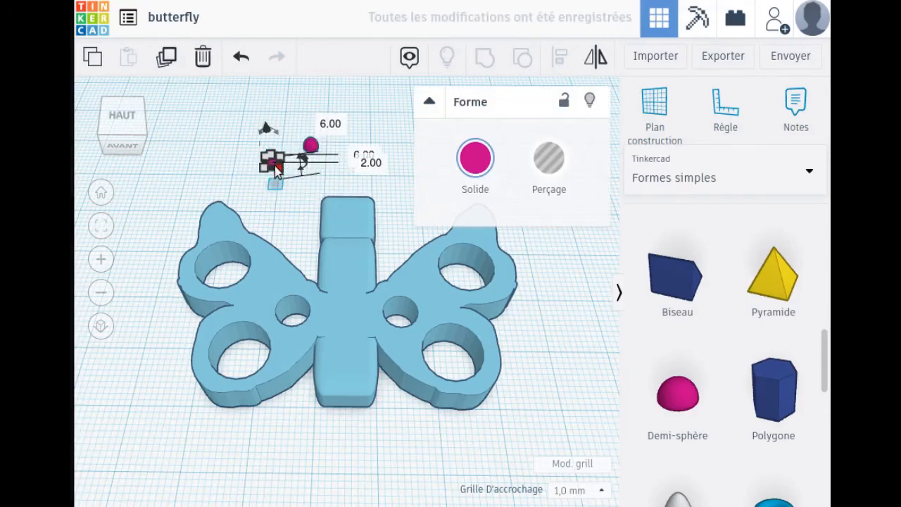
drag(272, 160, 339, 205)
click(304, 165)
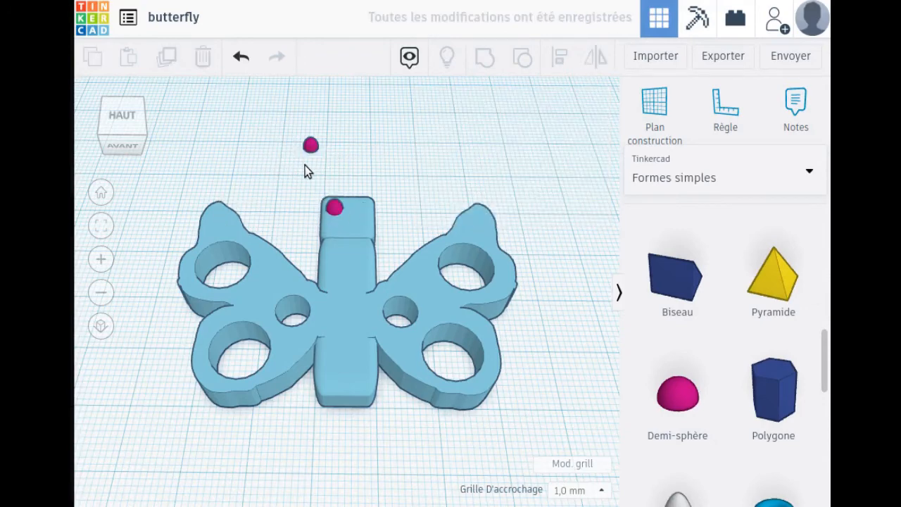
Raise the other half sphere by 6 mm and place it on the head beside the first eye.
click(310, 146)
click(360, 167)
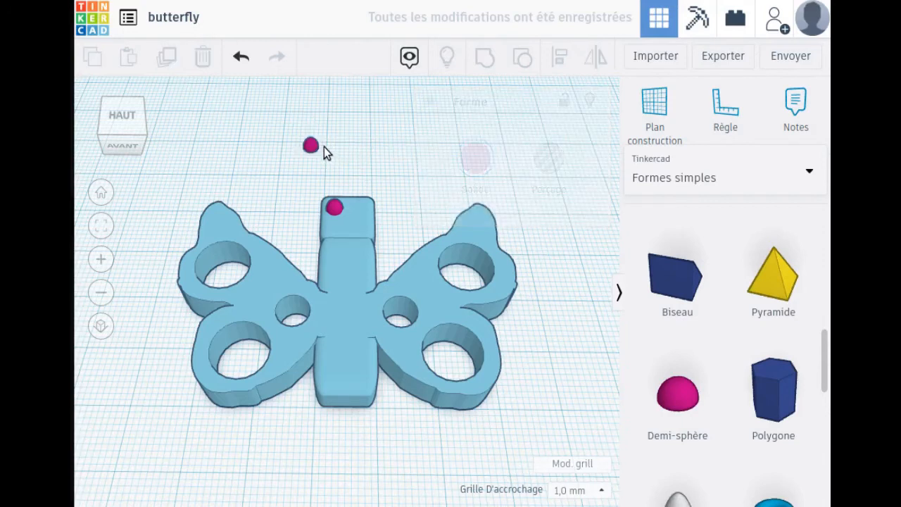
click(312, 146)
drag(306, 113, 322, 89)
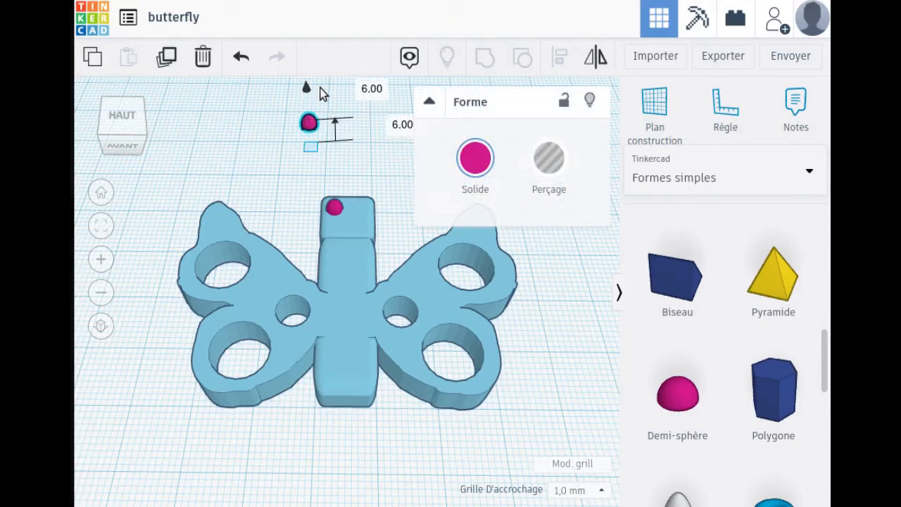
click(302, 125)
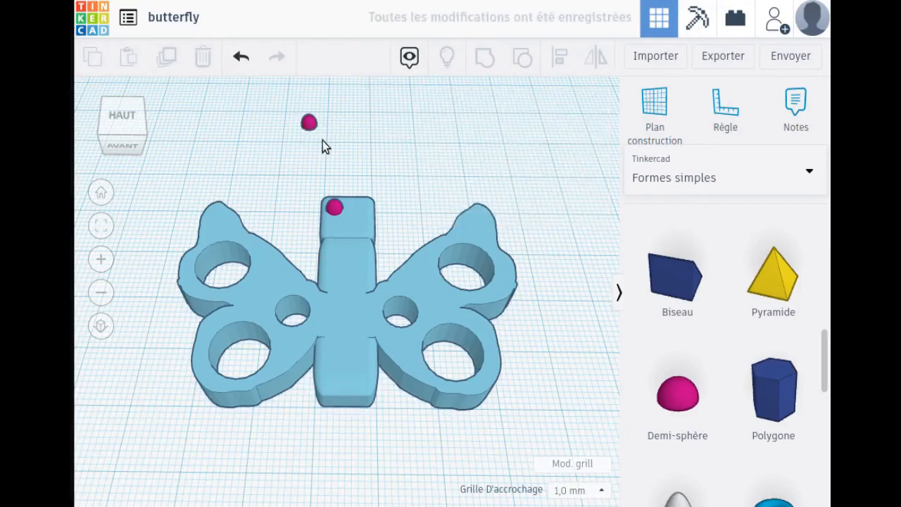
drag(309, 125, 360, 209)
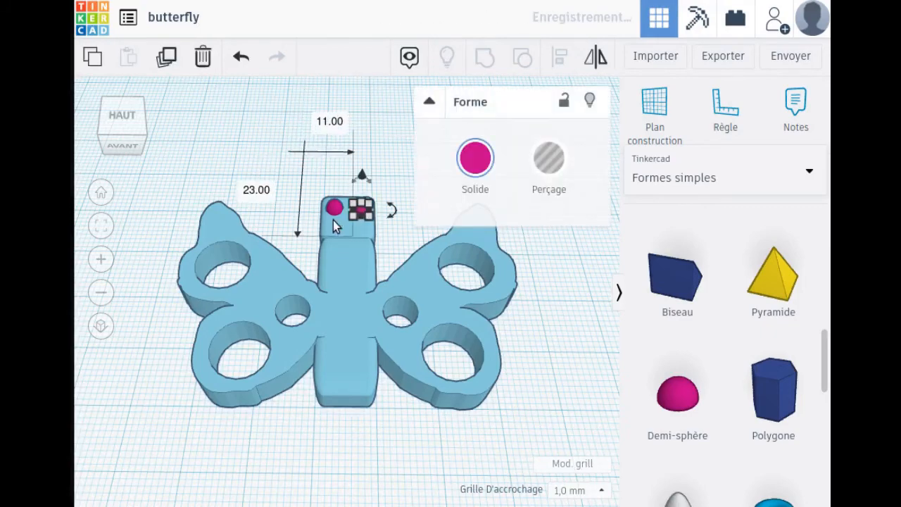
Delete both half-sphere eyes from the butterfly's head.
right_drag(237, 155, 289, 244)
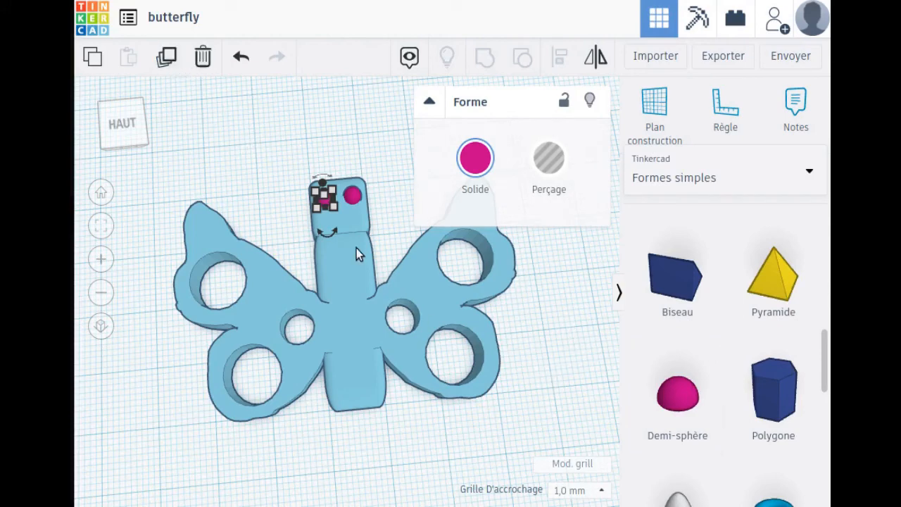
click(203, 56)
click(352, 197)
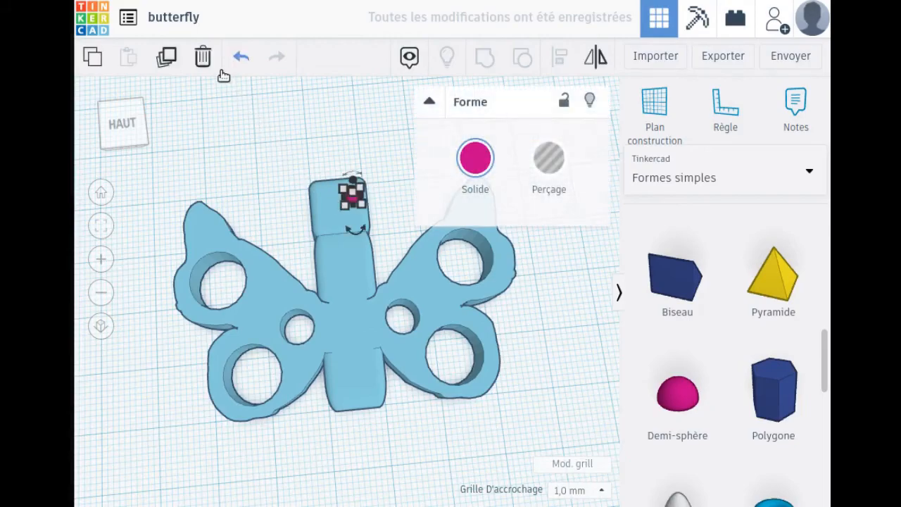
click(203, 56)
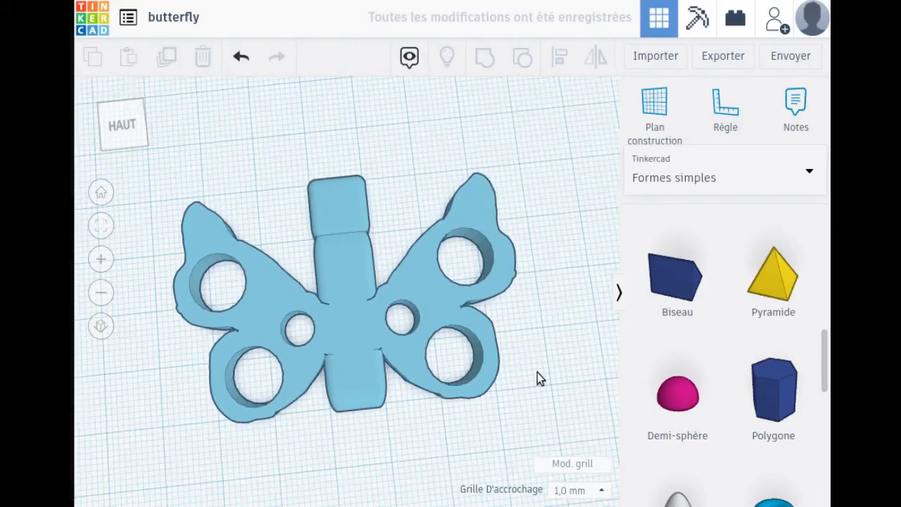
Move the butterfly on the workplane about 7 mm in the direction of its head and about 4.5 mm sideways.
right_drag(537, 378, 322, 290)
scroll(456, 386, down, 5)
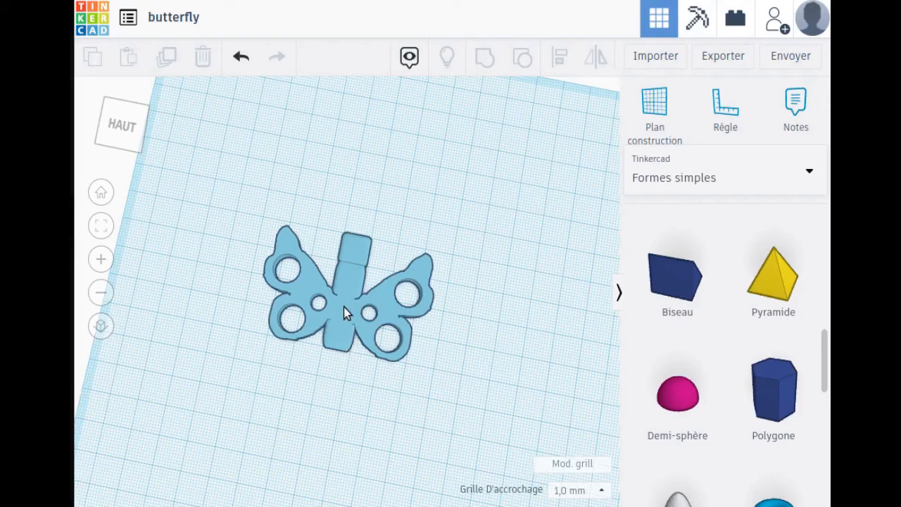
click(335, 338)
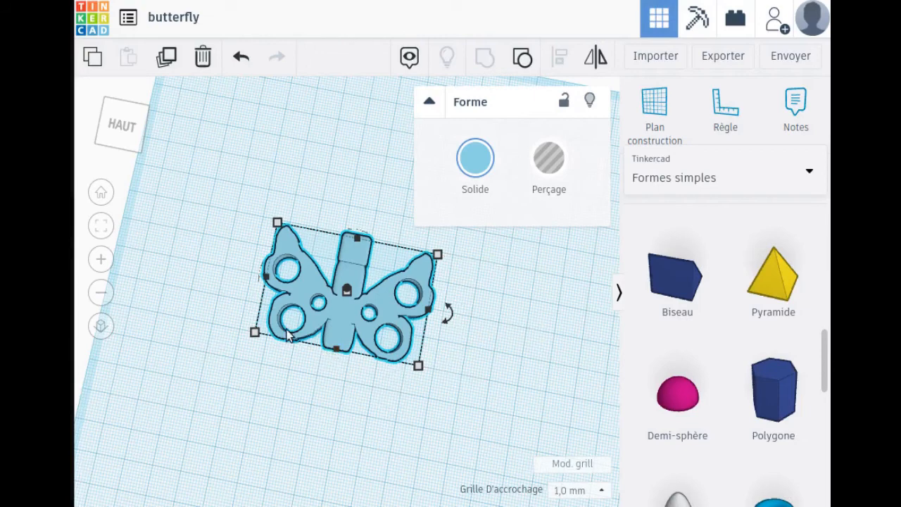
drag(349, 314, 364, 298)
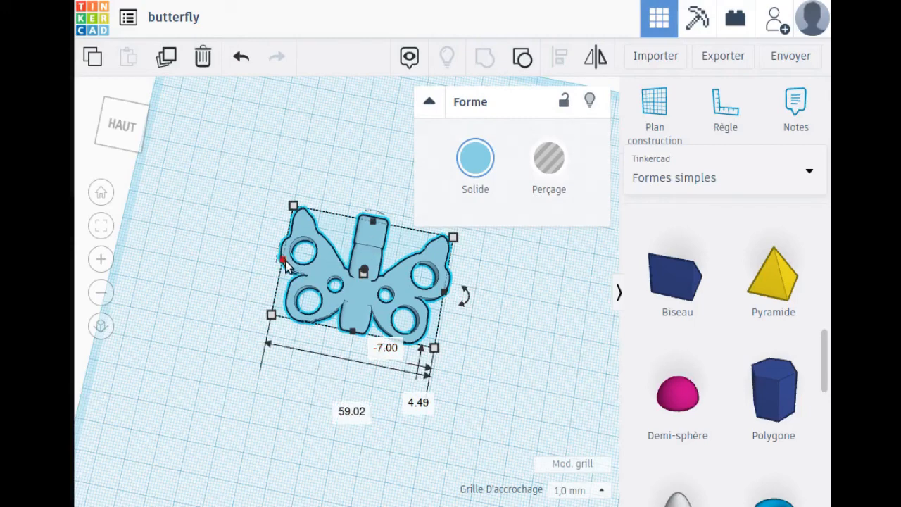
Resize the whole butterfly to 50 mm across the wings and 35 mm from head to tail, and deselect it.
mouse_move(361, 275)
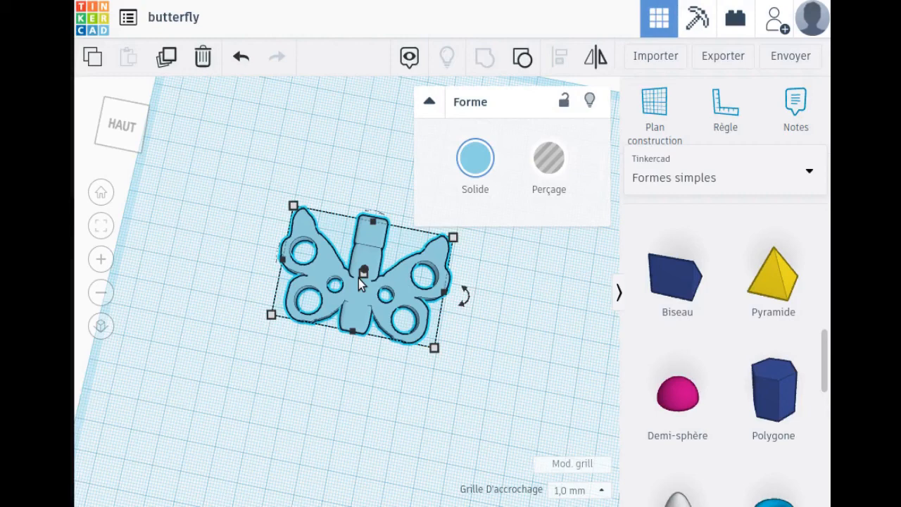
mouse_move(271, 315)
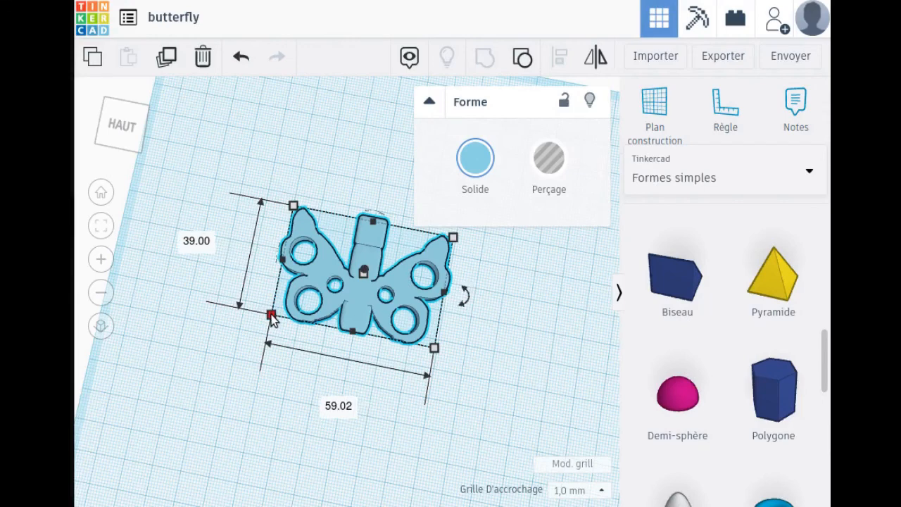
drag(272, 316, 294, 330)
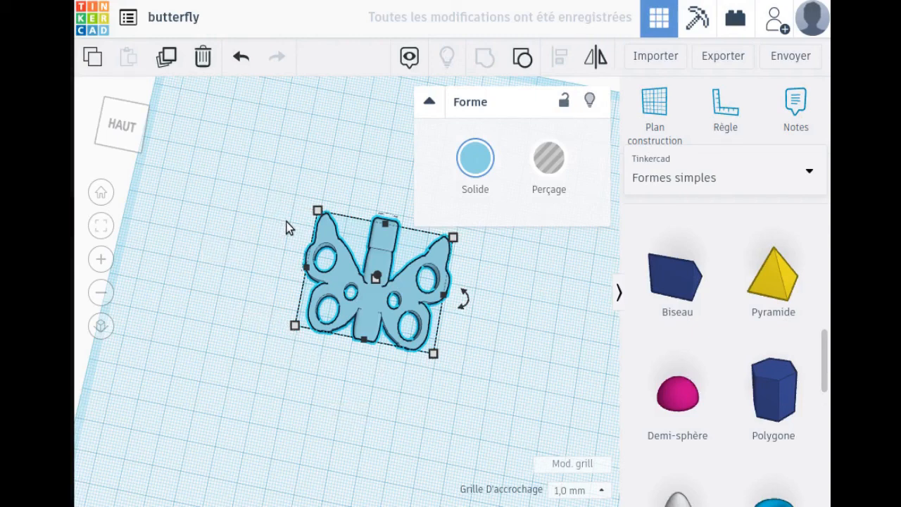
mouse_move(318, 212)
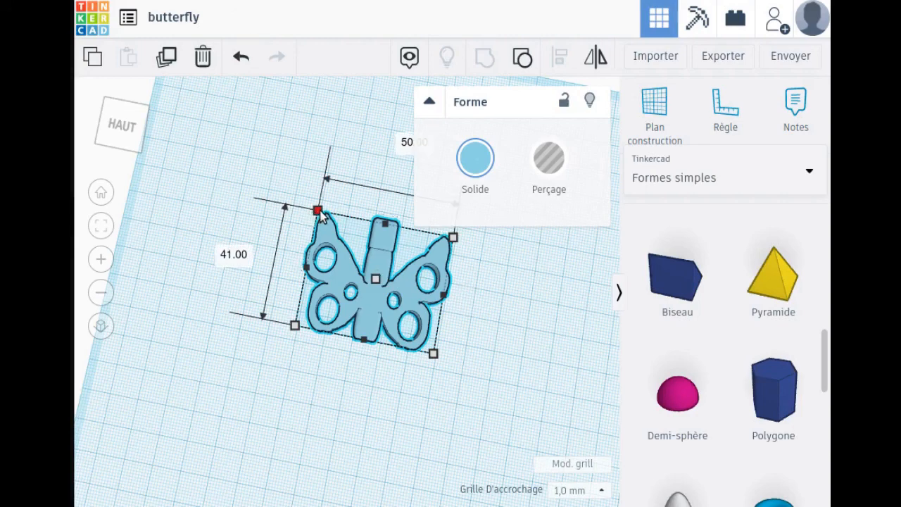
drag(320, 213, 316, 229)
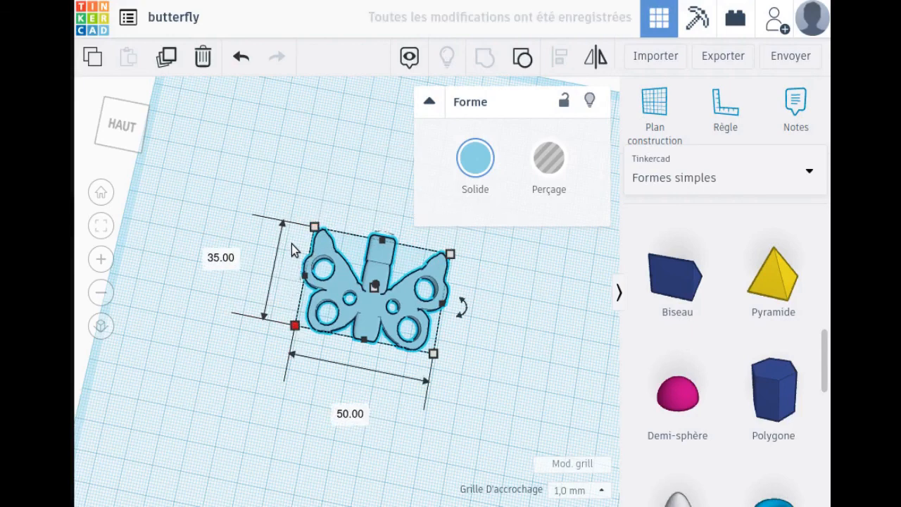
mouse_move(478, 362)
right_down()
mouse_move(511, 404)
mouse_move(396, 402)
mouse_move(261, 253)
mouse_move(262, 346)
mouse_move(429, 337)
mouse_move(491, 390)
mouse_move(537, 366)
mouse_move(479, 377)
right_up()
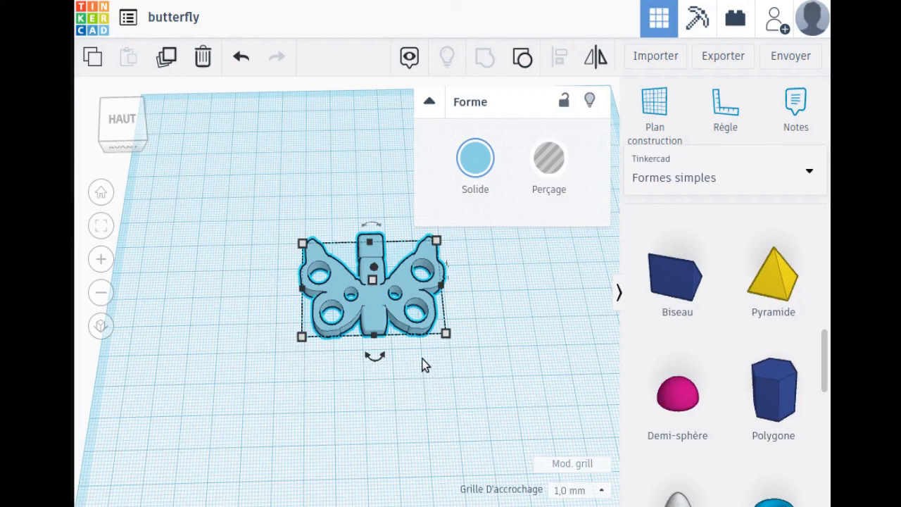
right_drag(382, 376, 429, 388)
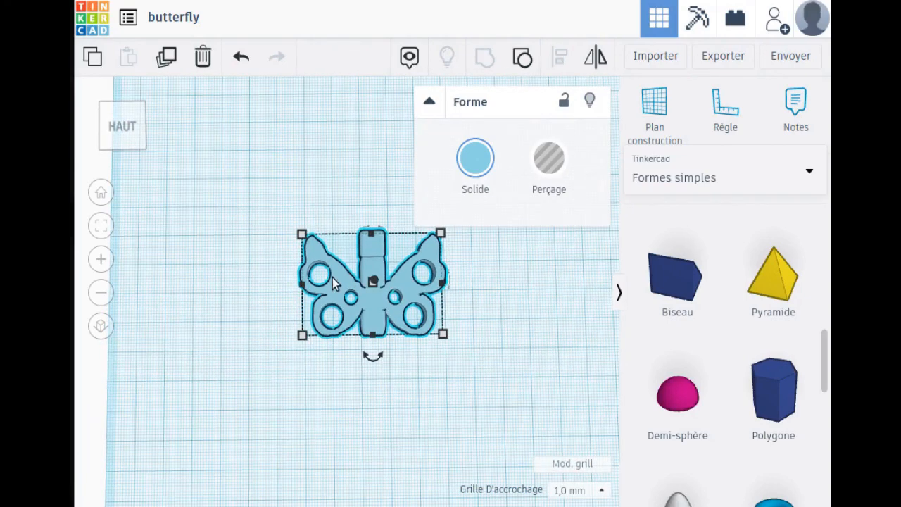
click(435, 384)
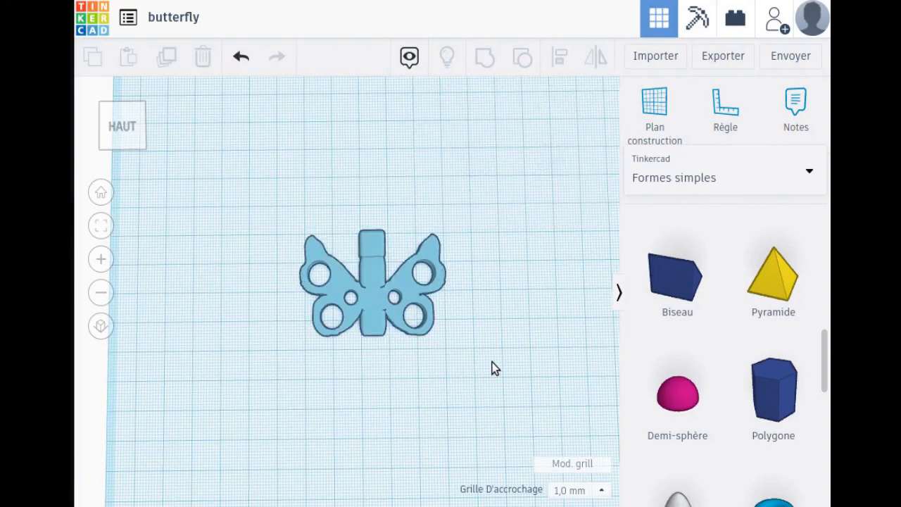